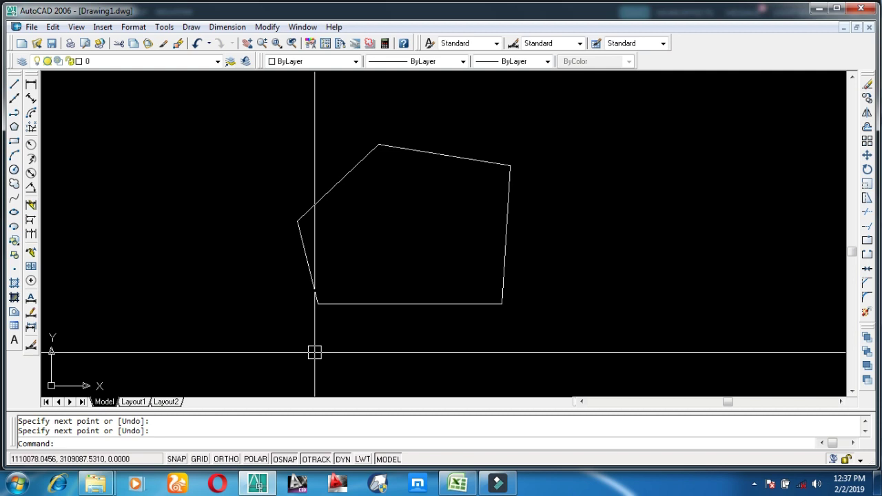
# Recentre the view on the pentagon and try selecting its edges
pyautogui.scroll(2, 392, 166)
pyautogui.moveTo(393, 166); pyautogui.dragTo(353, 161, button='middle')
pyautogui.moveTo(613, 224); pyautogui.dragTo(624, 205, button='middle')
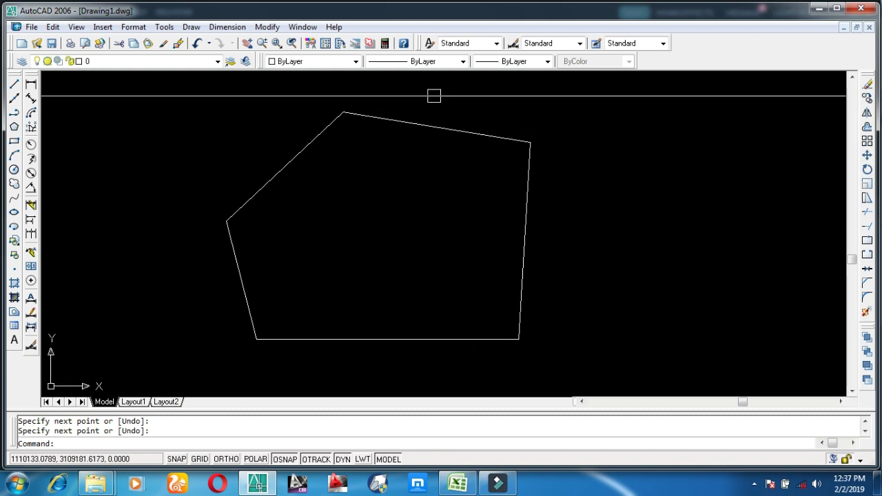
pyautogui.click(483, 132)
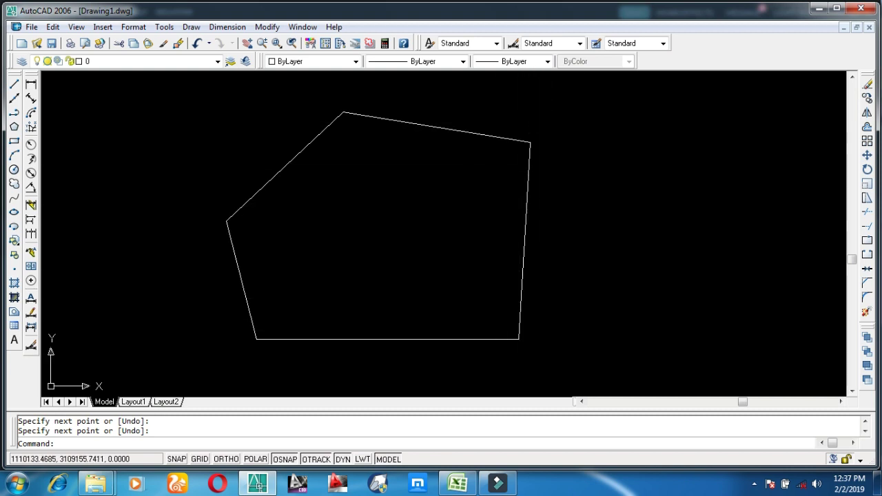
pyautogui.click(390, 120)
pyautogui.press('Escape')
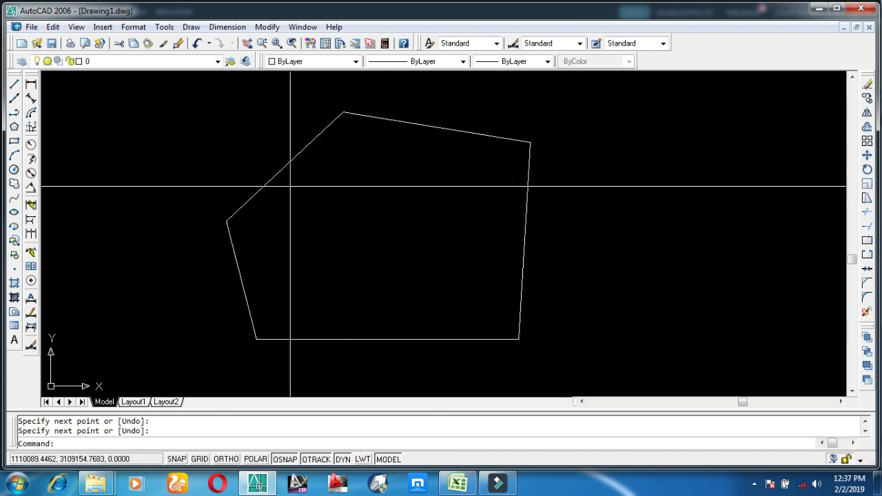
pyautogui.click(377, 338)
pyautogui.press('Escape')
pyautogui.click(526, 211)
pyautogui.press('Escape')
# Erase the whole pentagon with a crossing window and bring the Plot workbook forward
pyautogui.scroll(-2, 526, 211)
pyautogui.moveTo(526, 210)
pyautogui.mouseDown(button='middle')
pyautogui.moveTo(545, 250)
pyautogui.moveTo(524, 245)
pyautogui.mouseUp(button='middle')
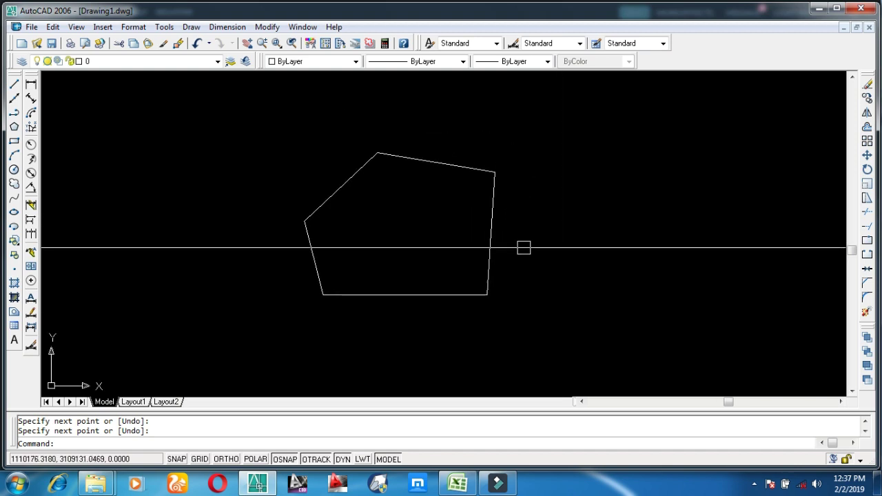
pyautogui.scroll(2, 459, 236)
pyautogui.moveTo(456, 242); pyautogui.dragTo(464, 248, button='middle')
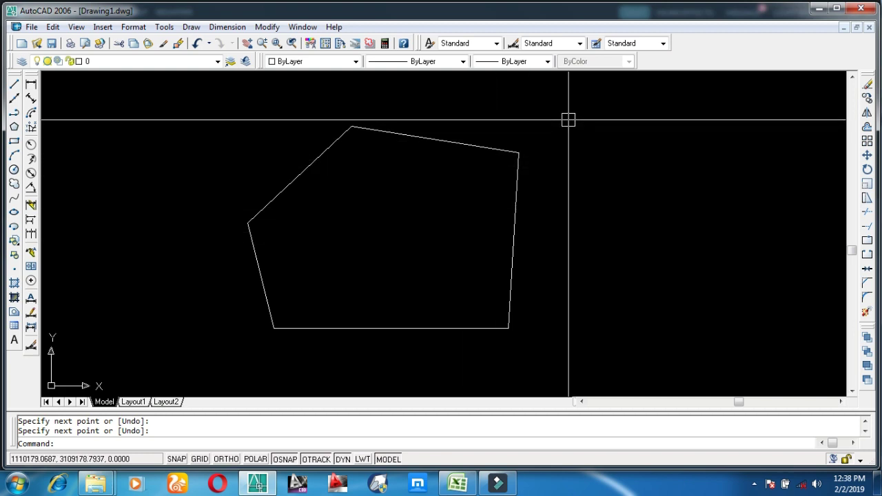
pyautogui.click(567, 120)
pyautogui.click(148, 340)
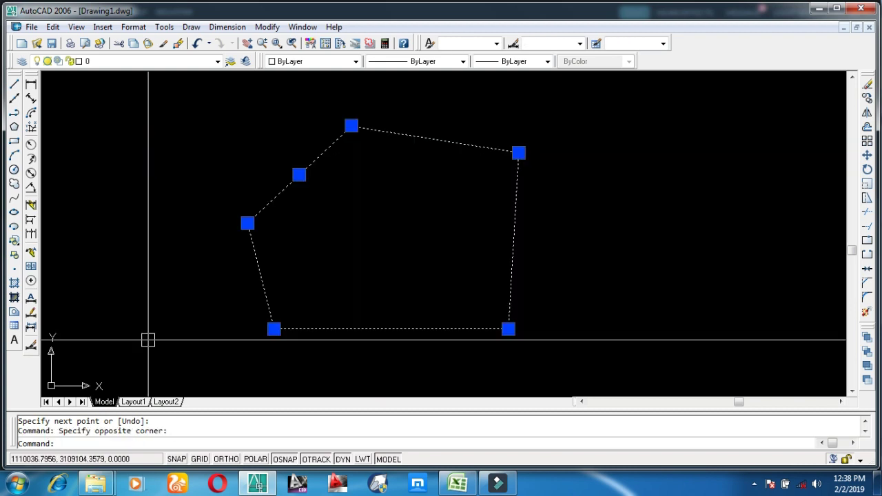
pyautogui.press('Delete')
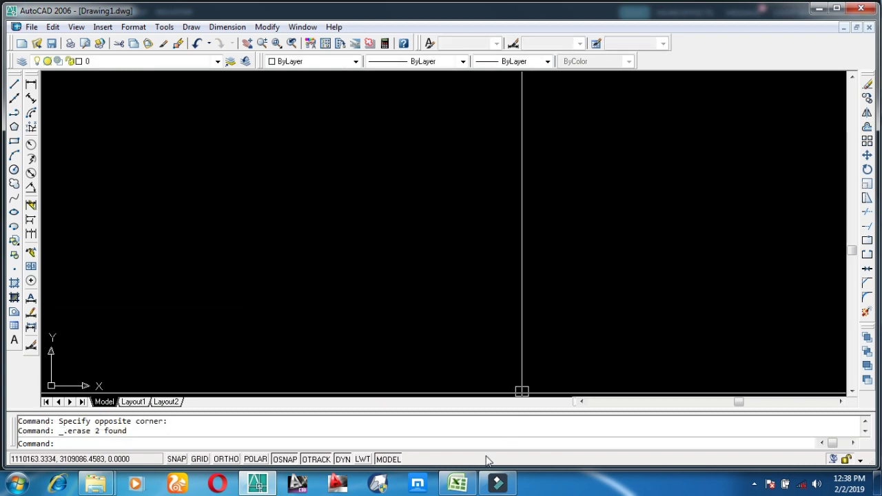
pyautogui.click(457, 484)
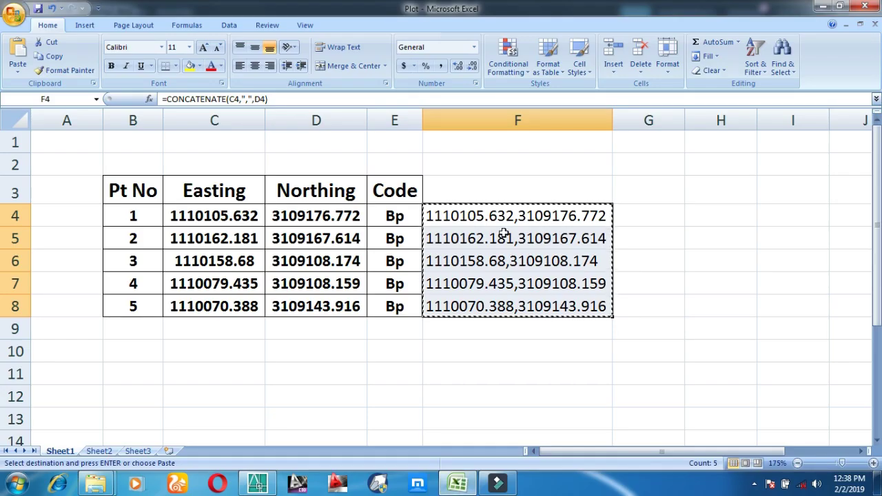
# Clear the joined coordinates from F4:F8 and begin a new formula in F4
pyautogui.press('Delete')
pyautogui.click(466, 275)
pyautogui.click(361, 373)
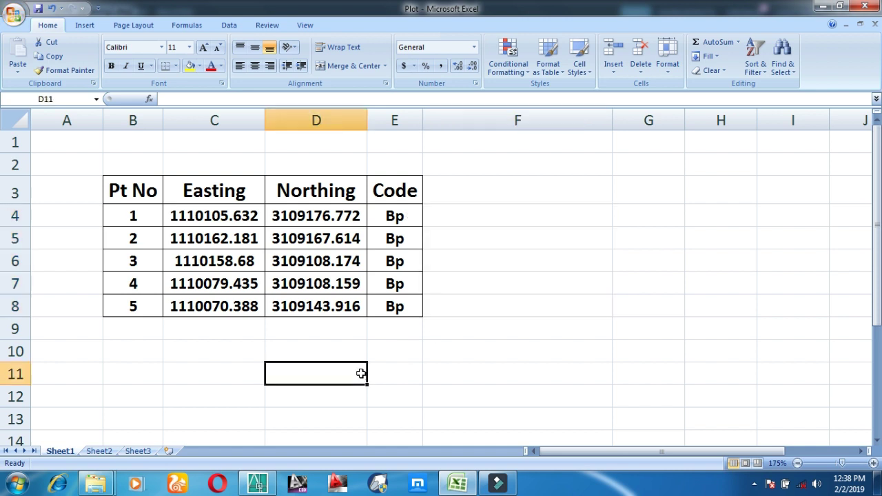
pyautogui.click(393, 219)
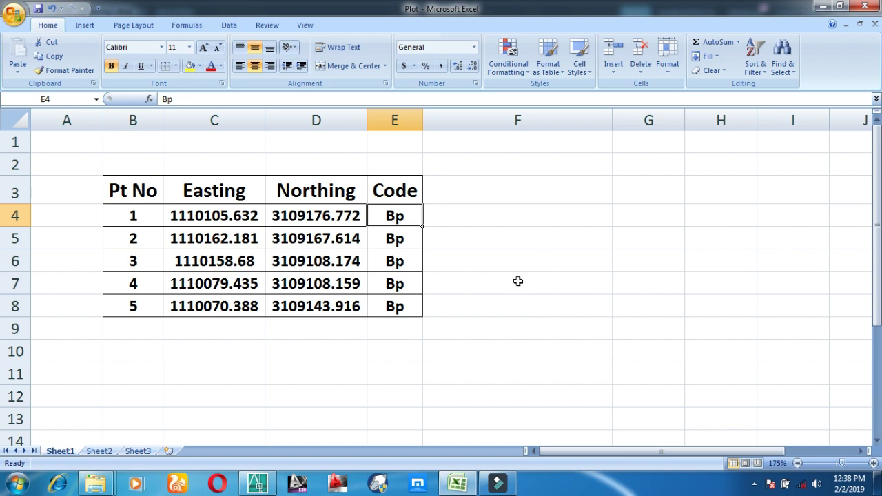
pyautogui.click(456, 219)
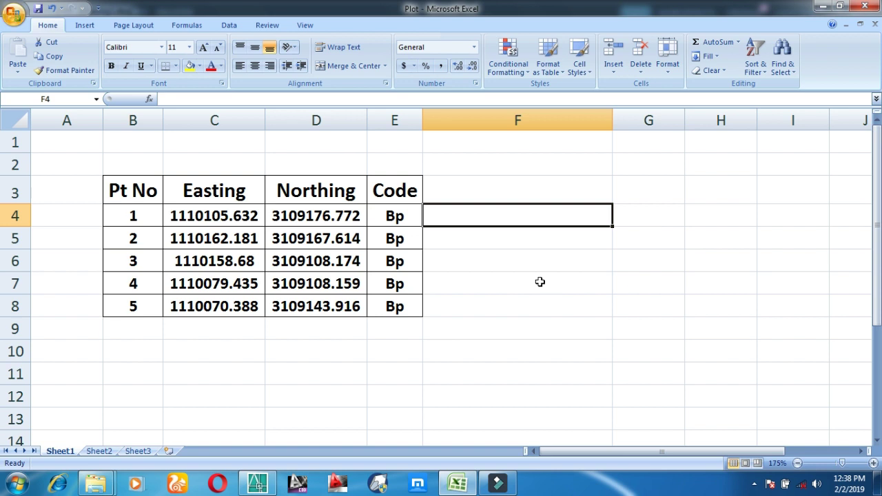
pyautogui.write('=')
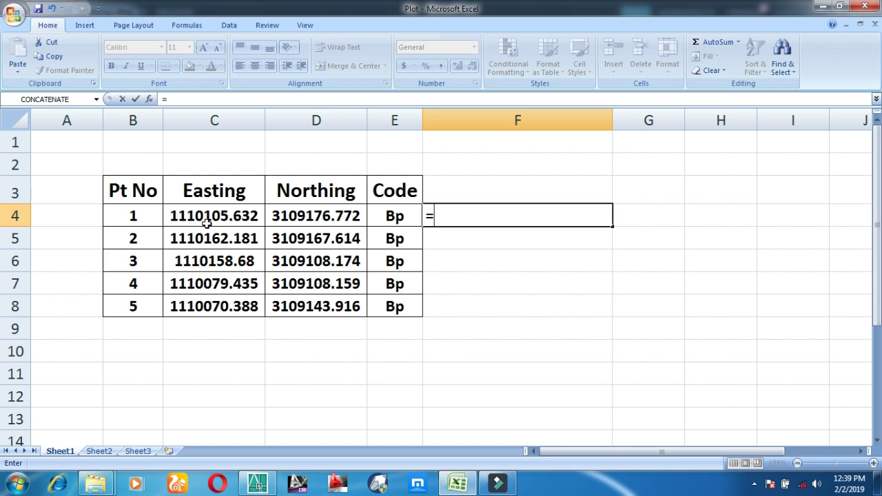
# Choose CONCATENATE from the All category in the Insert Function dialog for F4
pyautogui.click(149, 99)
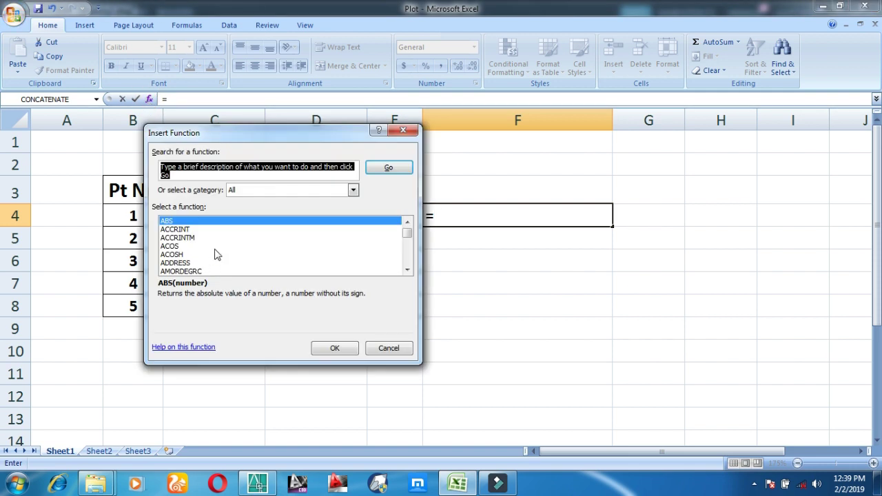
pyautogui.click(356, 196)
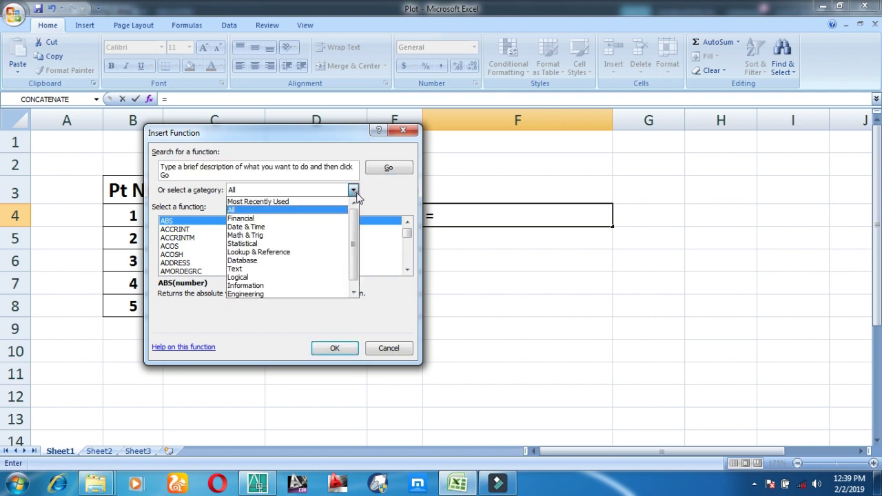
pyautogui.click(287, 202)
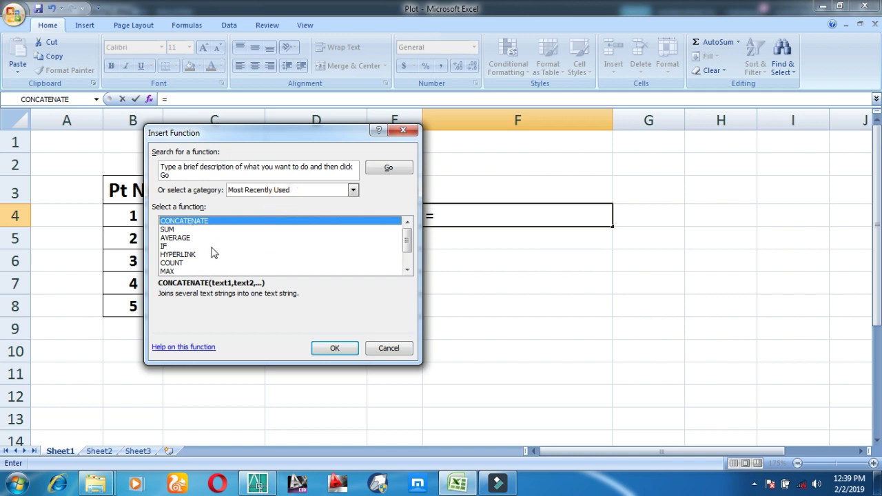
pyautogui.click(353, 191)
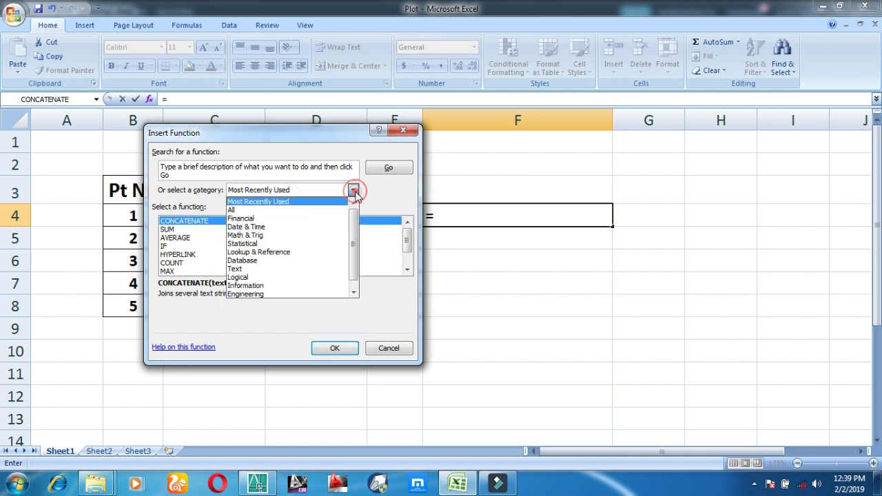
pyautogui.click(297, 210)
pyautogui.click(183, 230)
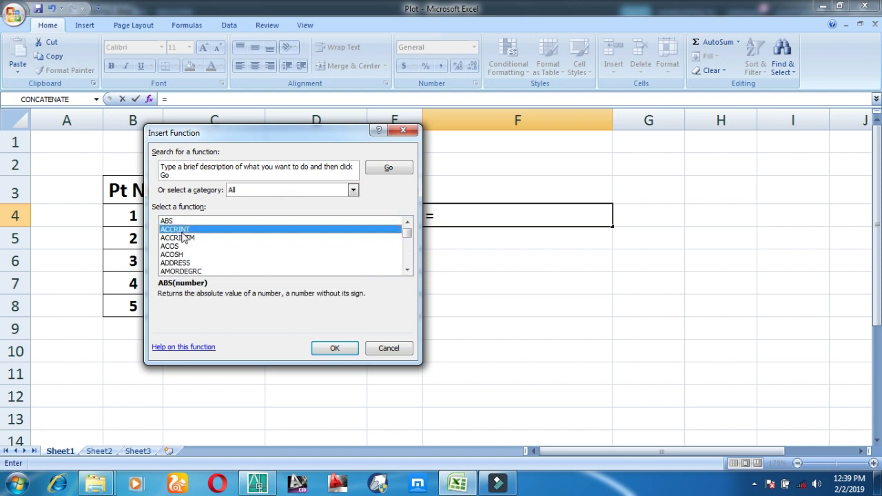
pyautogui.press('c')
pyautogui.press('Down')
pyautogui.press('Down')
pyautogui.press('Down')
pyautogui.press('Down')
pyautogui.press('Down')
pyautogui.press('Down')
pyautogui.press('Down')
pyautogui.press('Down')
pyautogui.press('Down')
pyautogui.press('Down')
pyautogui.press('Down')
pyautogui.press('Down')
pyautogui.press('Down')
pyautogui.press('Down')
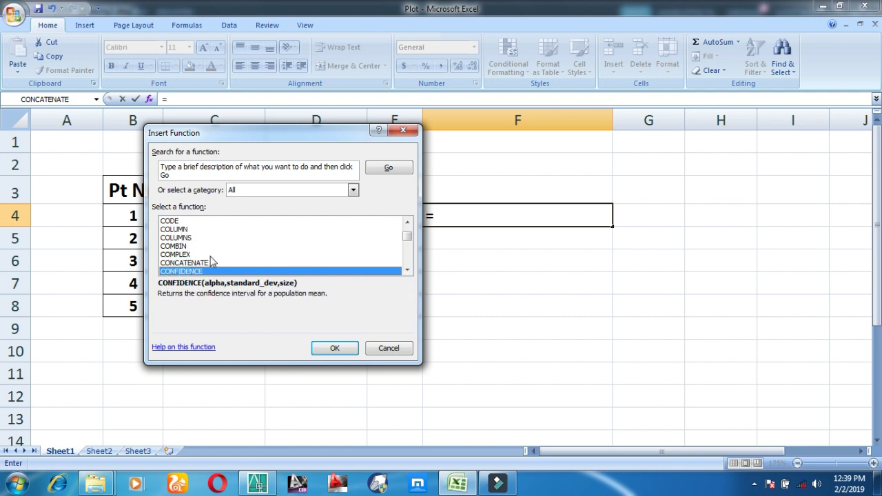
pyautogui.click(211, 263)
# Enter =CONCATENATE(C4,",",D4) in F4, giving 1110105.632,3109176.772
pyautogui.click(331, 348)
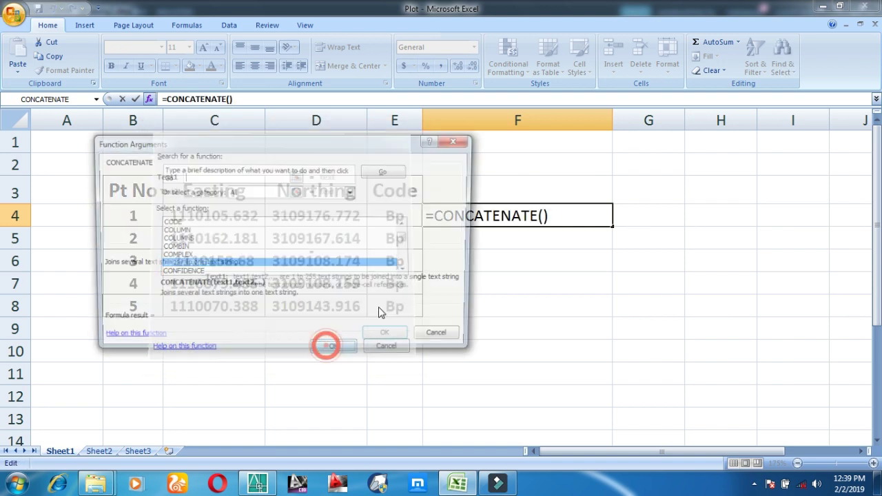
pyautogui.moveTo(380, 149)
pyautogui.mouseDown()
pyautogui.moveTo(618, 187)
pyautogui.moveTo(801, 186)
pyautogui.moveTo(728, 309)
pyautogui.moveTo(691, 242)
pyautogui.moveTo(685, 175)
pyautogui.mouseUp()
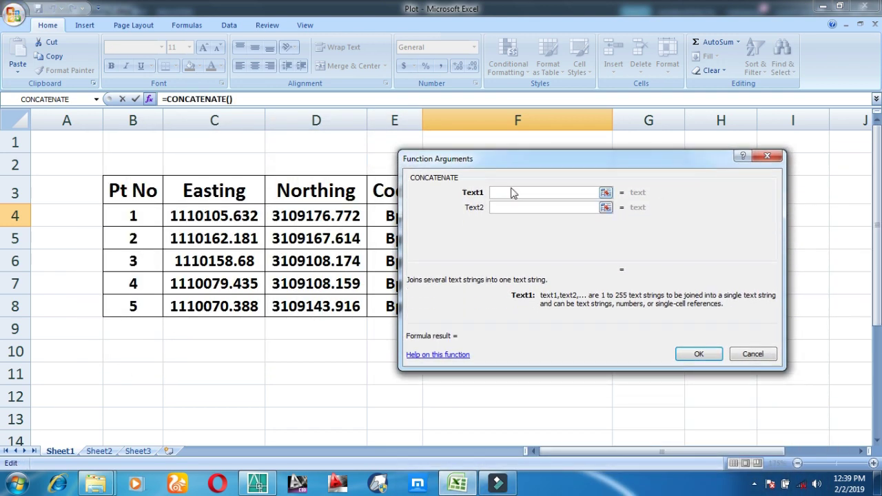
pyautogui.click(188, 216)
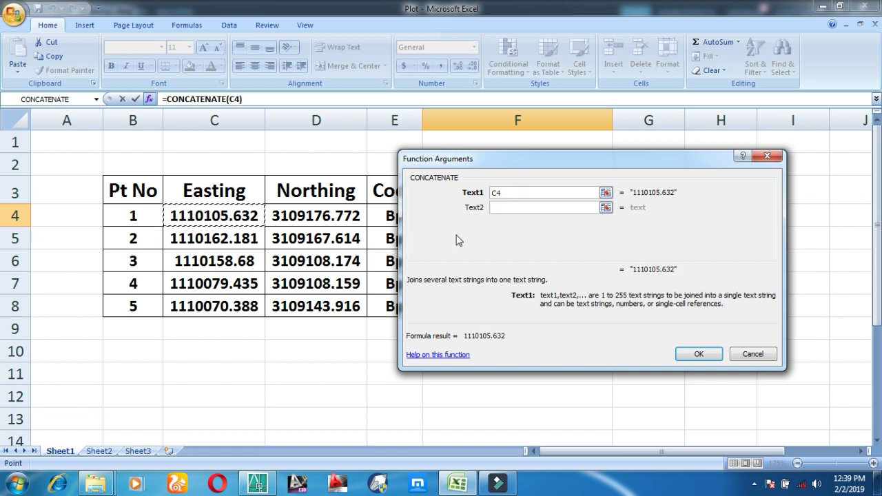
pyautogui.click(506, 206)
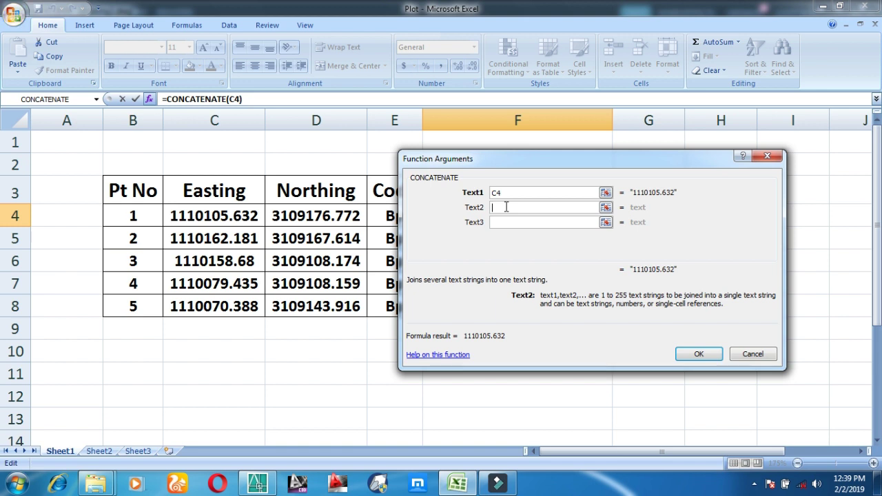
pyautogui.write(',')
pyautogui.click(507, 223)
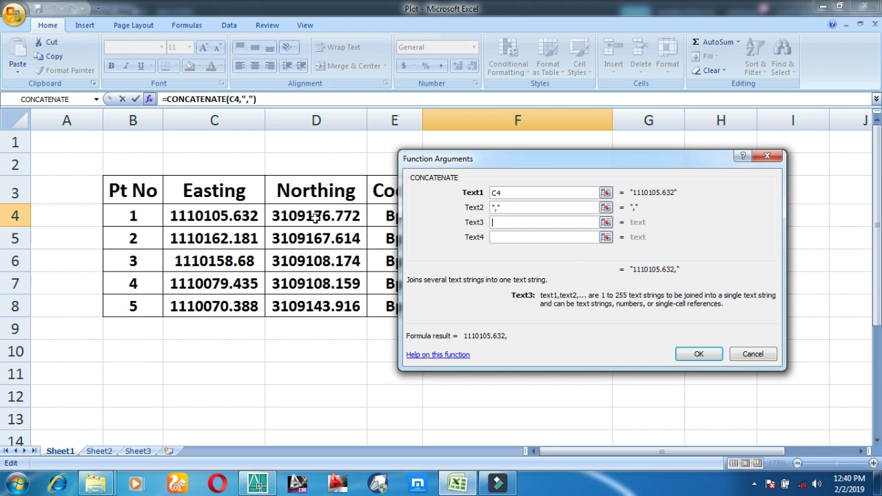
pyautogui.click(293, 217)
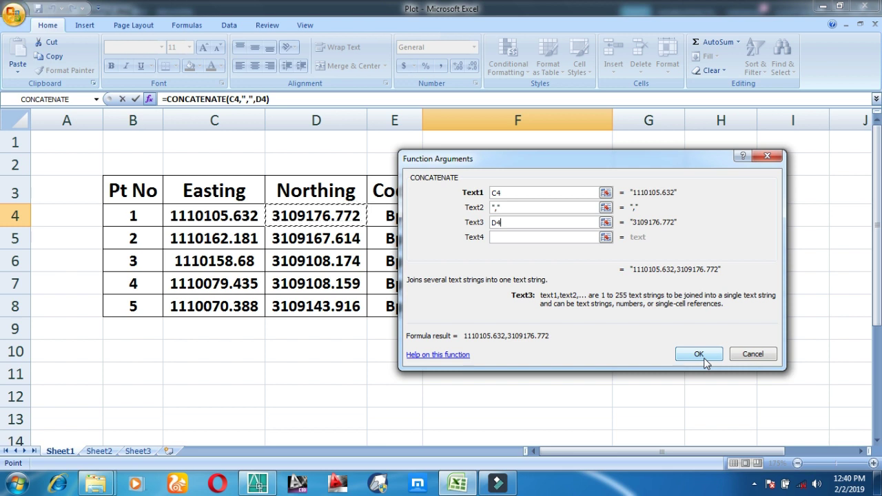
pyautogui.click(699, 354)
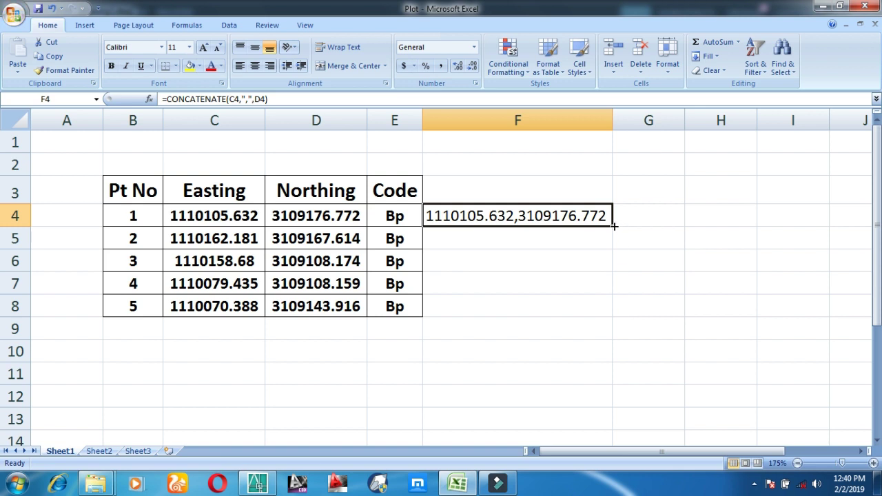
# Fill the F4 formula down to F8, copy F4:F8, and return to AutoCAD
pyautogui.doubleClick(612, 225)
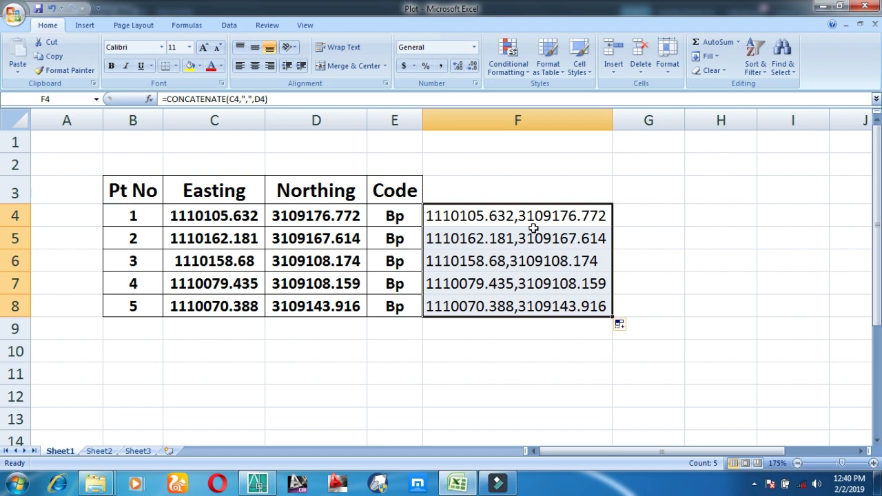
pyautogui.rightClick(533, 228)
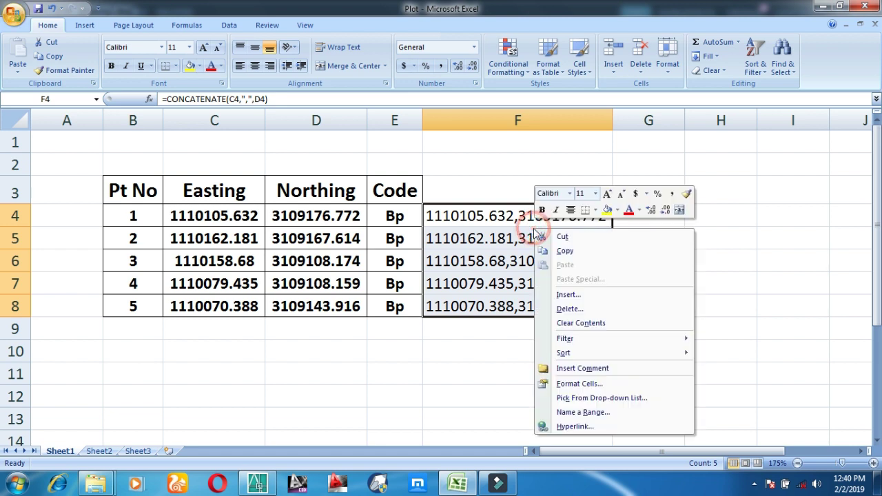
pyautogui.click(571, 252)
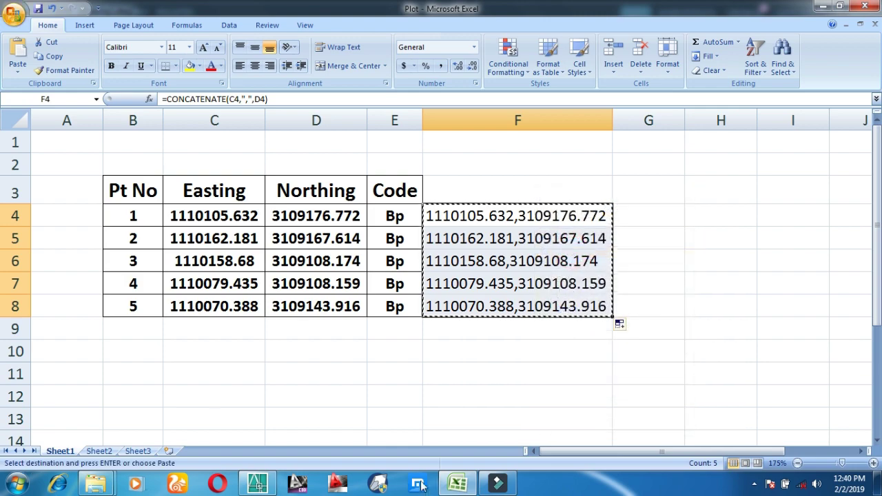
pyautogui.click(263, 489)
pyautogui.write('pl')
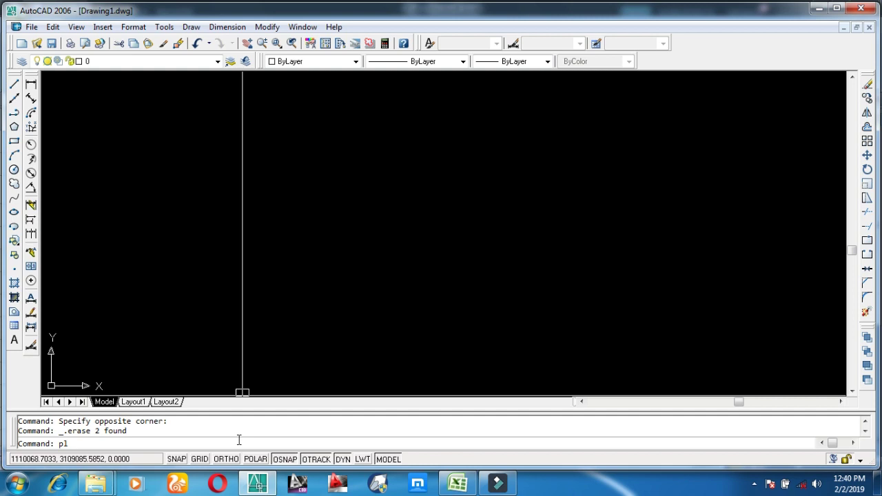
# Draw a polyline through the pasted survey coordinates
pyautogui.press('Return')
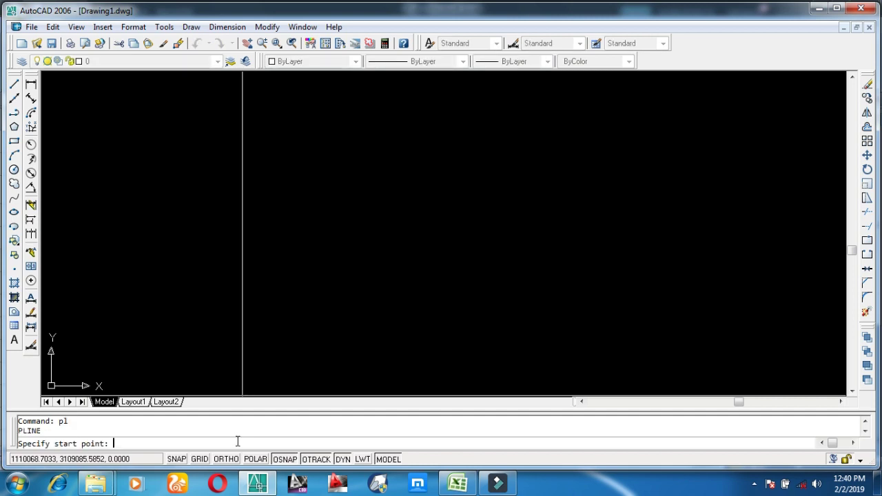
pyautogui.rightClick(235, 443)
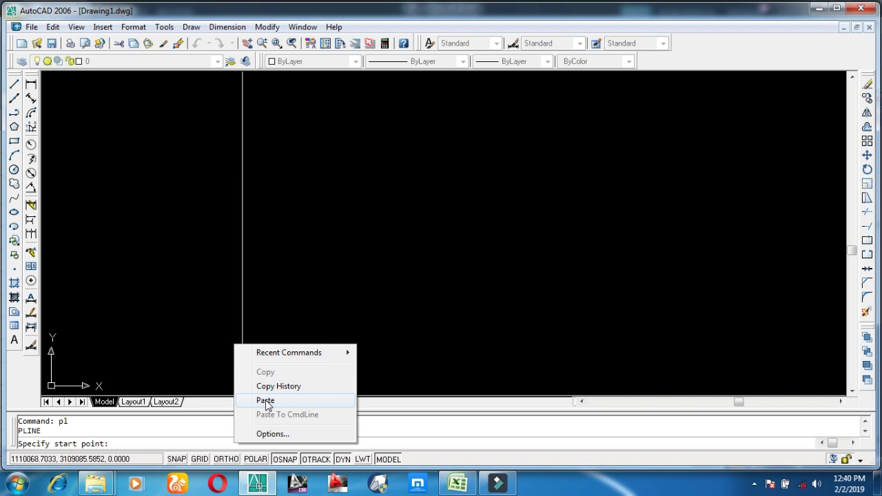
pyautogui.click(266, 401)
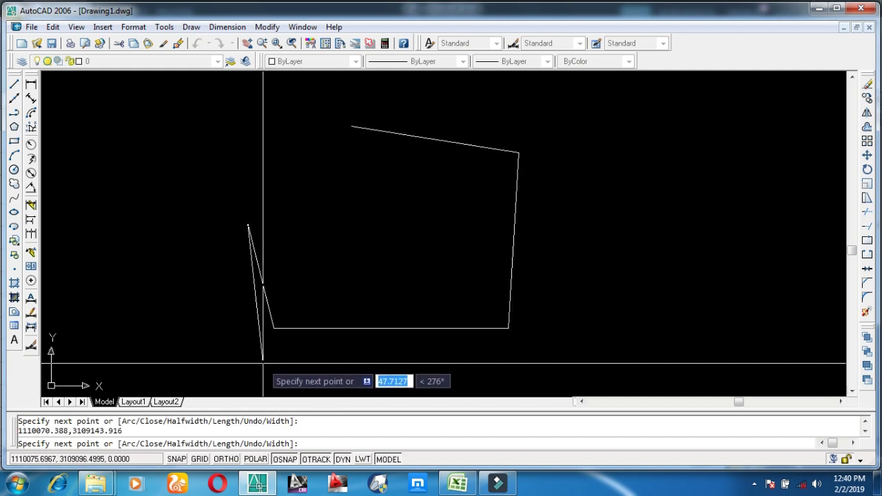
pyautogui.press('Return')
pyautogui.click(510, 151)
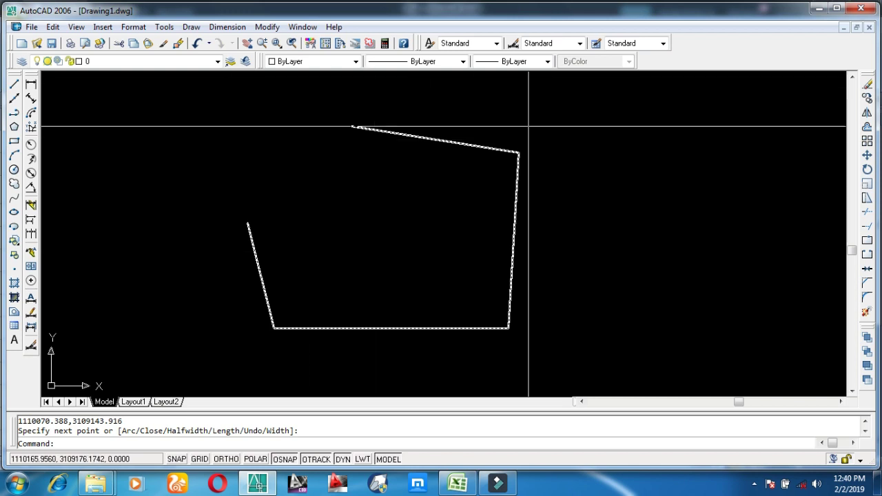
pyautogui.press('Escape')
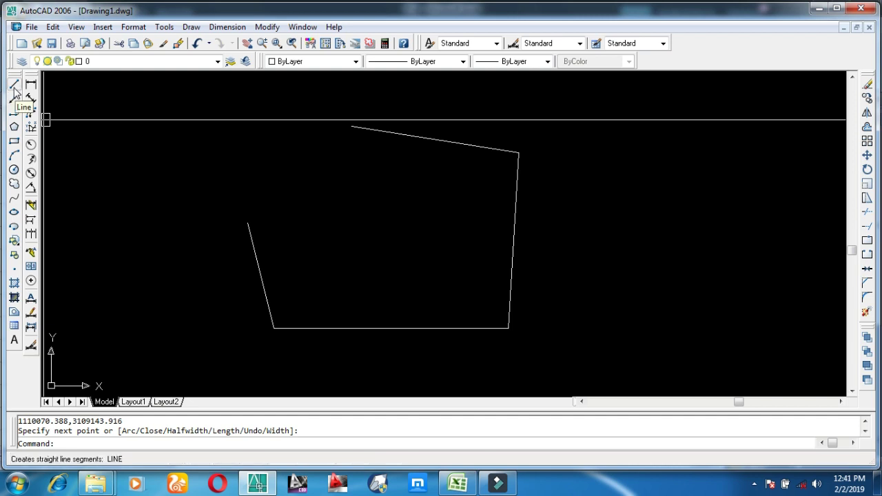
# Close the polygon with a line from its open left end to the top vertex
pyautogui.click(14, 88)
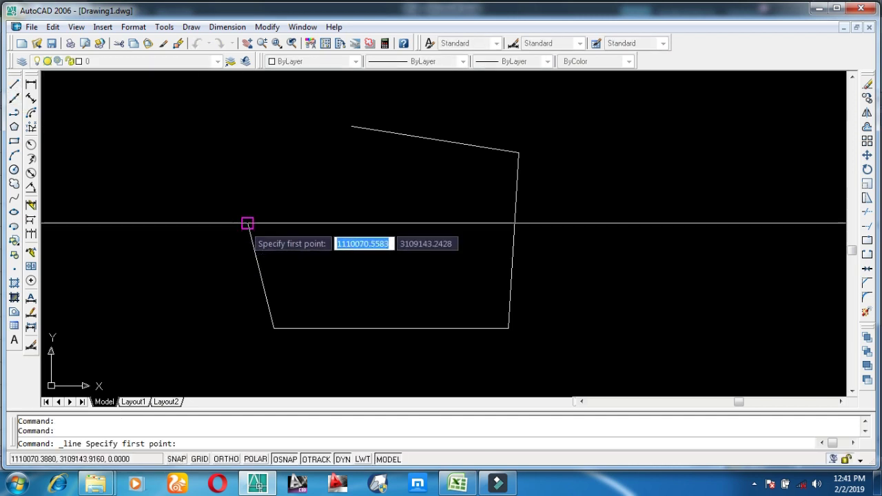
pyautogui.click(248, 224)
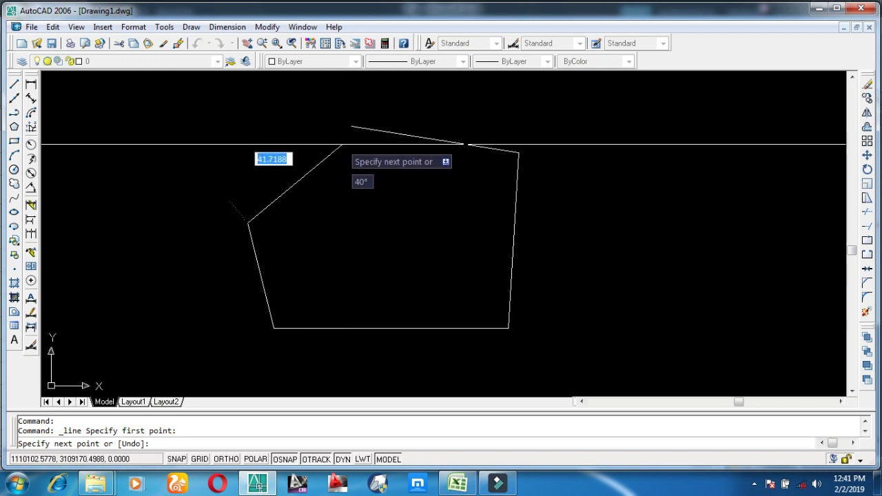
pyautogui.click(351, 126)
pyautogui.press('Return')
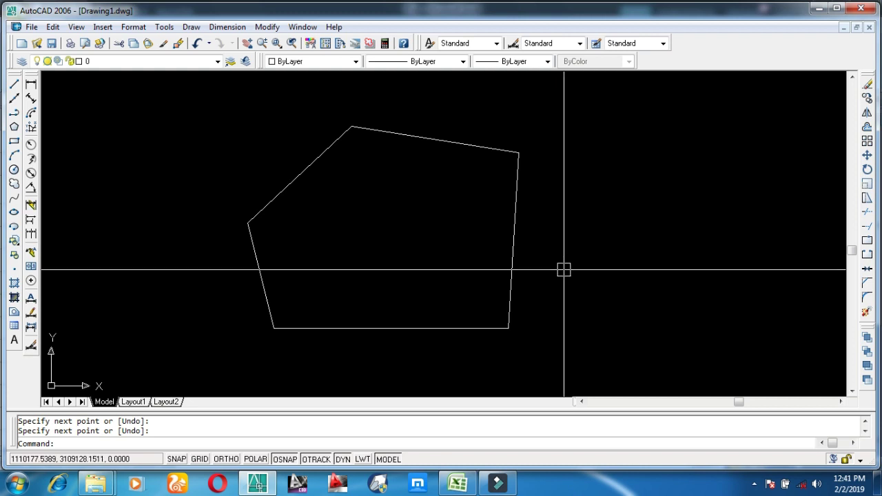
# Set drawing units to a Unitless insertion scale with 0.000 length precision
pyautogui.write('un')
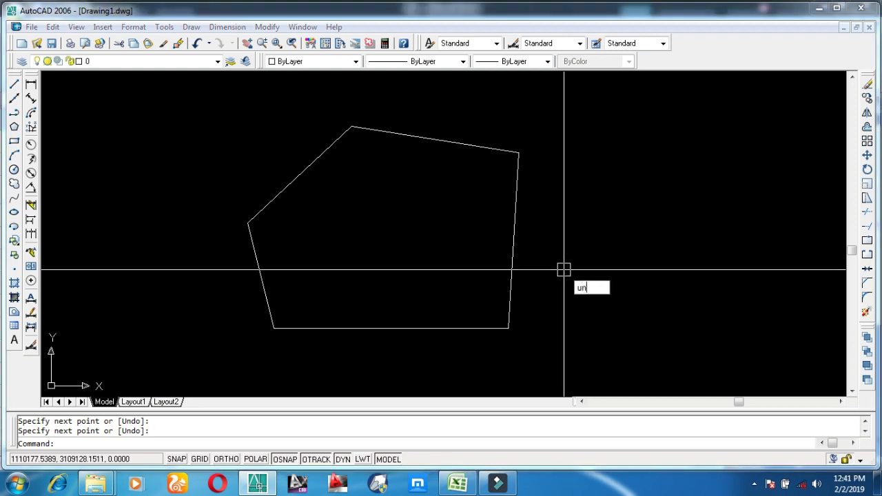
pyautogui.press('Return')
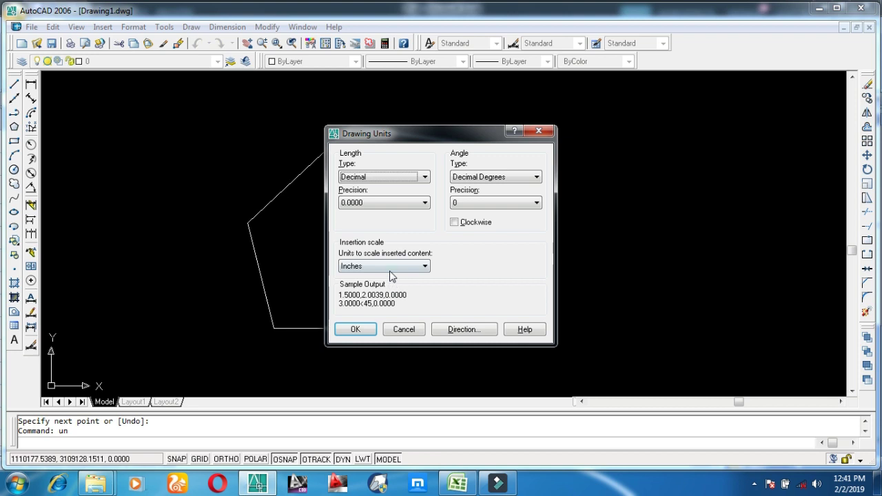
pyautogui.click(391, 268)
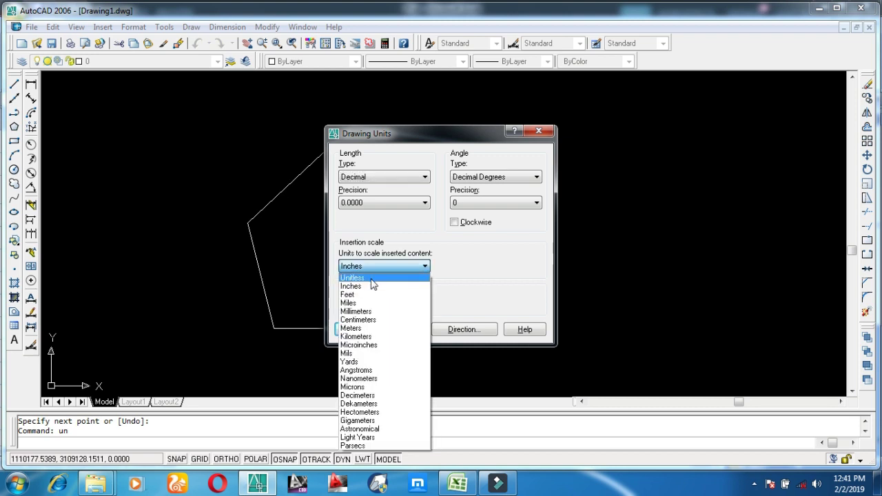
pyautogui.click(372, 279)
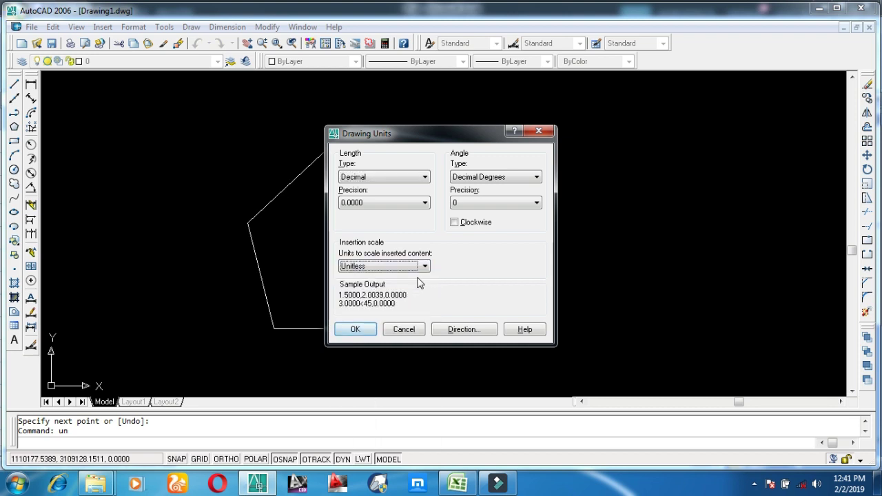
pyautogui.click(386, 210)
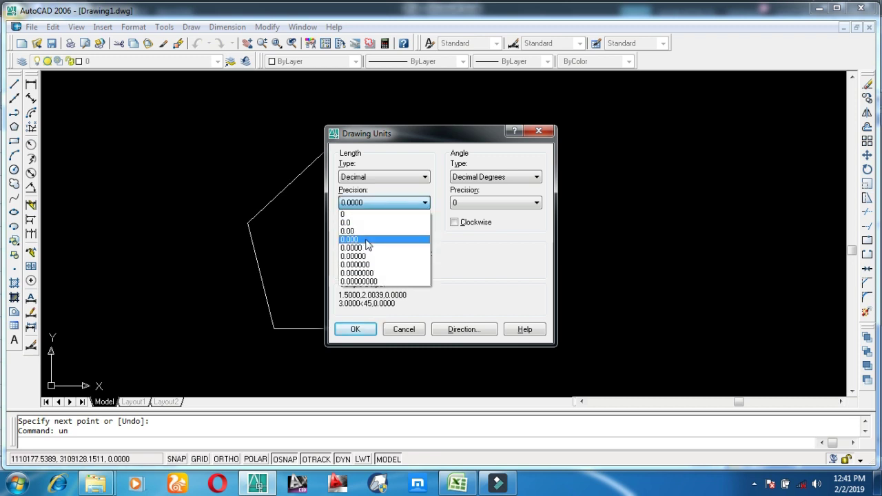
pyautogui.click(367, 240)
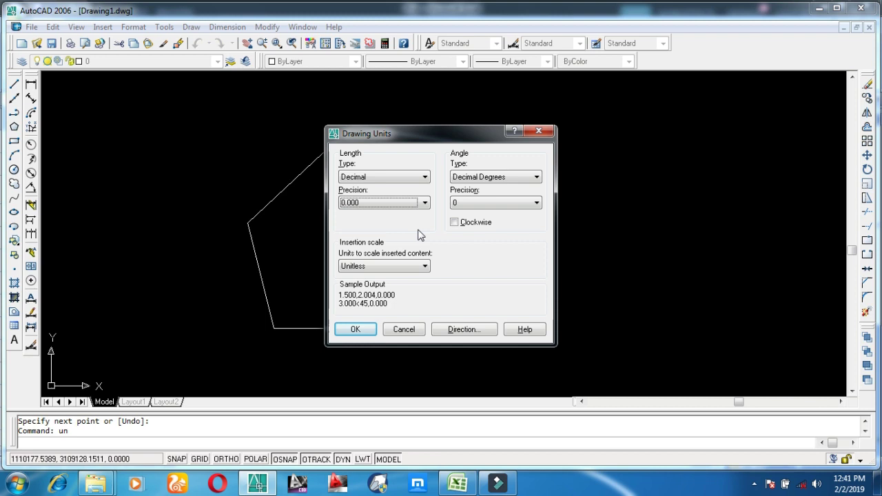
pyautogui.click(356, 329)
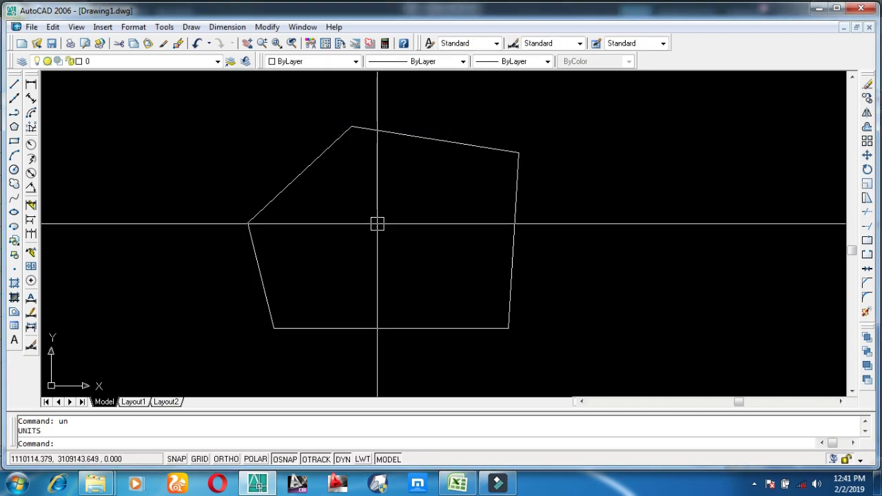
# Give the Standard dimension style 0.000 linear precision and 0d00'00.00" Degrees Minutes Seconds angles
pyautogui.write('d')
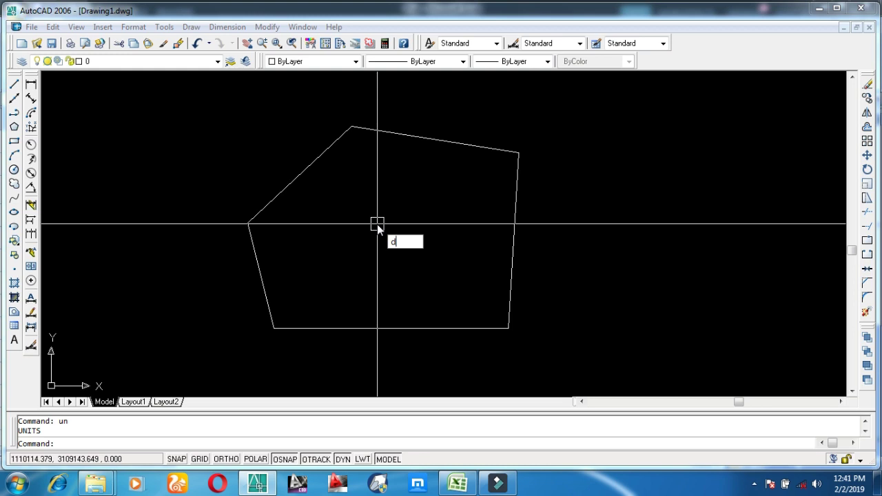
pyautogui.press('Return')
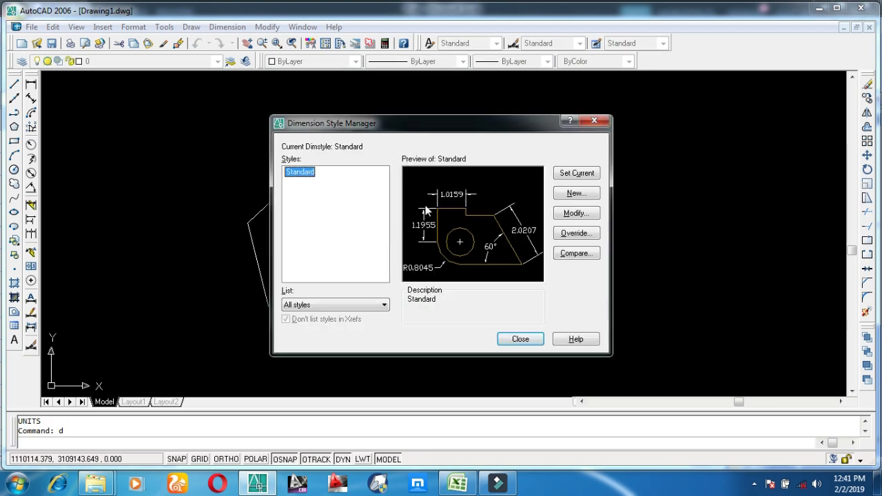
pyautogui.click(582, 215)
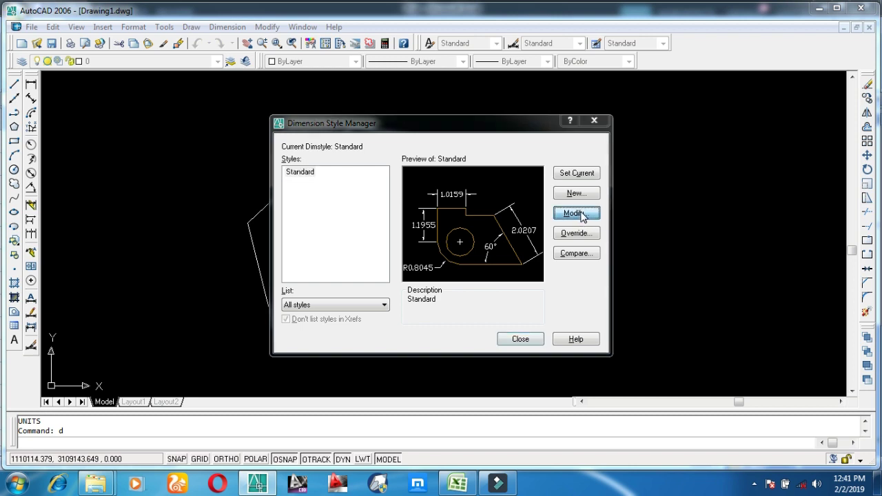
pyautogui.click(380, 124)
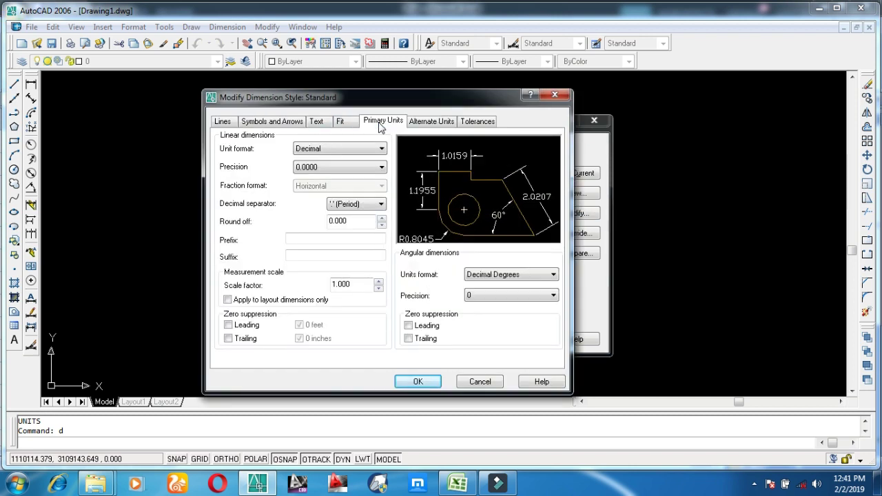
pyautogui.click(364, 172)
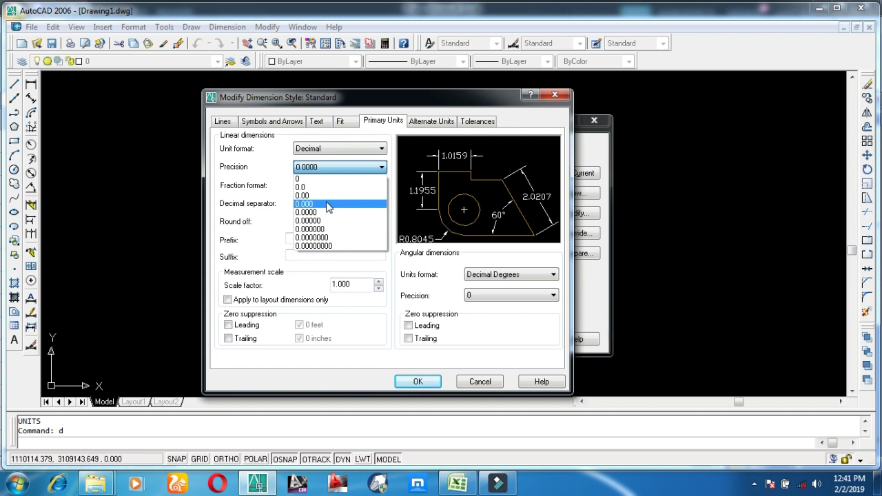
pyautogui.click(327, 204)
pyautogui.press('Tab')
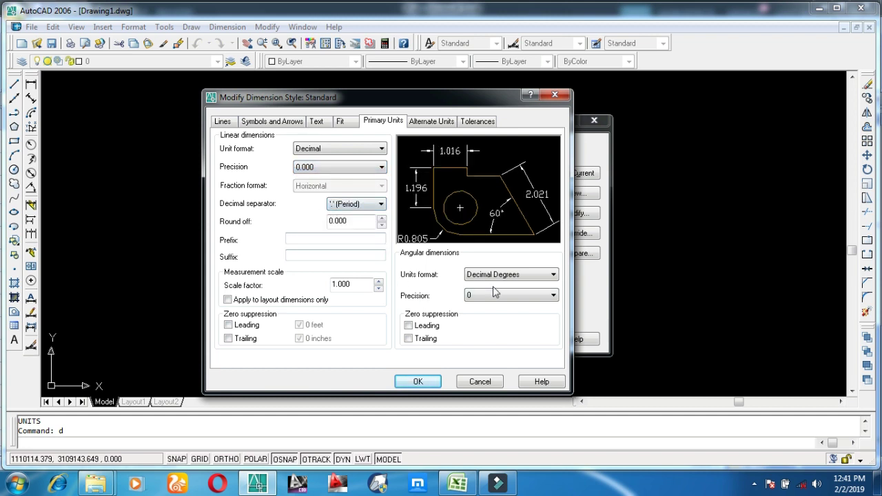
pyautogui.click(509, 275)
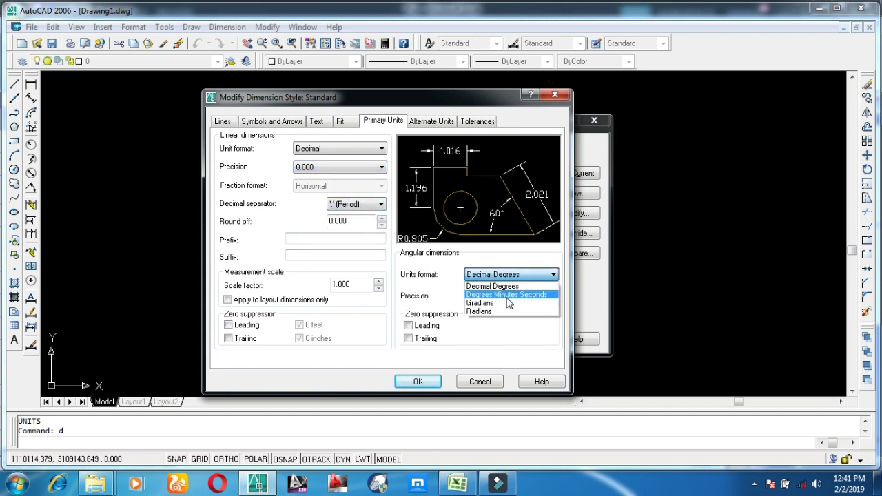
pyautogui.click(507, 297)
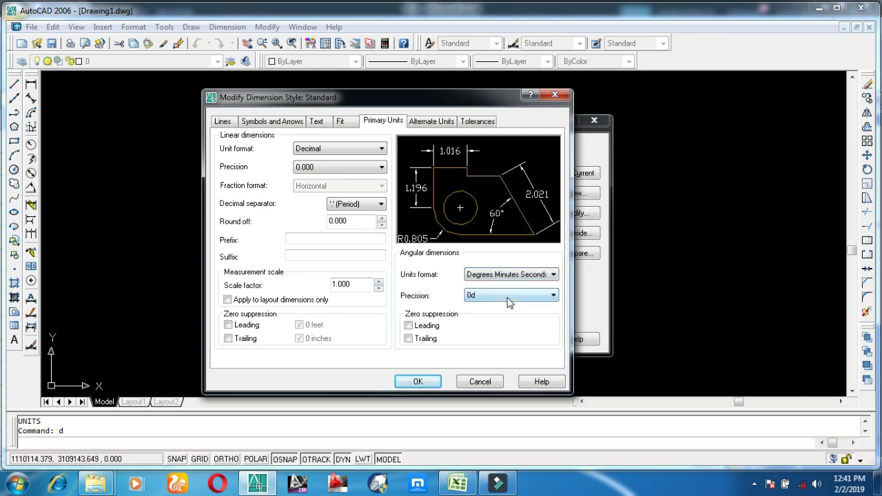
pyautogui.click(507, 296)
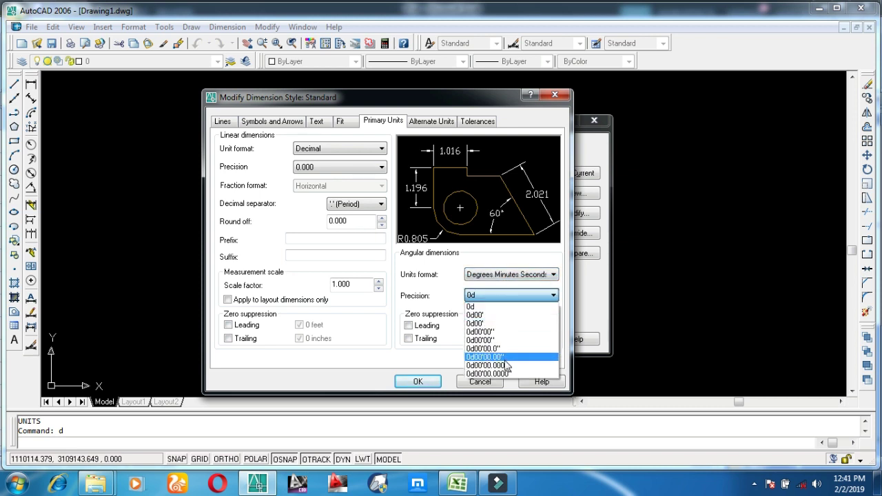
pyautogui.click(505, 357)
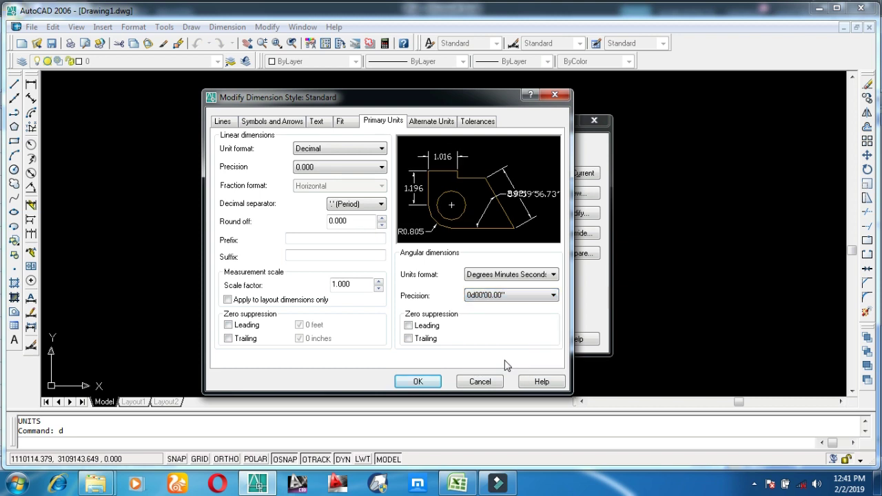
# Set the Standard style's text height to 2 and save the style changes
pyautogui.click(319, 126)
pyautogui.moveTo(372, 214); pyautogui.dragTo(316, 215)
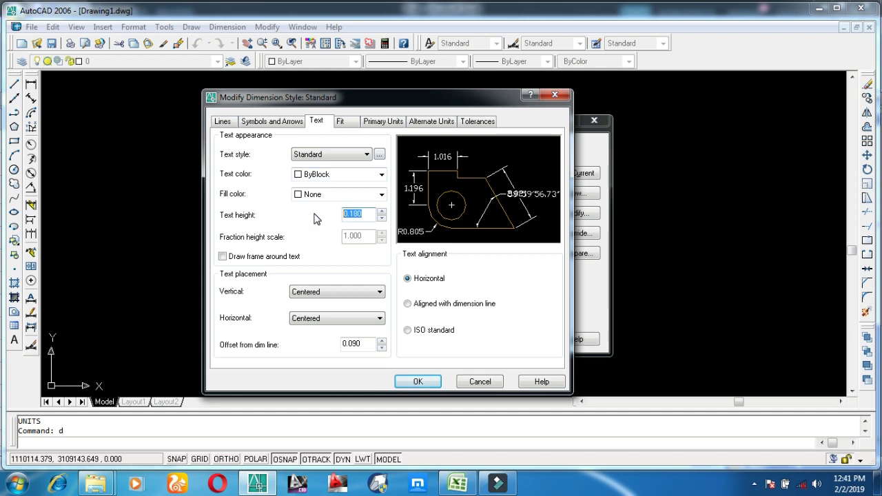
pyautogui.write('2')
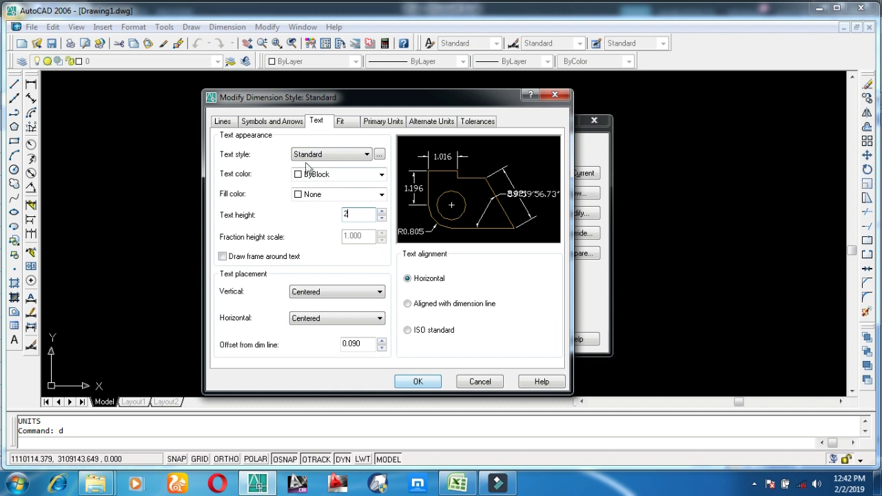
pyautogui.click(417, 383)
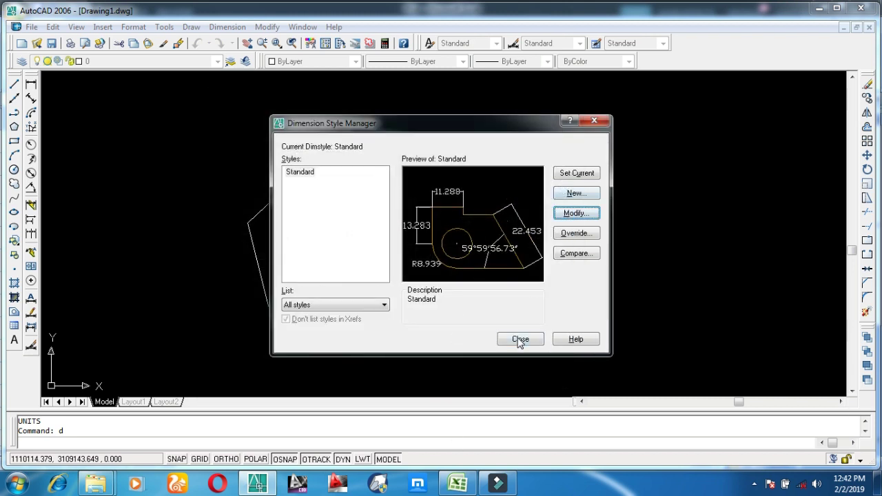
pyautogui.click(520, 339)
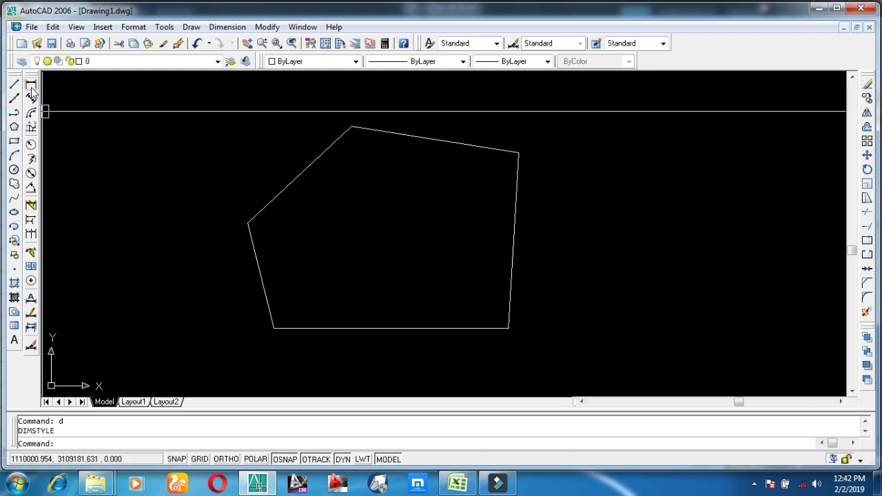
# Float, close, and then restore the Dimension toolbar
pyautogui.moveTo(34, 76); pyautogui.dragTo(58, 372)
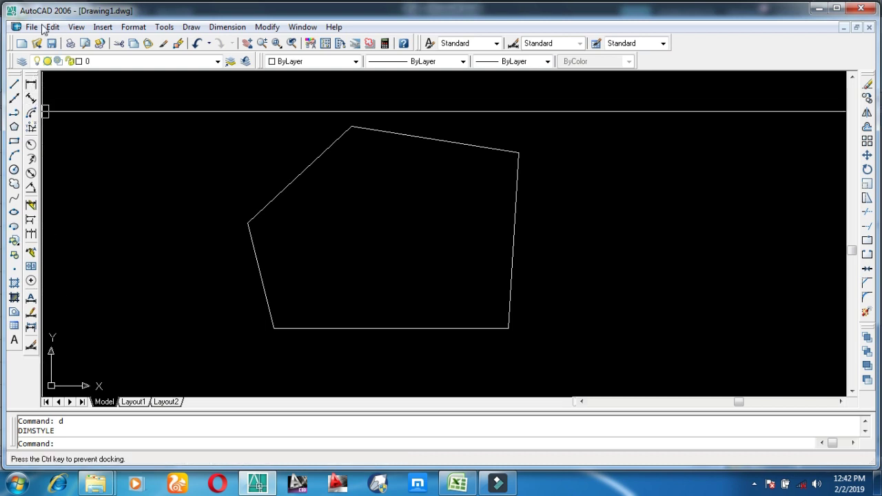
pyautogui.moveTo(34, 76); pyautogui.dragTo(56, 87)
pyautogui.moveTo(247, 86); pyautogui.dragTo(248, 87)
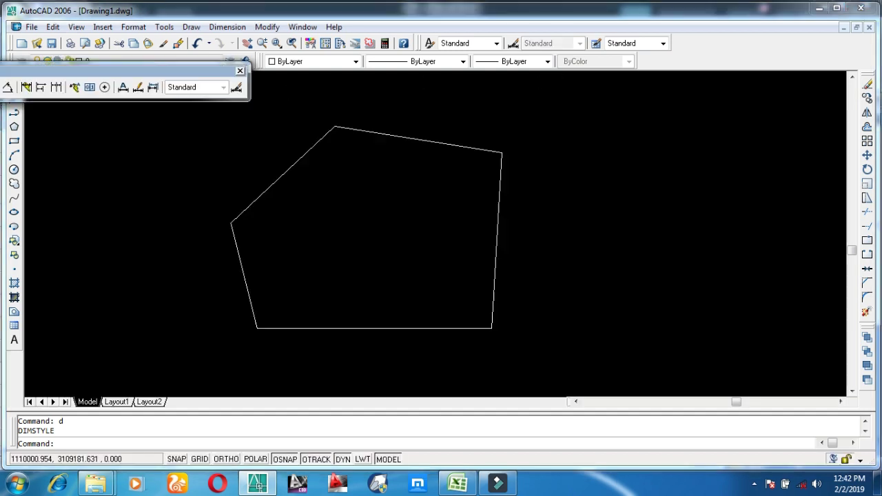
pyautogui.click(240, 71)
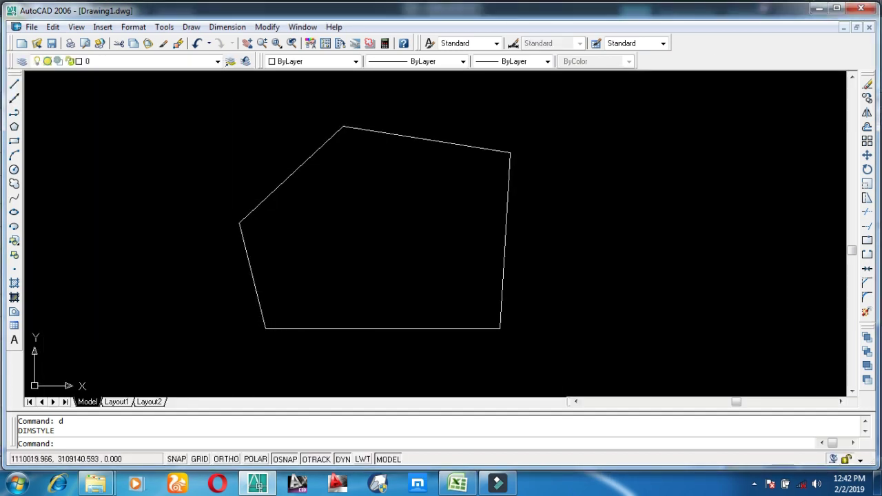
pyautogui.rightClick(723, 42)
pyautogui.moveTo(765, 49)
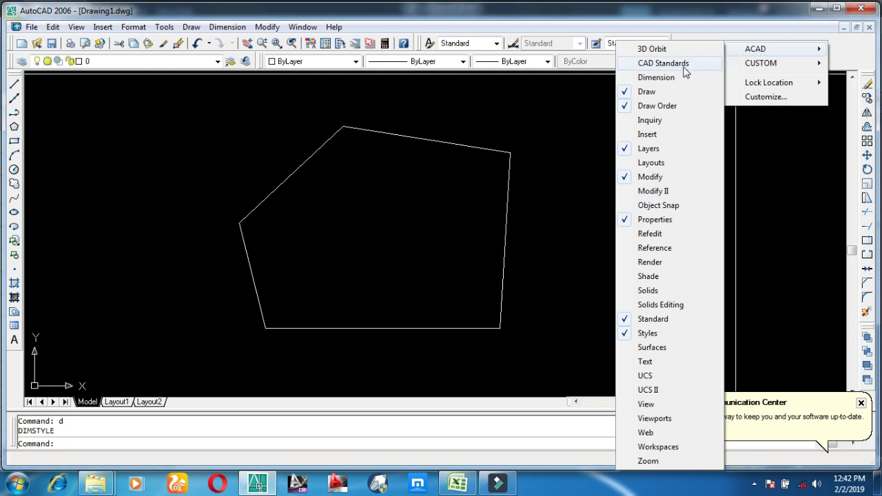
pyautogui.click(656, 77)
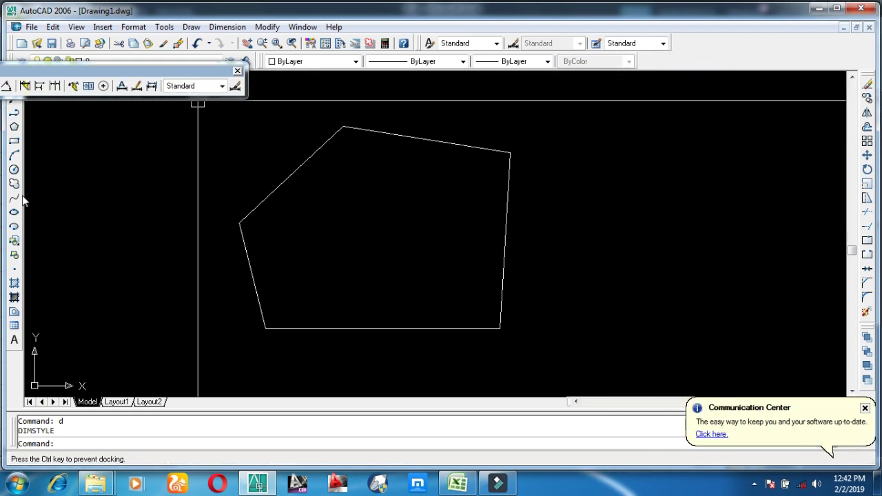
# Dock the floating Draw toolbar at the left edge of the window
pyautogui.moveTo(21, 239); pyautogui.dragTo(116, 112)
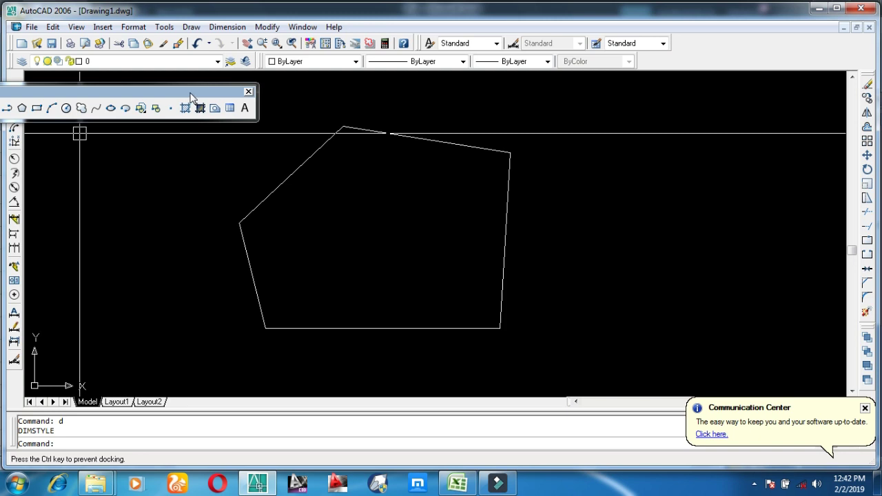
pyautogui.moveTo(123, 102); pyautogui.dragTo(179, 119)
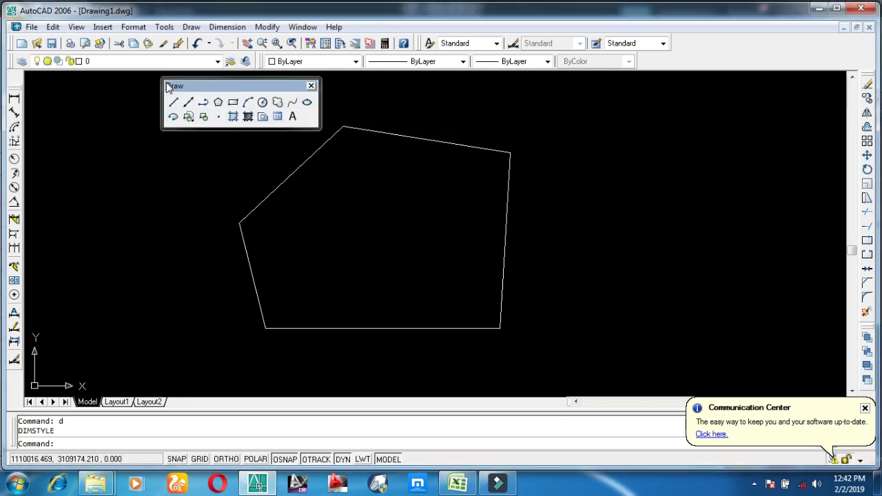
pyautogui.moveTo(168, 88); pyautogui.dragTo(149, 87)
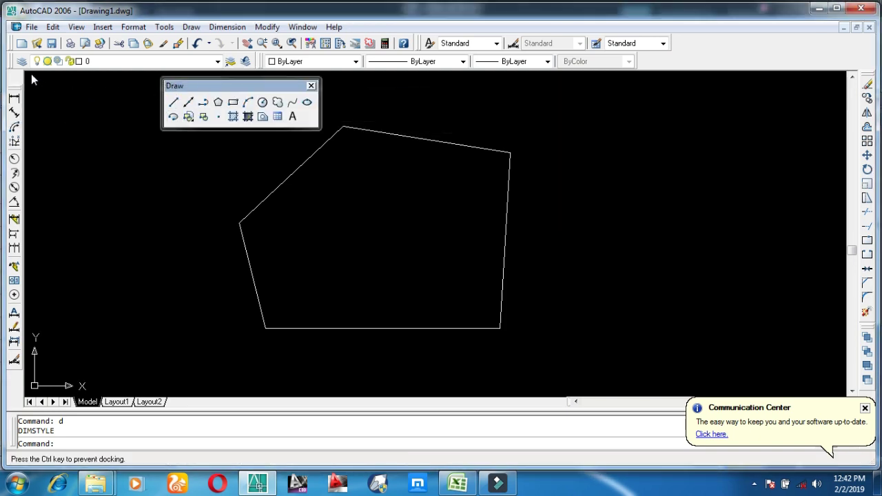
pyautogui.moveTo(38, 83); pyautogui.dragTo(28, 86)
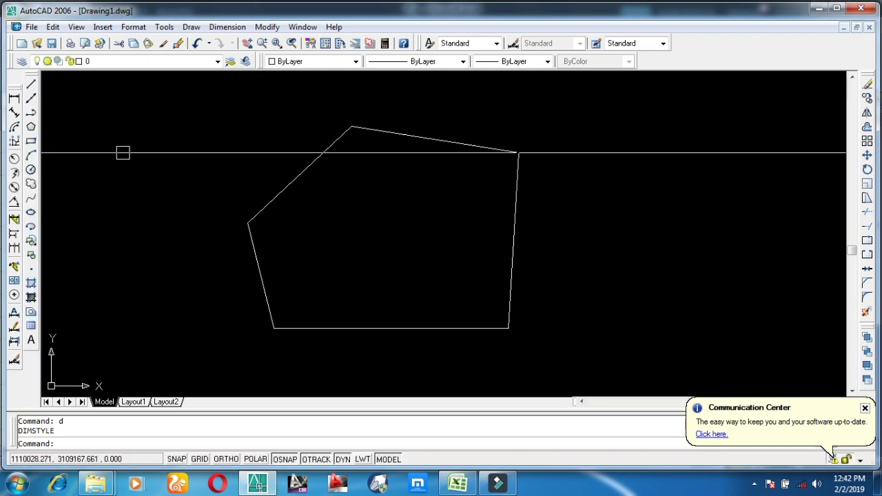
# Add aligned dimensions to the upper-left (48.184) and top (57.286) sides
pyautogui.click(14, 113)
pyautogui.press('Return')
pyautogui.click(306, 170)
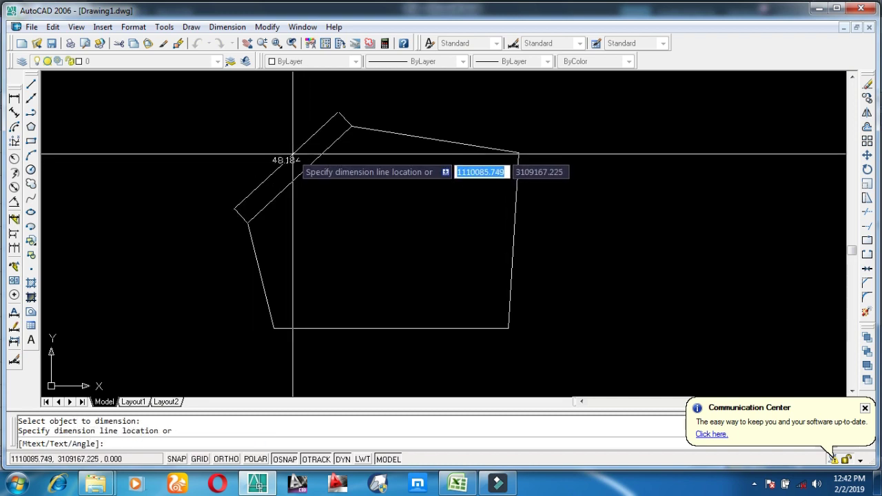
pyautogui.click(290, 159)
pyautogui.scroll(2, 292, 169)
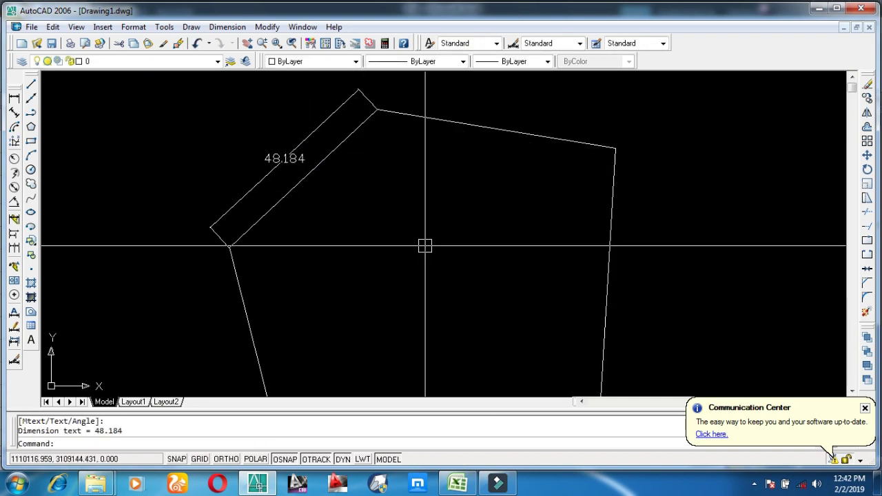
pyautogui.scroll(-2, 426, 245)
pyautogui.moveTo(425, 245); pyautogui.dragTo(365, 243, button='middle')
pyautogui.press('Return')
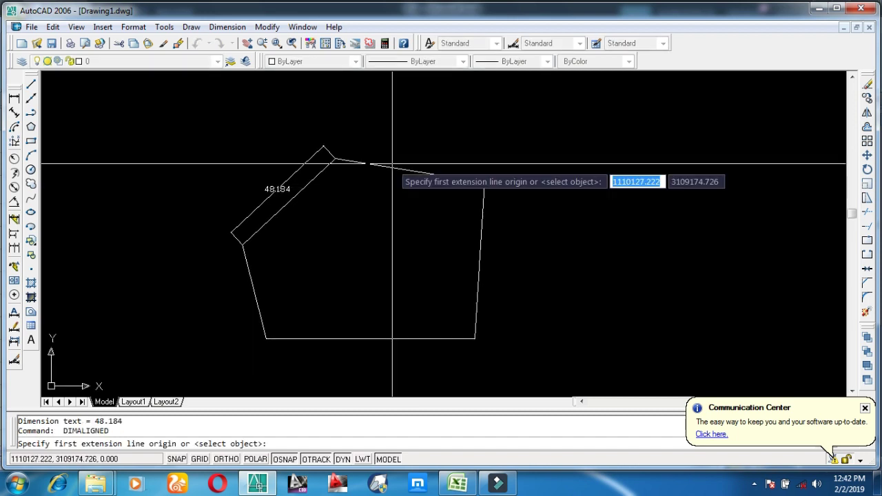
pyautogui.press('Return')
pyautogui.click(389, 169)
pyautogui.click(394, 150)
# Add aligned dimensions to the right (59.543), bottom (79.245) and lower-left (36.884) sides
pyautogui.press('Return')
pyautogui.press('Return')
pyautogui.click(479, 238)
pyautogui.click(492, 259)
pyautogui.press('Return')
pyautogui.press('Return')
pyautogui.click(426, 339)
pyautogui.click(417, 357)
pyautogui.press('Return')
pyautogui.press('Return')
pyautogui.click(252, 299)
pyautogui.click(237, 299)
pyautogui.scroll(-2, 305, 256)
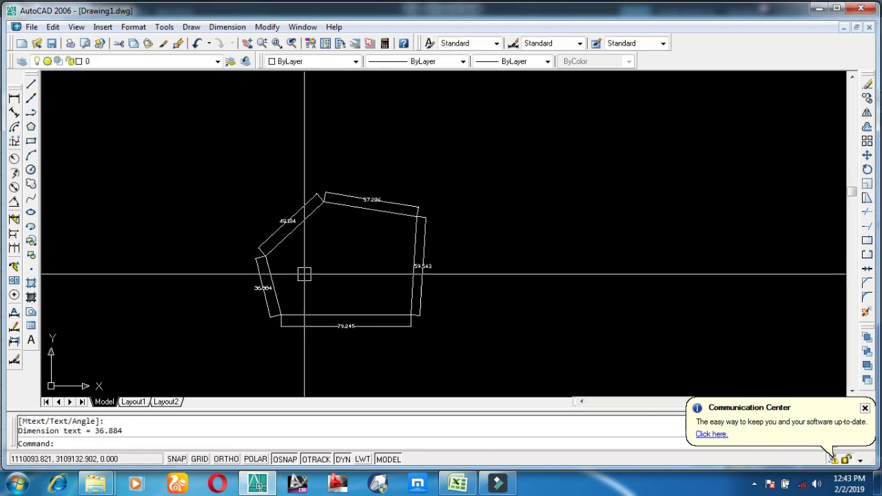
pyautogui.moveTo(379, 252); pyautogui.dragTo(291, 207, button='middle')
pyautogui.scroll(2, 275, 200)
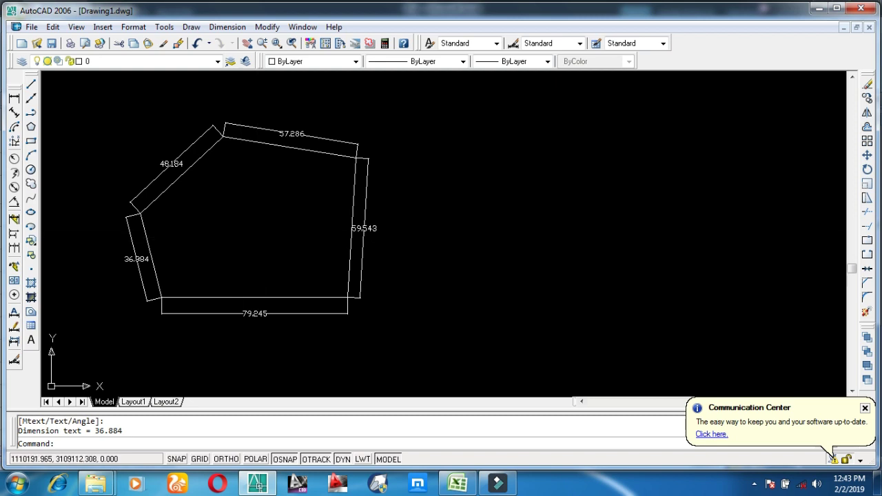
# Dismiss the update notification balloon and bring the whole dimensioned pentagon into view
pyautogui.click(864, 408)
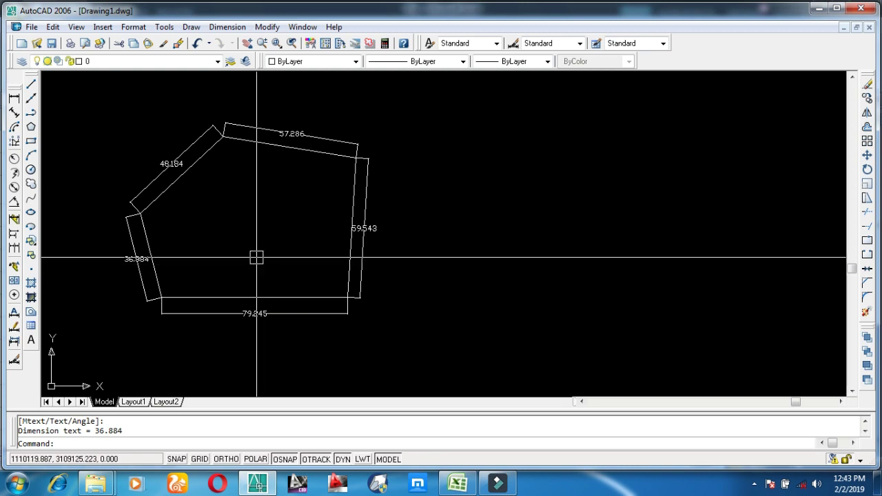
pyautogui.scroll(-2, 266, 252)
pyautogui.moveTo(266, 252); pyautogui.dragTo(231, 252, button='middle')
pyautogui.scroll(2, 189, 208)
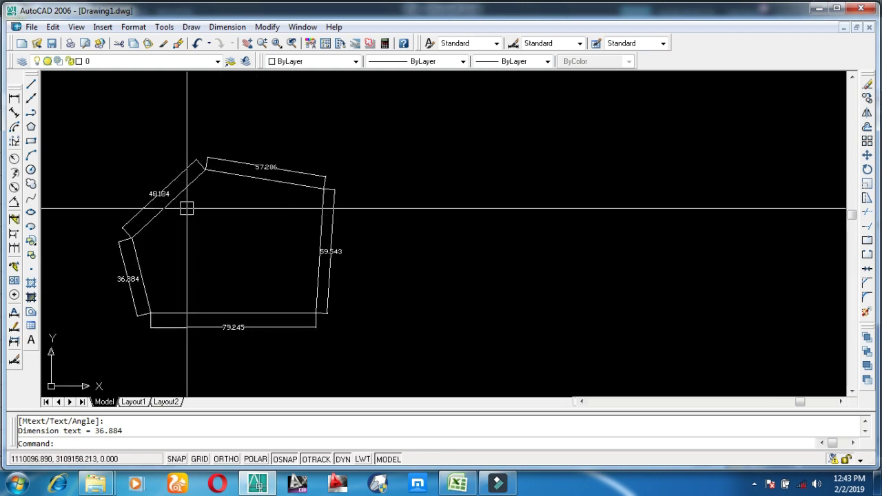
pyautogui.scroll(1, 207, 160)
pyautogui.scroll(2, 203, 171)
pyautogui.scroll(-2, 214, 166)
pyautogui.scroll(-1, 261, 303)
pyautogui.scroll(-2, 266, 315)
pyautogui.moveTo(266, 315); pyautogui.dragTo(220, 248, button='middle')
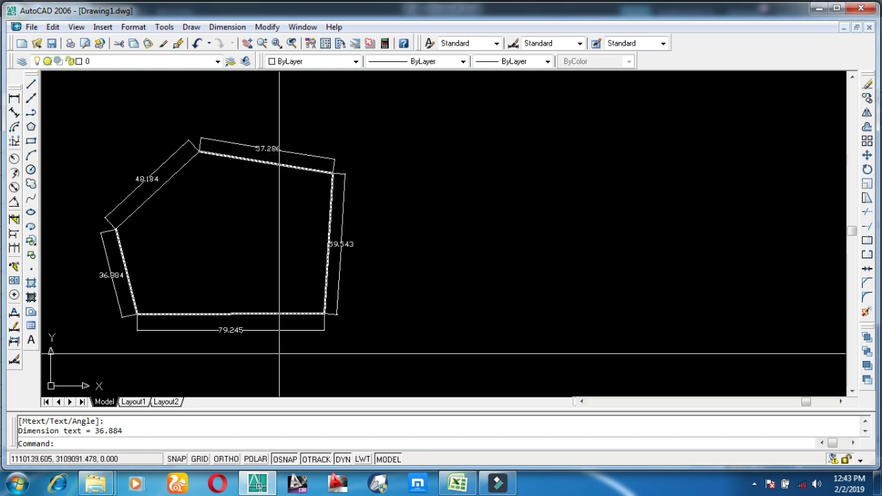
# Check the point coordinates in the Excel Plot workbook, then return to the AutoCAD drawing
pyautogui.scroll(3, 201, 154)
pyautogui.scroll(3, 204, 156)
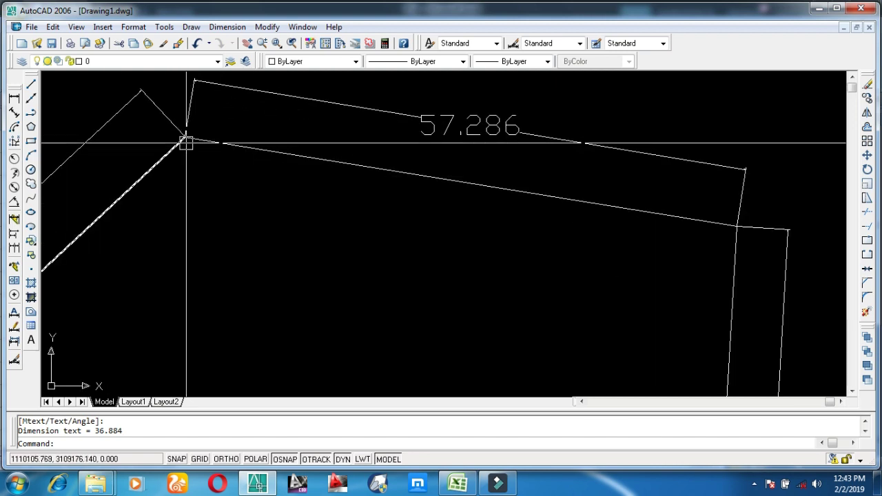
pyautogui.scroll(-2, 195, 154)
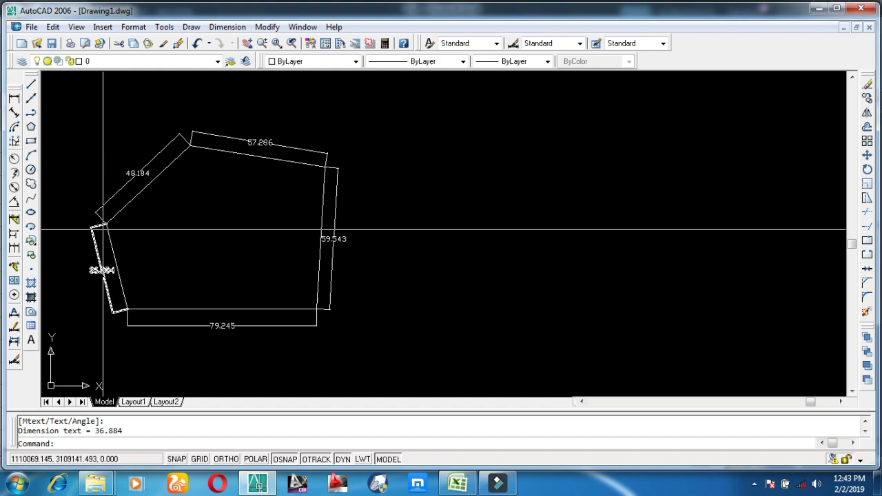
pyautogui.click(457, 483)
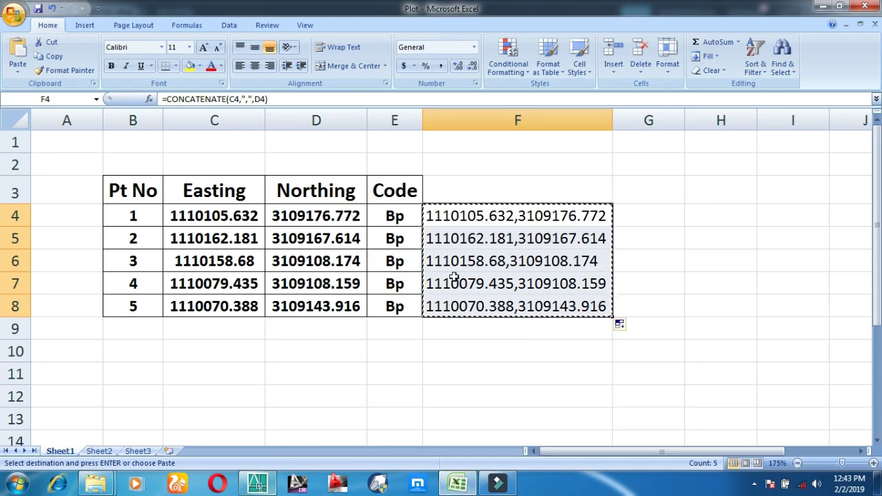
pyautogui.click(254, 482)
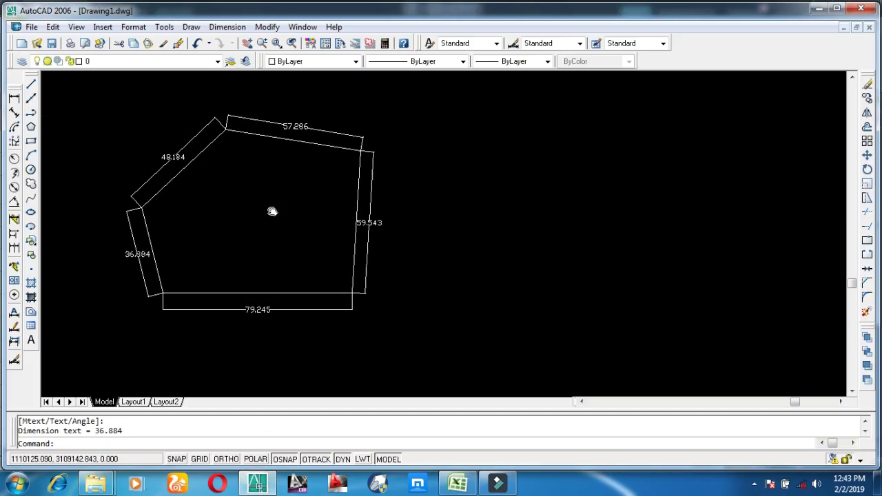
# Reframe the pentagon, briefly selecting and then deselecting the 57.286 top dimension
pyautogui.scroll(2, 272, 211)
pyautogui.scroll(-2, 294, 200)
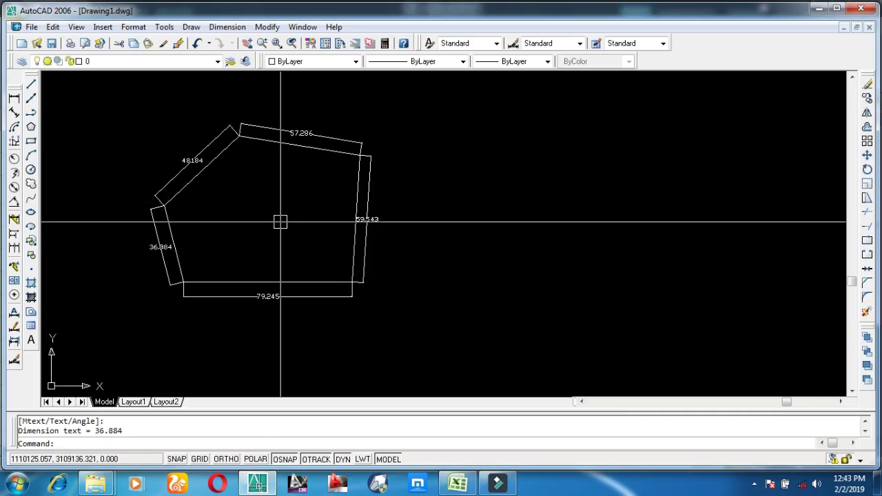
pyautogui.moveTo(279, 221); pyautogui.dragTo(252, 223, button='middle')
pyautogui.click(272, 137)
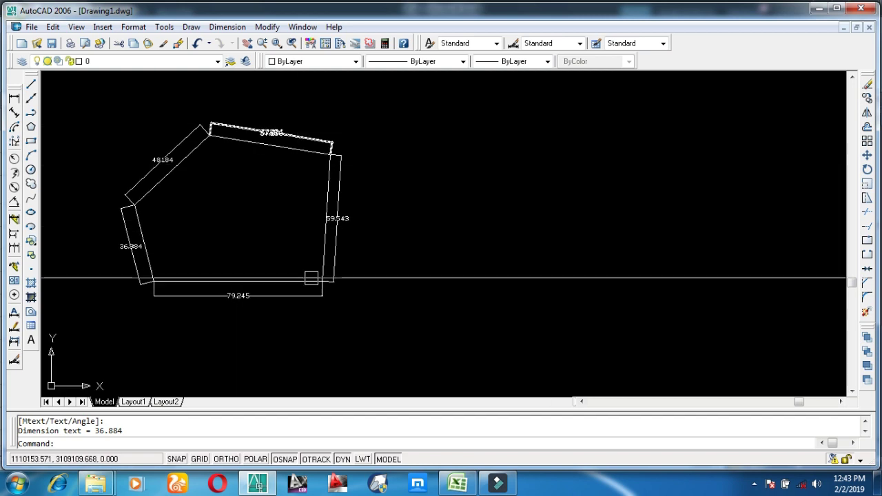
pyautogui.press('Escape')
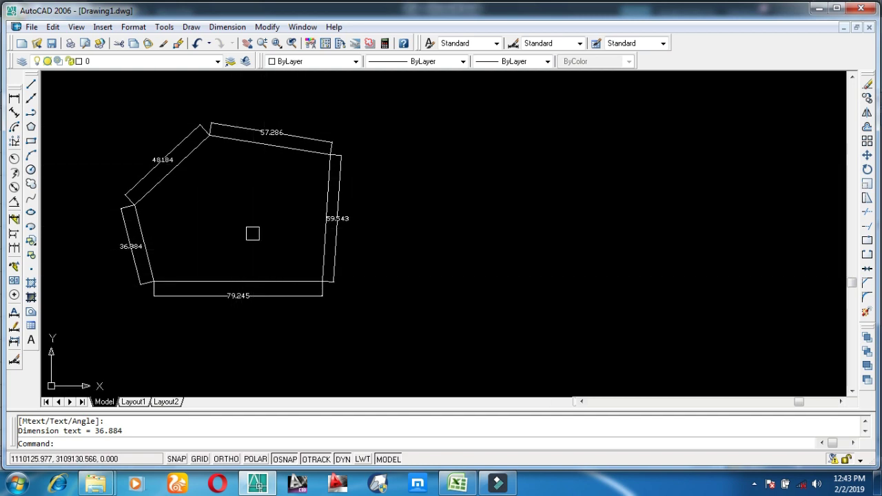
pyautogui.moveTo(222, 209)
pyautogui.mouseDown(button='middle')
pyautogui.moveTo(206, 221)
pyautogui.moveTo(221, 215)
pyautogui.mouseUp(button='middle')
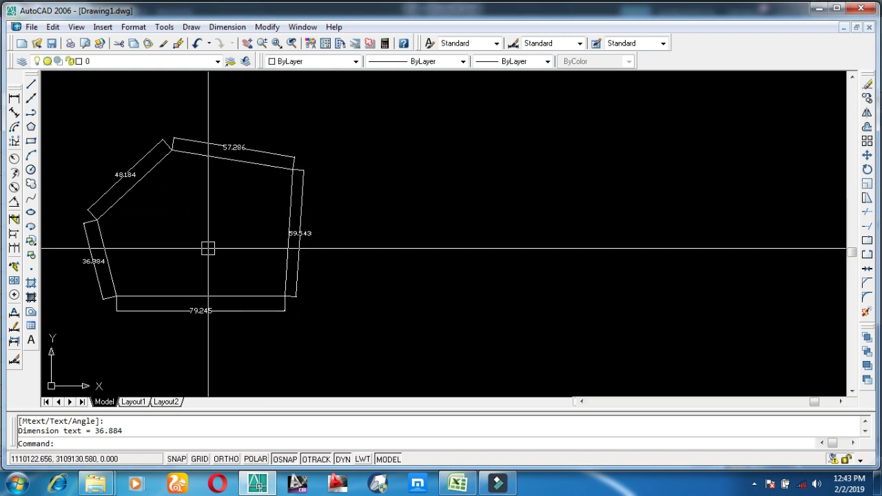
pyautogui.moveTo(242, 271); pyautogui.dragTo(214, 229, button='middle')
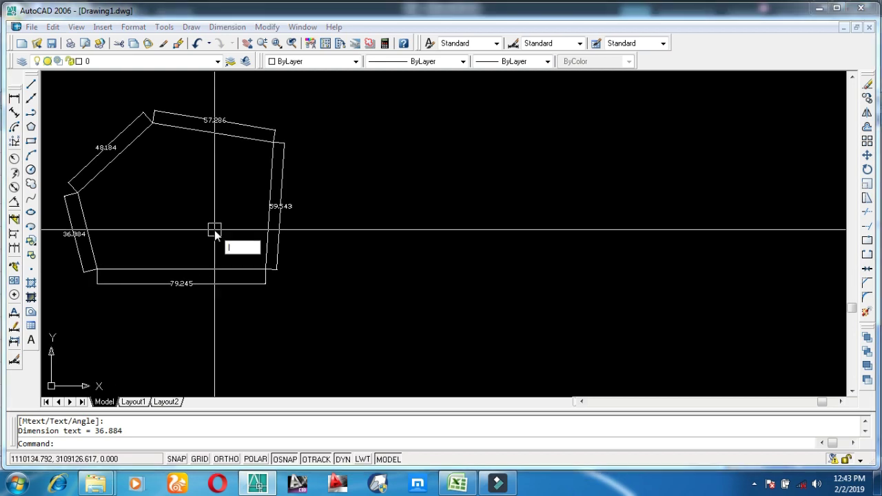
# Draw a horizontal 79.245-unit line with Ortho on, starting to the right of the pentagon
pyautogui.press('Return')
pyautogui.click(416, 268)
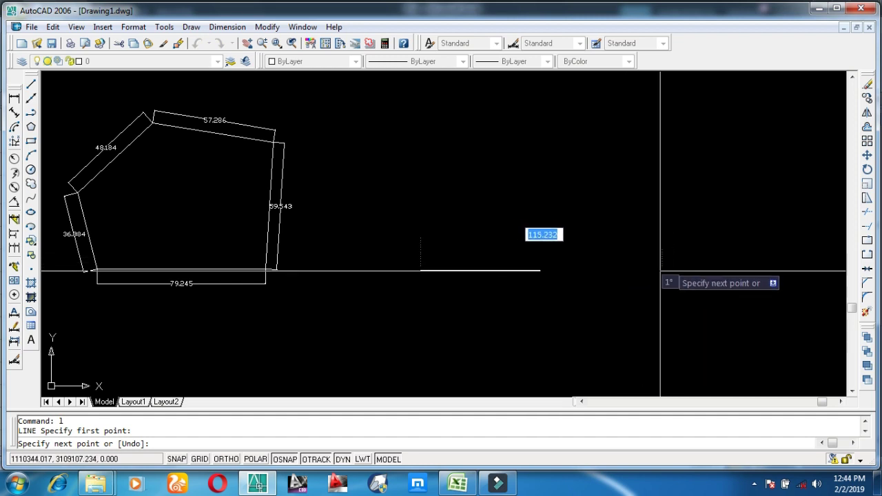
pyautogui.press('F8')
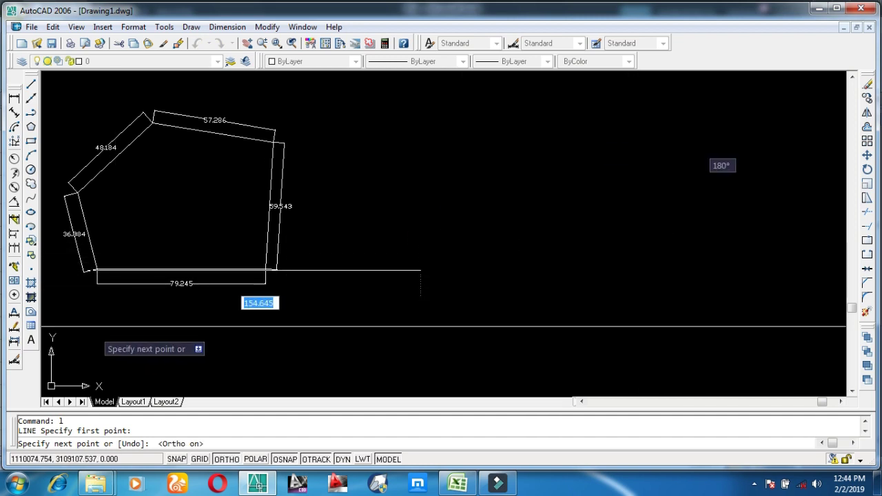
pyautogui.scroll(3, 151, 286)
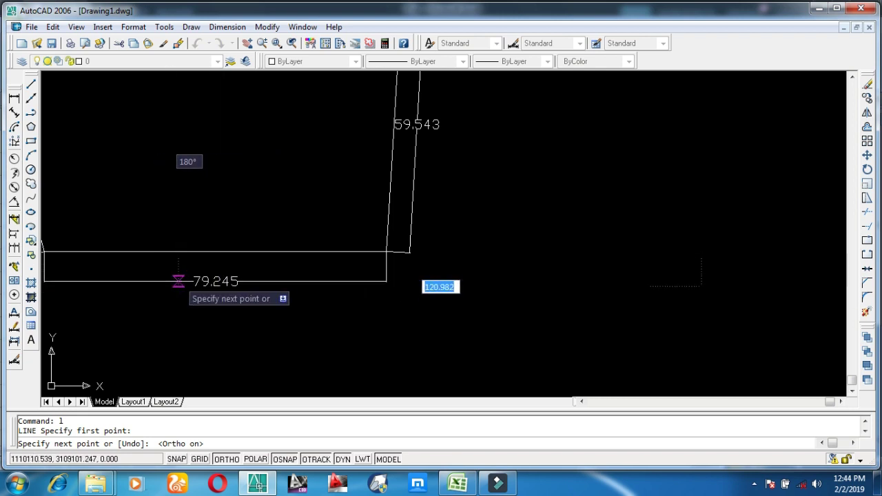
pyautogui.scroll(-2, 276, 283)
pyautogui.scroll(2, 239, 283)
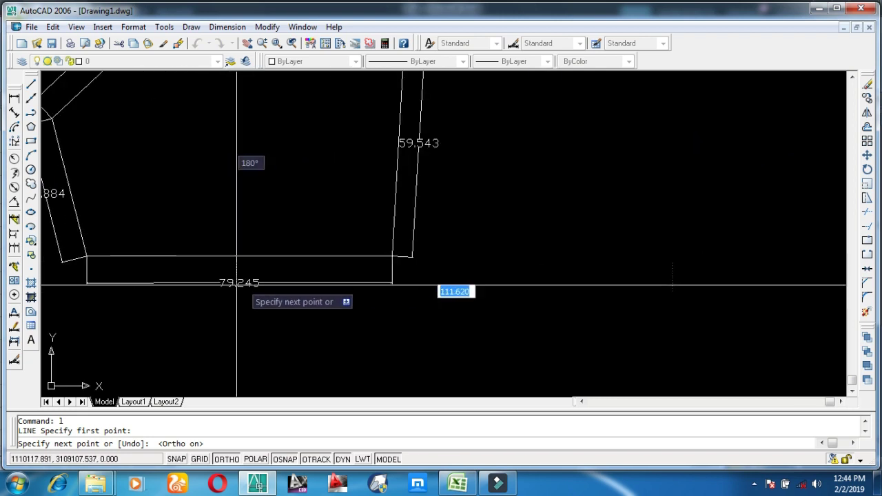
pyautogui.scroll(1, 239, 283)
pyautogui.scroll(-2, 380, 307)
pyautogui.moveTo(380, 307); pyautogui.dragTo(305, 305, button='middle')
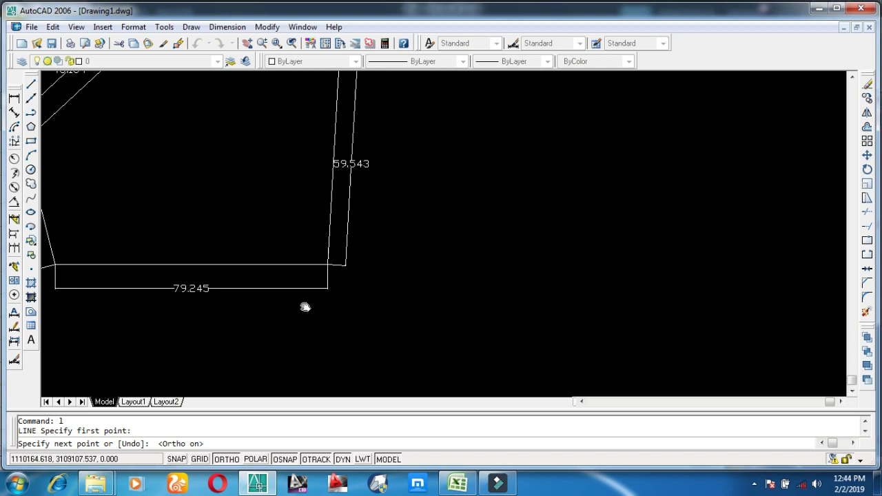
pyautogui.scroll(-2, 411, 324)
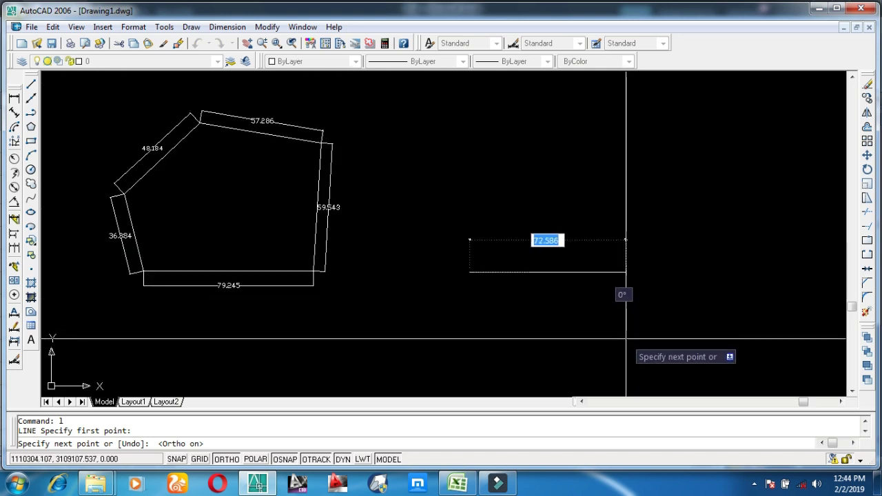
pyautogui.write('79.24')
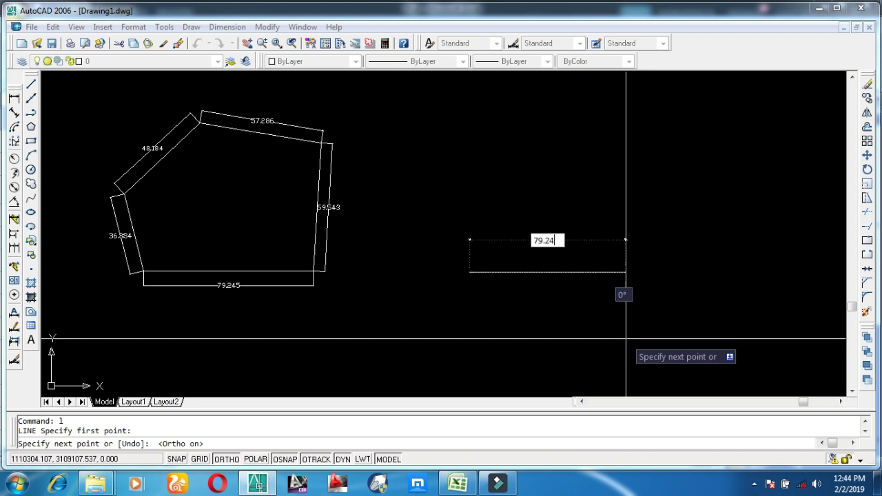
pyautogui.press('Return')
pyautogui.press('Return')
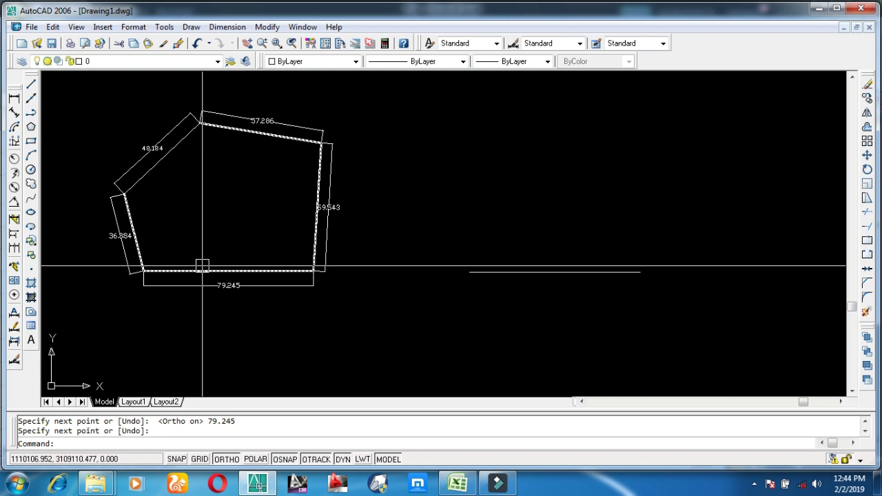
pyautogui.press('Return')
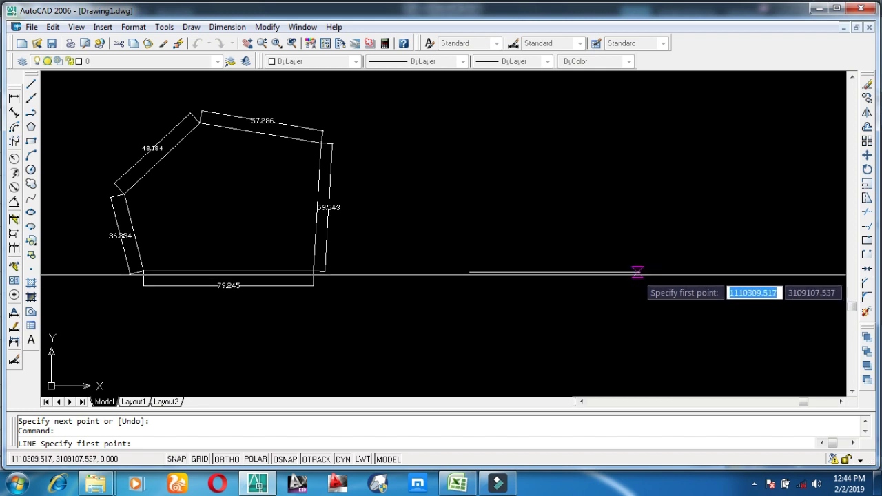
# Draw a sloping 59-unit line from the base line's right end with Ortho off
pyautogui.click(637, 272)
pyautogui.press('F8')
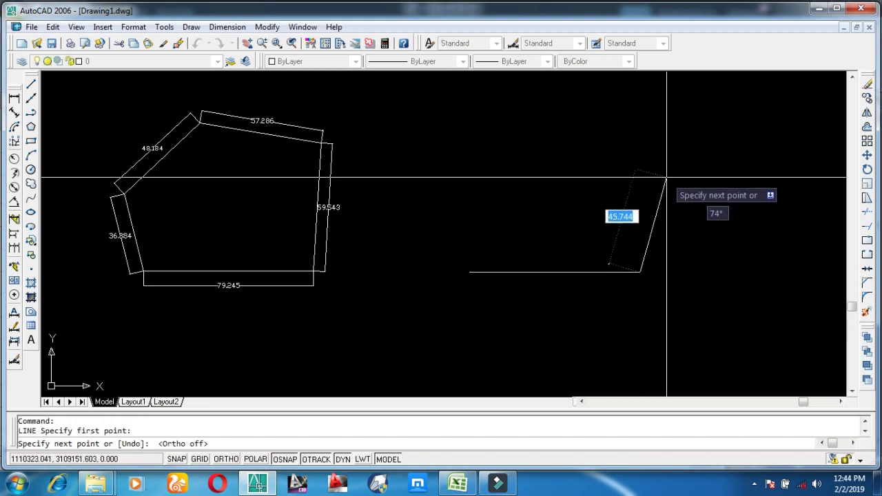
pyautogui.moveTo(665, 189); pyautogui.dragTo(627, 235, button='middle')
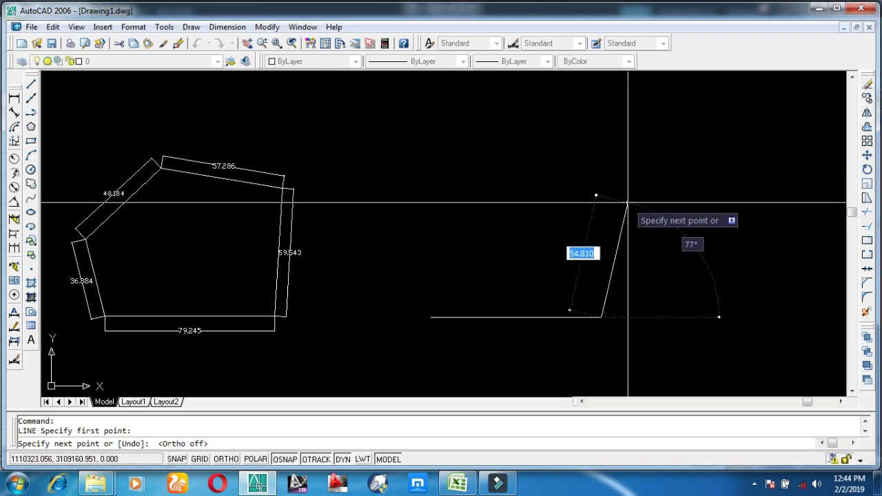
pyautogui.write('59')
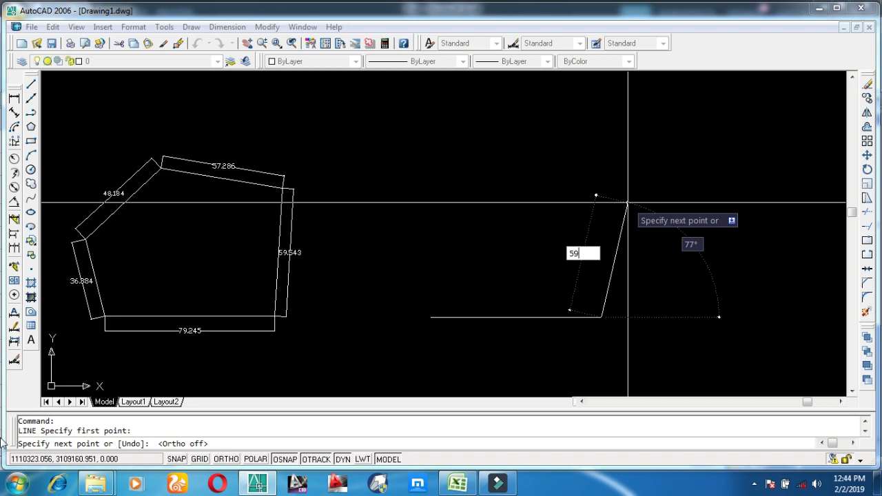
pyautogui.press('Return')
pyautogui.scroll(5, 293, 261)
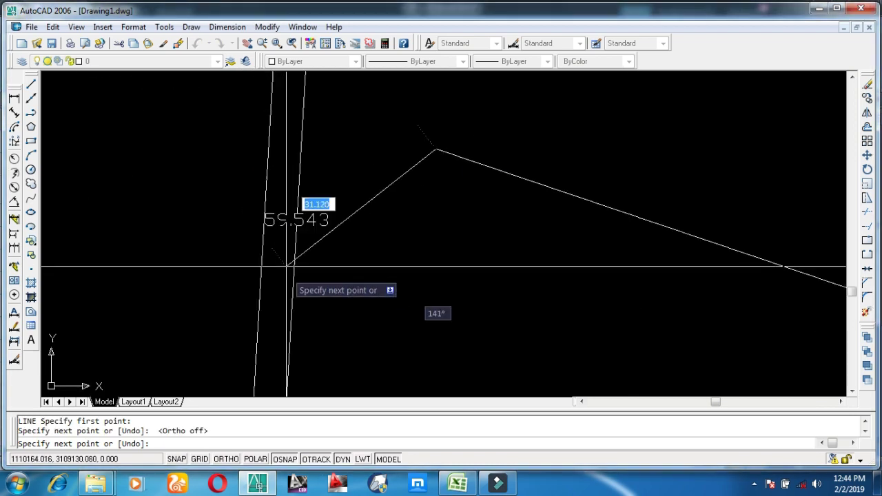
pyautogui.scroll(-7, 511, 208)
pyautogui.moveTo(511, 208); pyautogui.dragTo(444, 210, button='middle')
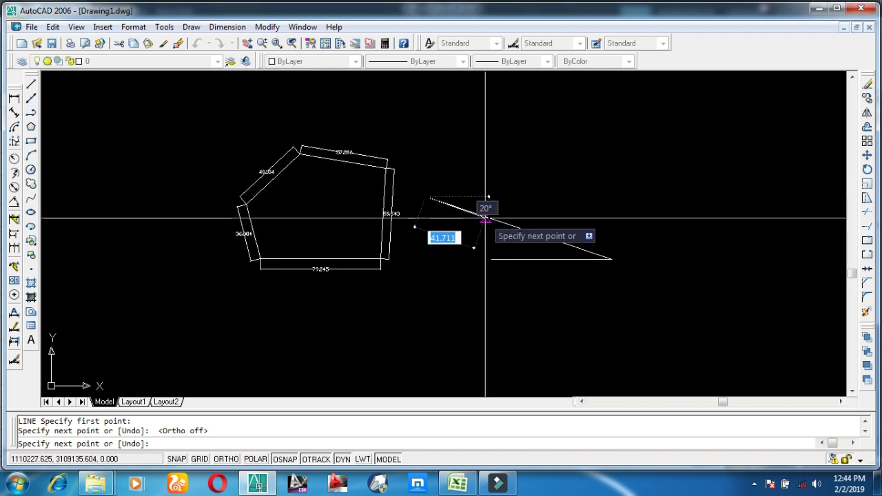
# Erase the misdrawn sloping line and pan back to show the whole pentagon
pyautogui.press('Escape')
pyautogui.press('Delete')
pyautogui.scroll(6, 372, 259)
pyautogui.moveTo(400, 236); pyautogui.dragTo(370, 309, button='middle')
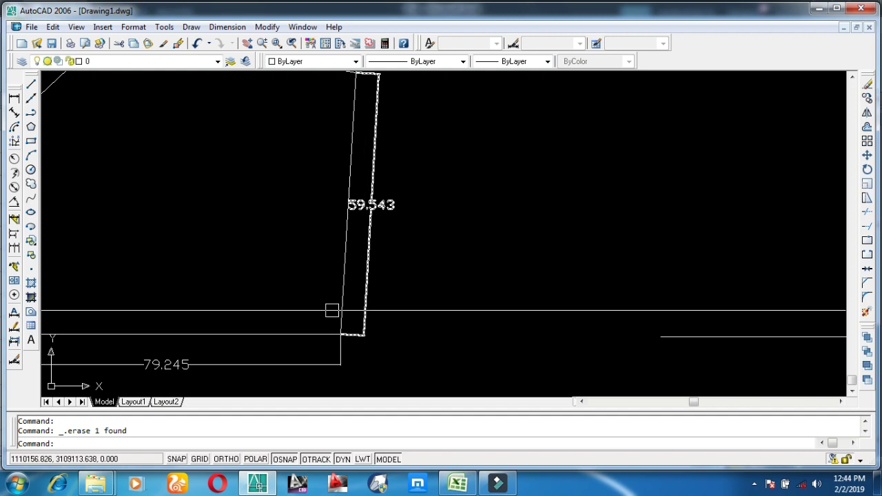
pyautogui.click(338, 330)
pyautogui.scroll(-2, 343, 258)
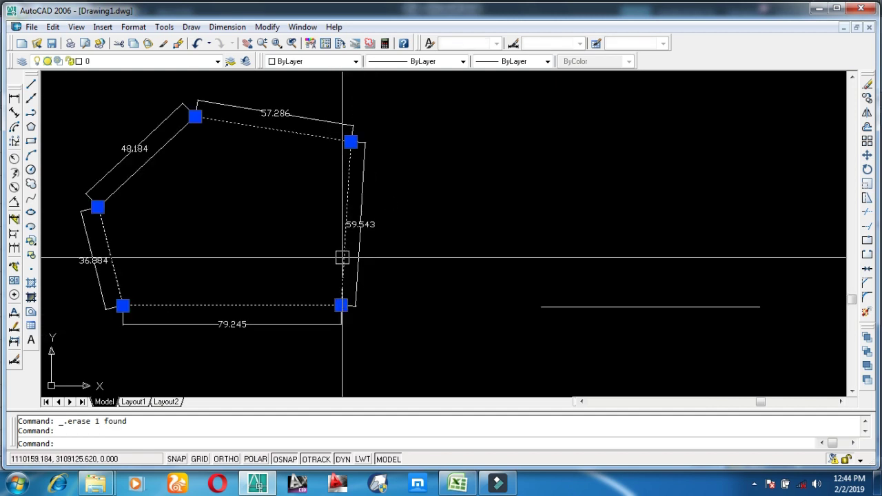
pyautogui.scroll(4, 360, 269)
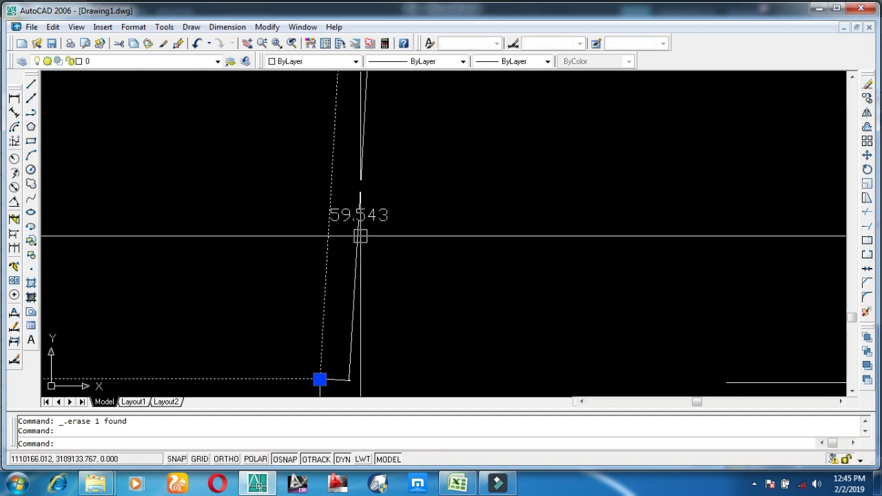
pyautogui.scroll(2, 360, 235)
pyautogui.press('Escape')
pyautogui.scroll(-4, 610, 264)
pyautogui.moveTo(610, 264); pyautogui.dragTo(536, 272, button='middle')
# Draw a 59.543-unit line at about 83° from a point on the base line
pyautogui.write('l')
pyautogui.press('Return')
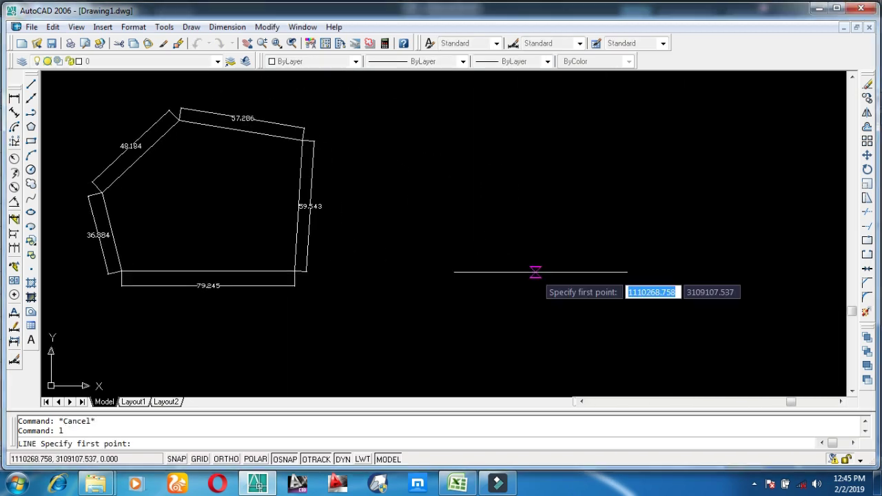
pyautogui.click(627, 272)
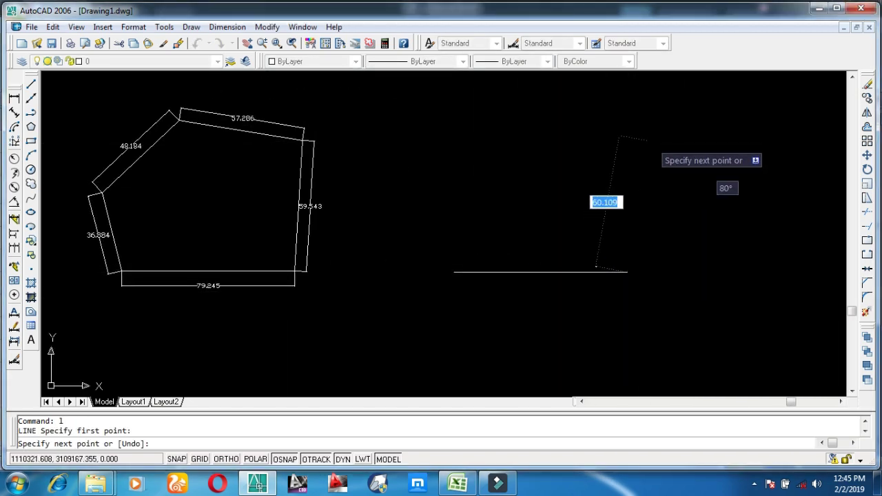
pyautogui.write('59.543')
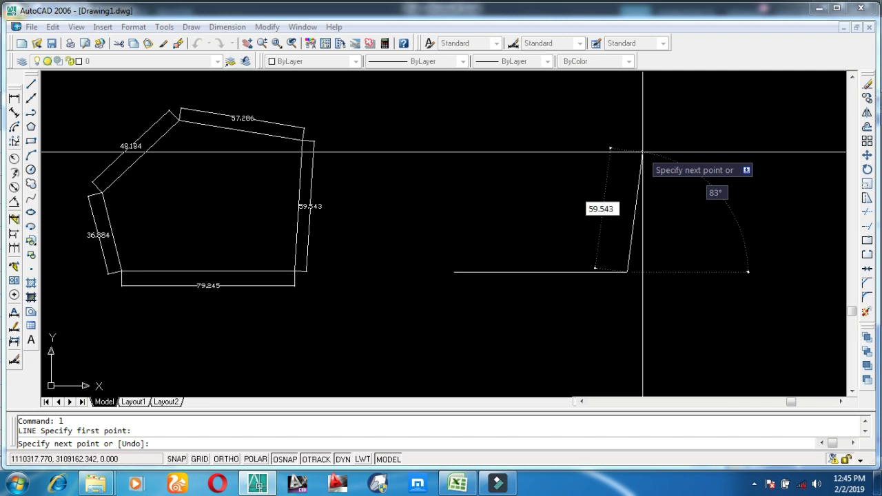
pyautogui.press('Return')
pyautogui.press('Return')
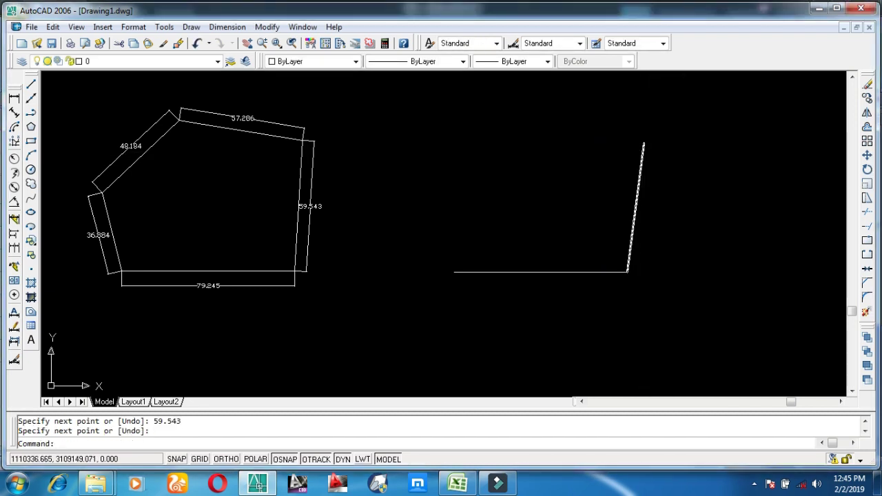
# Window-select the new steep 59.543 line
pyautogui.moveTo(604, 211); pyautogui.dragTo(555, 233, button='middle')
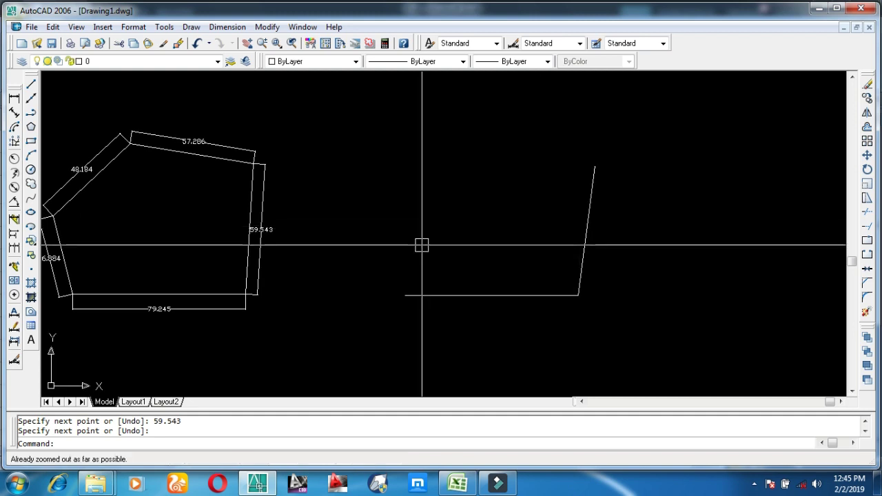
pyautogui.moveTo(331, 258); pyautogui.dragTo(390, 260, button='middle')
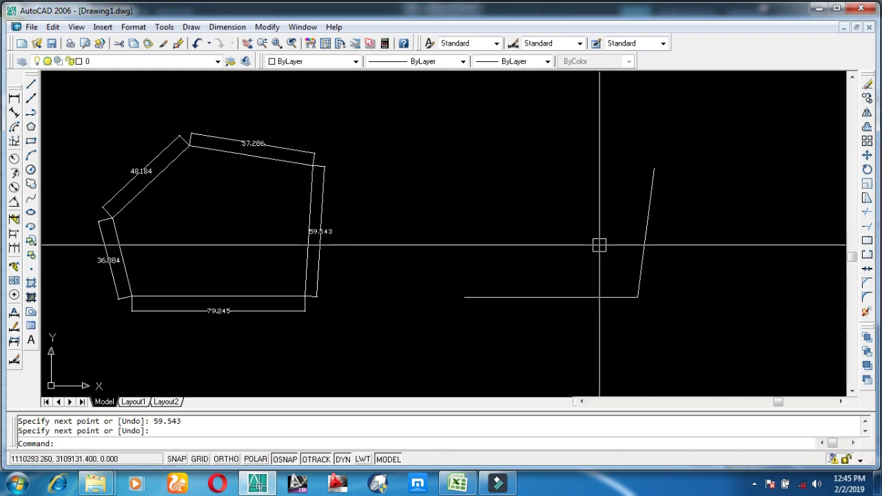
pyautogui.moveTo(599, 245); pyautogui.dragTo(595, 244, button='middle')
pyautogui.click(676, 152)
pyautogui.click(623, 210)
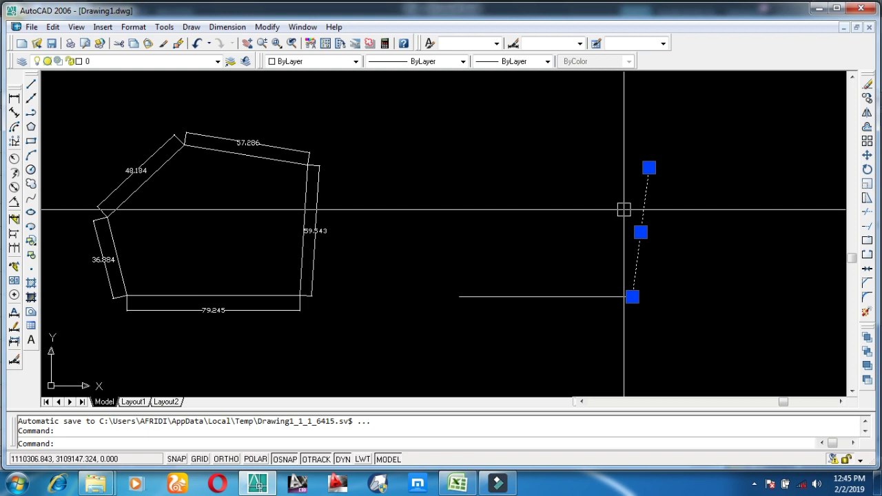
# Delete the steep 59.543 line and reframe the view over the pentagon
pyautogui.press('Delete')
pyautogui.moveTo(415, 234); pyautogui.dragTo(589, 240, button='middle')
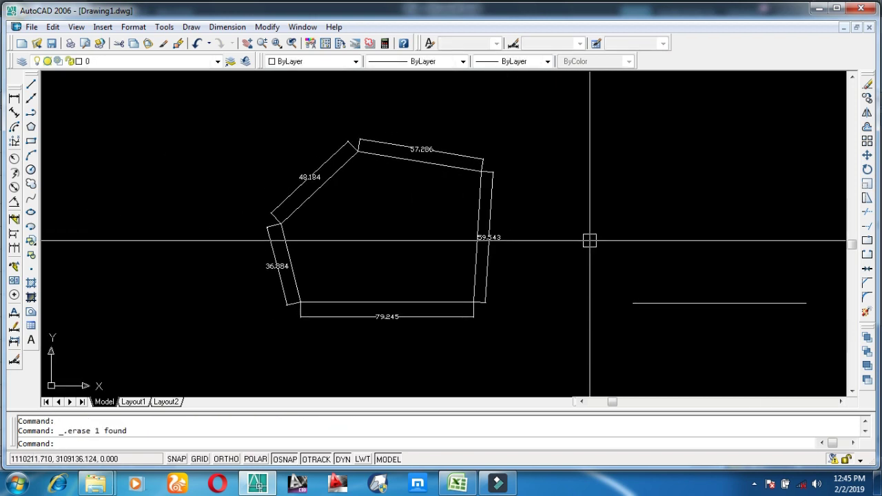
pyautogui.moveTo(519, 266); pyautogui.dragTo(469, 252, button='middle')
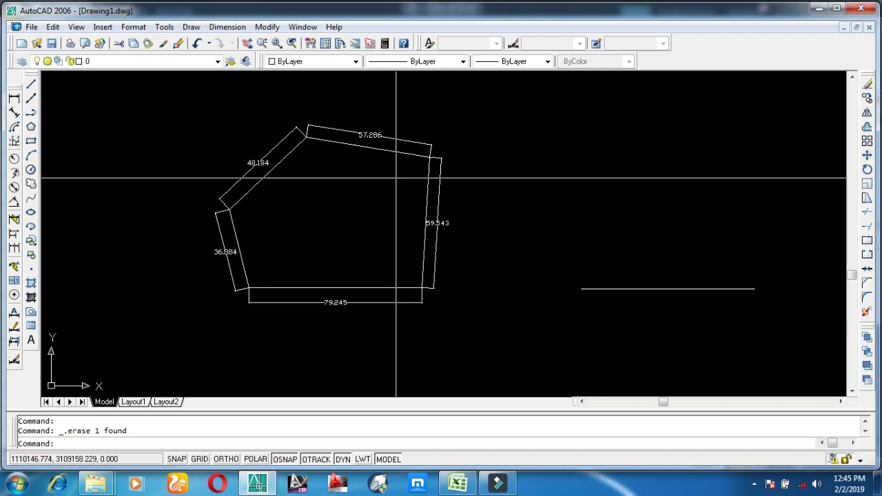
pyautogui.scroll(1, 329, 188)
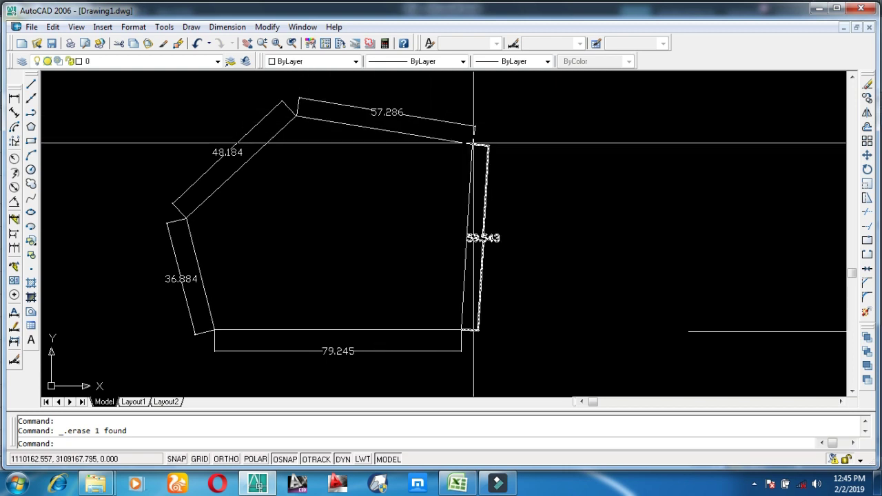
pyautogui.click(473, 236)
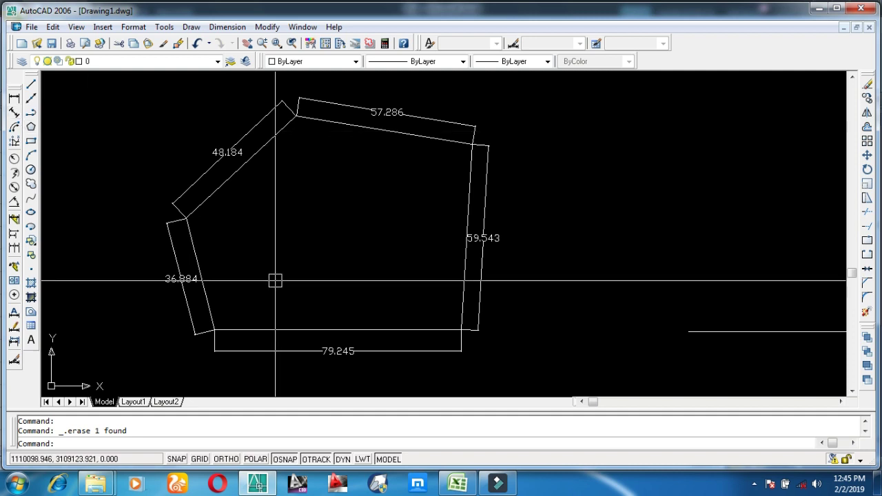
# Draw a line snapped from the pentagon's bottom-right corner to its top vertex
pyautogui.write('l')
pyautogui.press('Return')
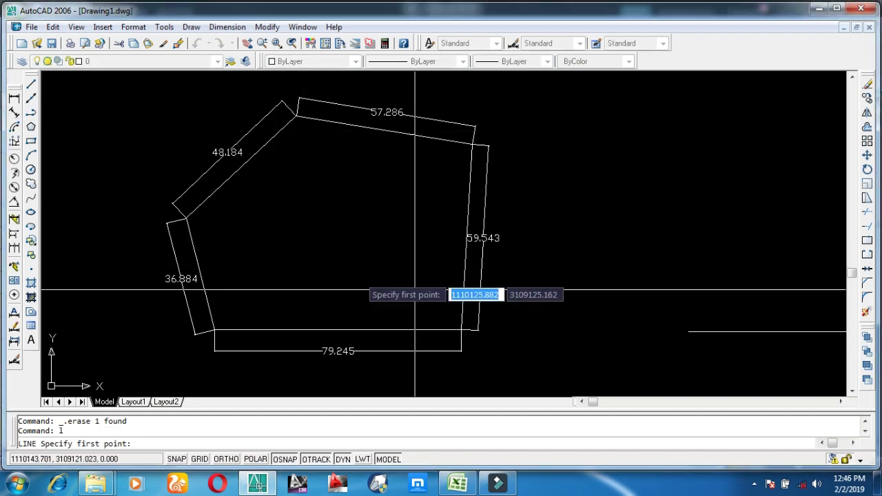
pyautogui.click(461, 330)
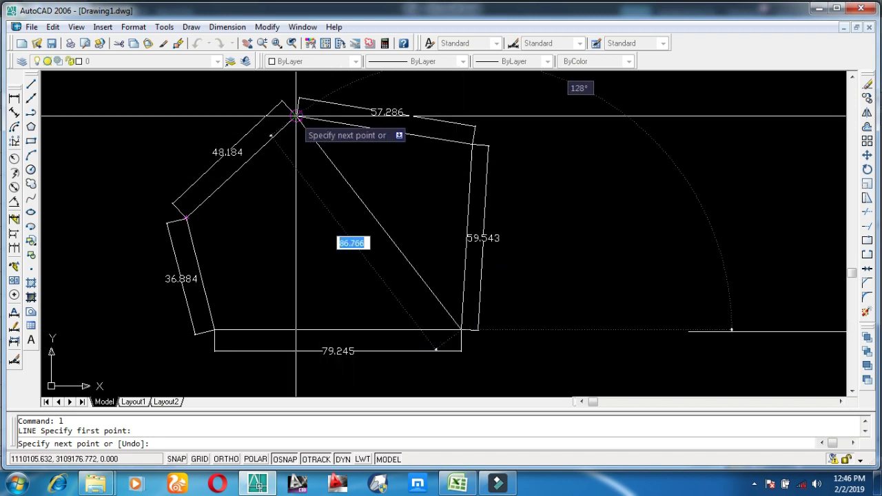
pyautogui.click(297, 115)
pyautogui.press('Return')
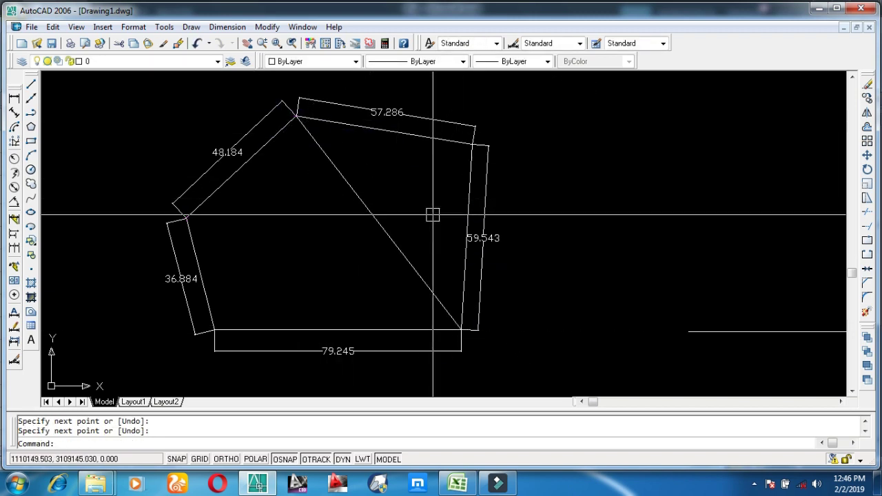
pyautogui.scroll(-2, 433, 215)
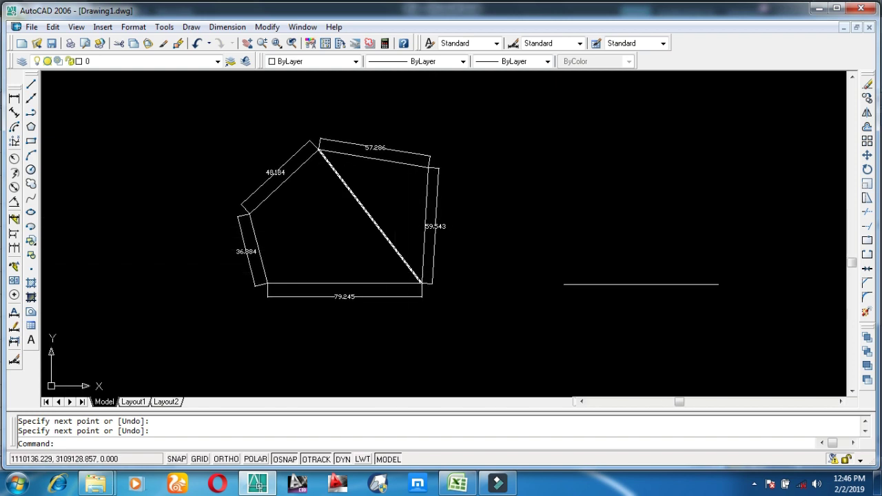
pyautogui.scroll(2, 369, 227)
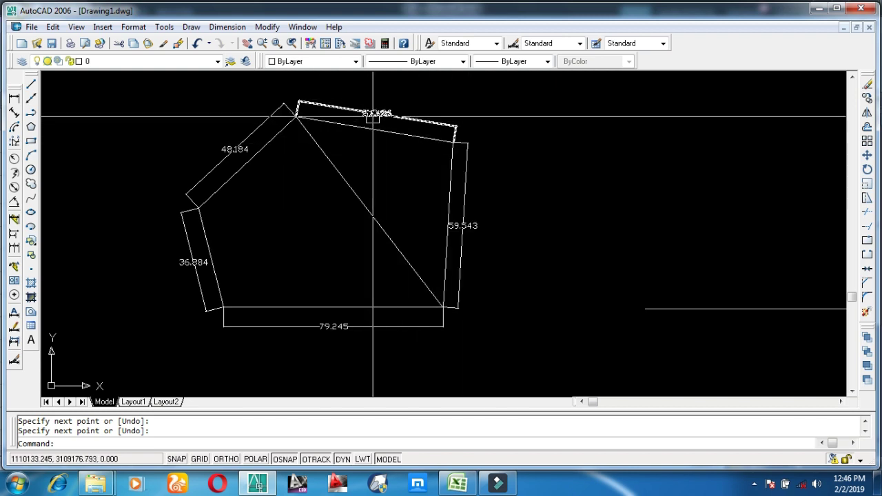
pyautogui.scroll(1, 486, 142)
pyautogui.scroll(-1, 503, 241)
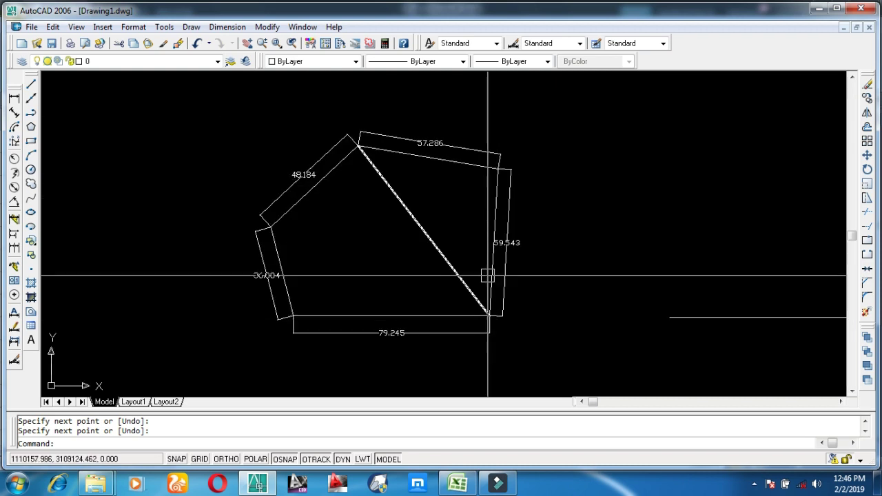
pyautogui.scroll(1, 505, 243)
pyautogui.scroll(-1, 493, 312)
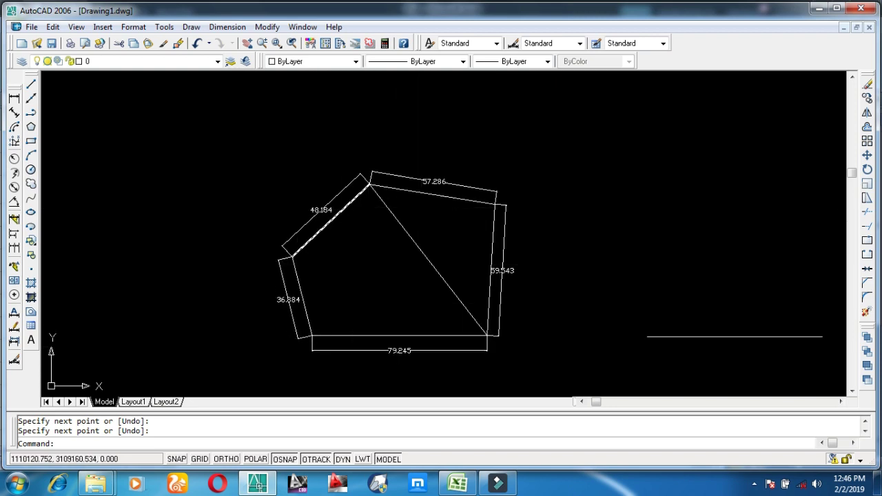
pyautogui.moveTo(462, 238); pyautogui.dragTo(436, 229, button='middle')
pyautogui.scroll(3, 461, 321)
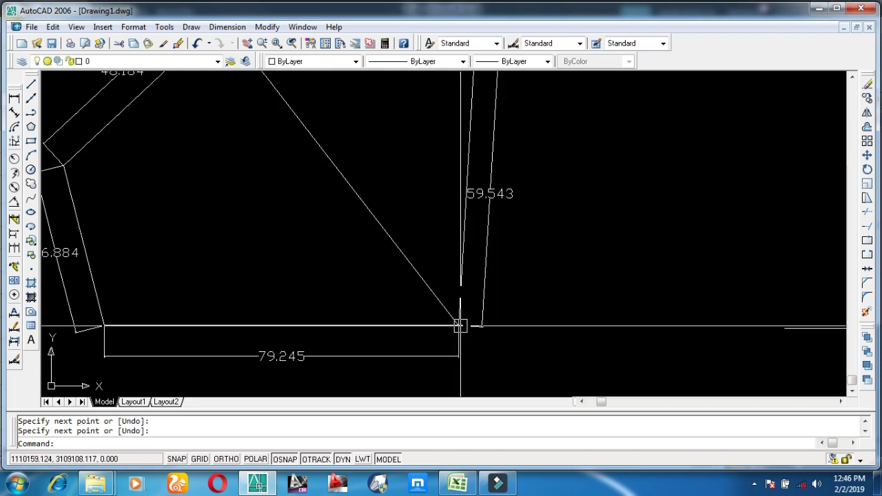
pyautogui.scroll(-2, 458, 327)
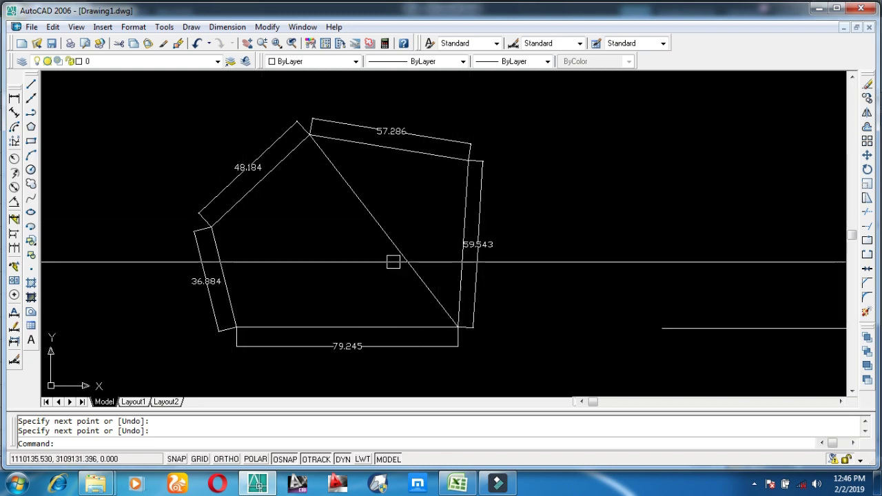
pyautogui.moveTo(402, 254); pyautogui.dragTo(350, 244, button='middle')
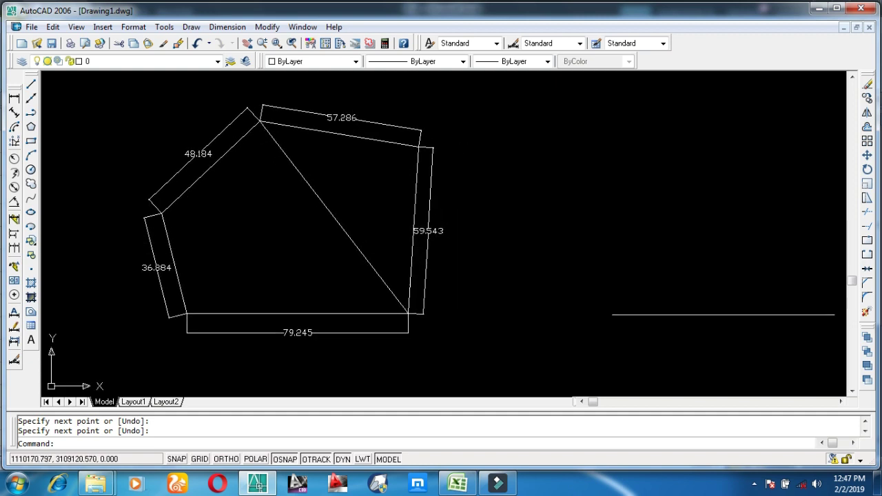
pyautogui.scroll(-1, 799, 333)
pyautogui.moveTo(799, 333); pyautogui.dragTo(710, 316, button='middle')
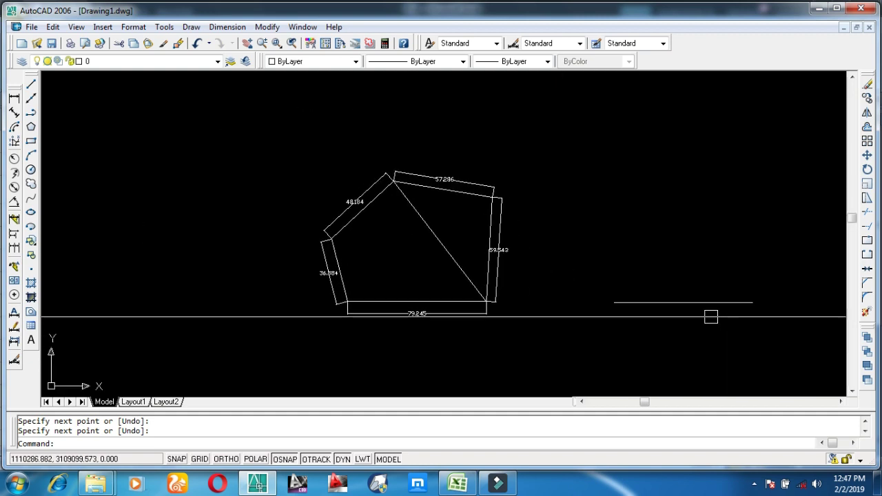
pyautogui.scroll(1, 480, 299)
pyautogui.scroll(1, 461, 290)
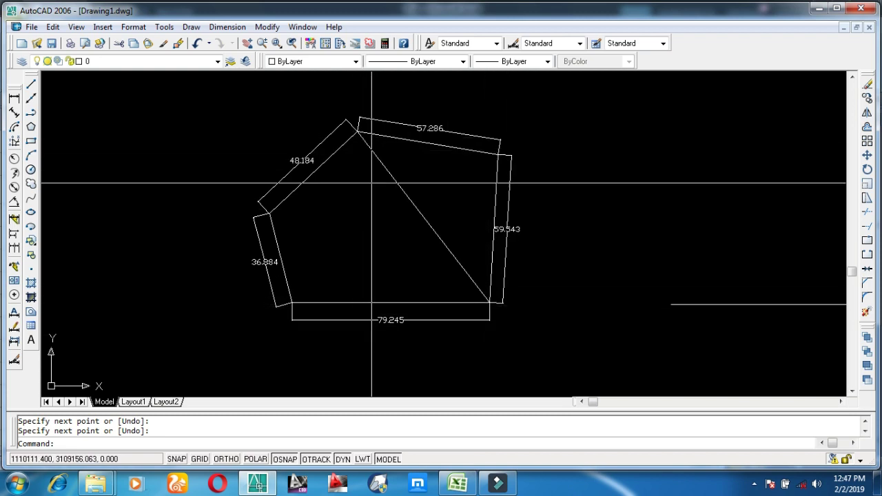
# Give the diagonal an aligned dimension reading 86.766
pyautogui.click(15, 113)
pyautogui.press('Return')
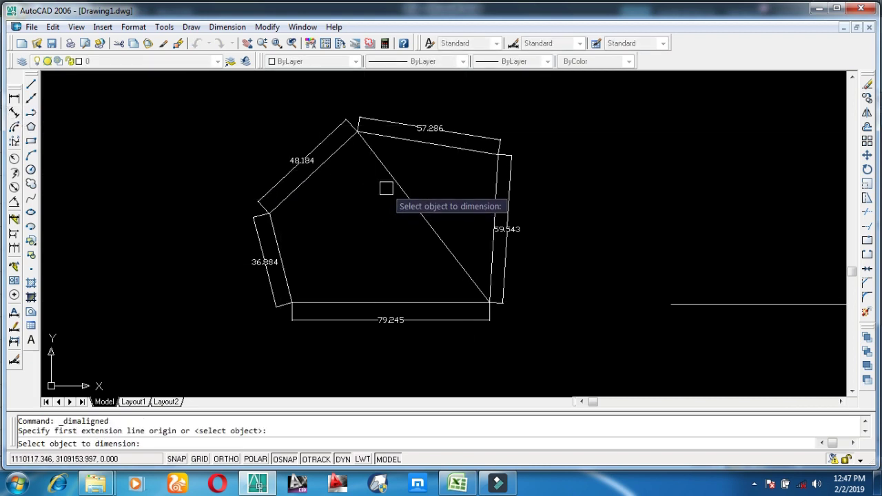
pyautogui.click(406, 193)
pyautogui.click(419, 202)
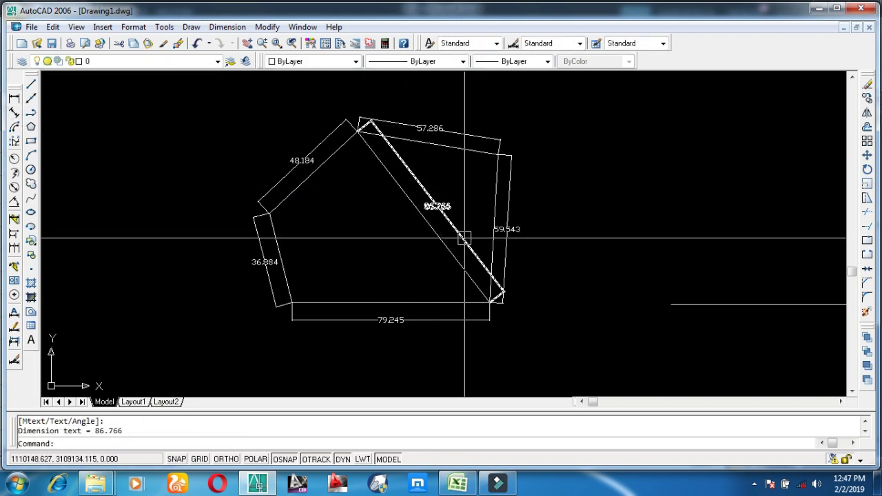
pyautogui.scroll(3, 449, 218)
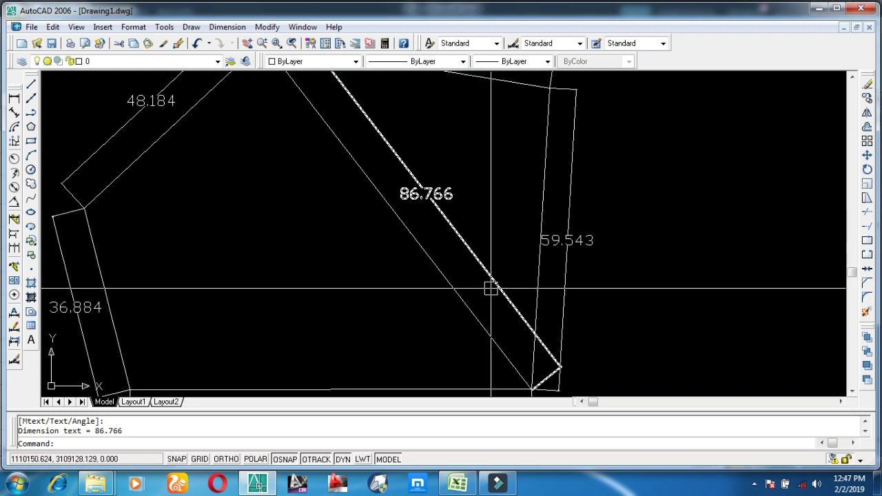
pyautogui.scroll(-2, 490, 289)
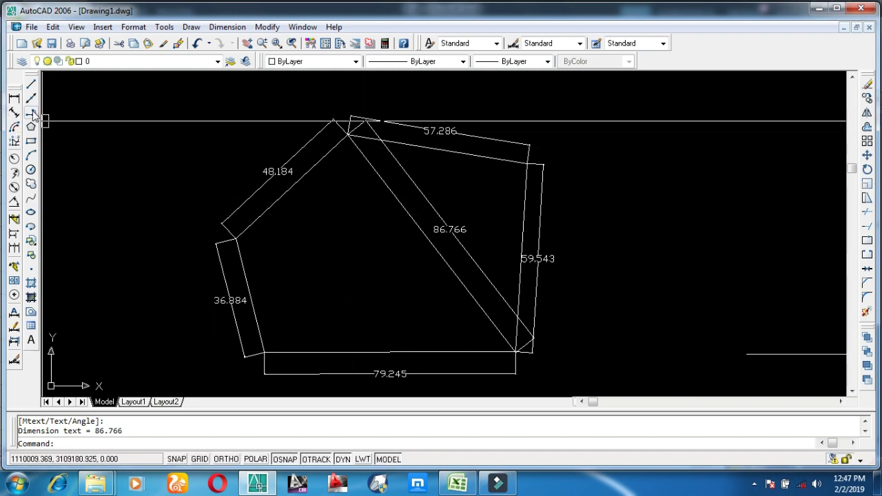
# Draw a line from the lower-right corner to the left corner between the 36.884 and 48.184 sides
pyautogui.click(31, 83)
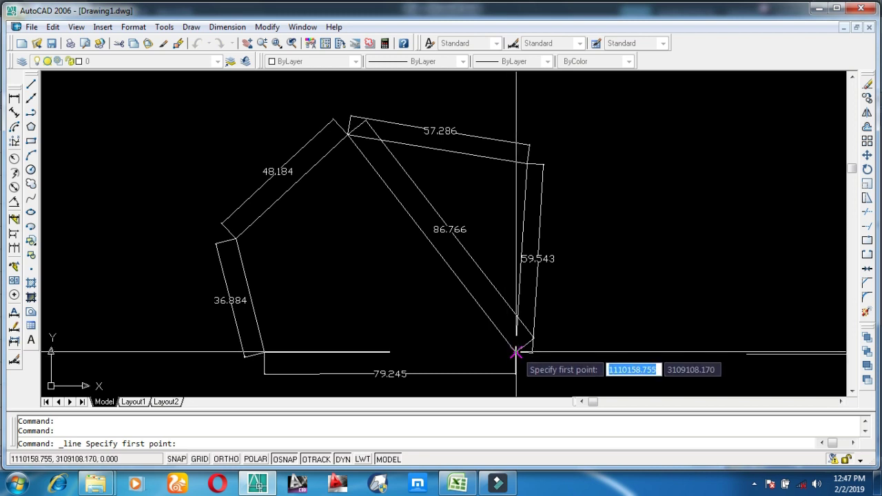
pyautogui.click(515, 351)
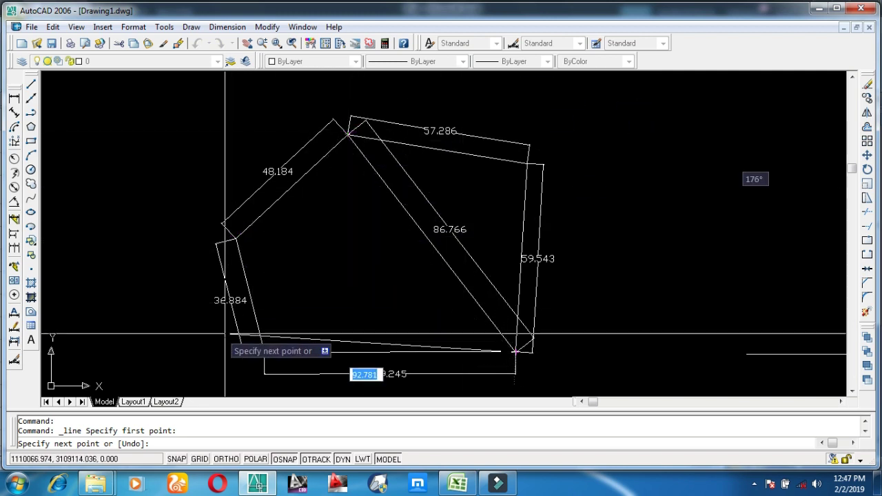
pyautogui.moveTo(298, 298); pyautogui.dragTo(271, 291, button='middle')
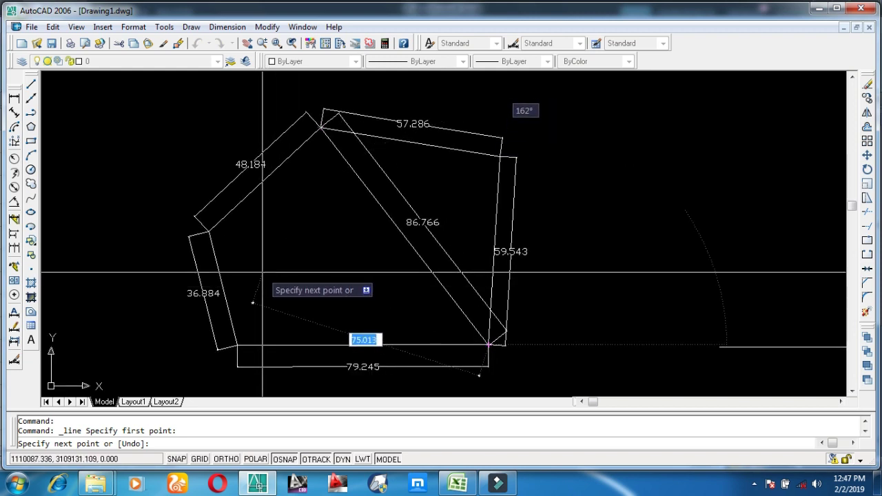
pyautogui.moveTo(260, 270); pyautogui.dragTo(252, 261, button='middle')
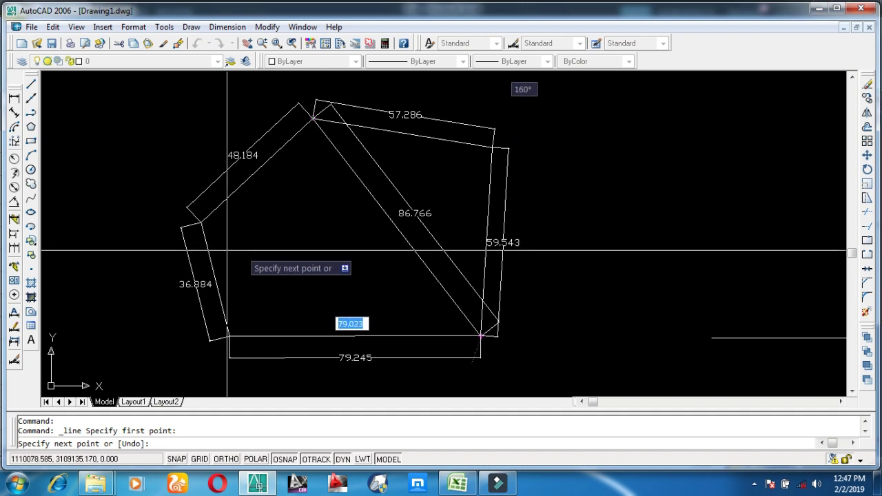
pyautogui.scroll(2, 202, 248)
pyautogui.scroll(2, 203, 220)
pyautogui.scroll(2, 205, 241)
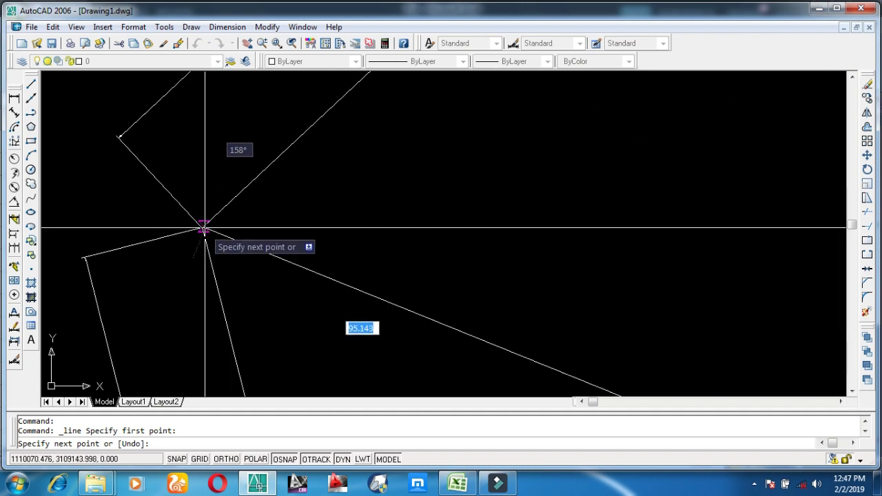
pyautogui.click(204, 228)
pyautogui.press('Return')
pyautogui.scroll(-3, 387, 248)
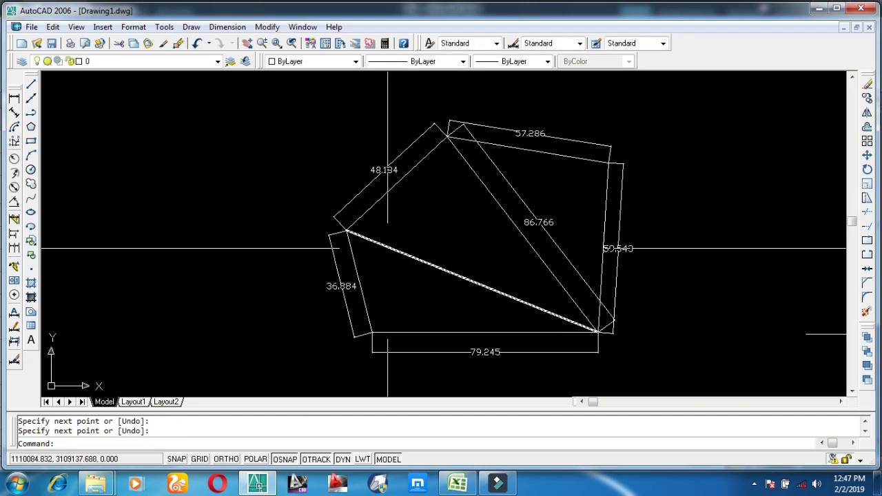
pyautogui.moveTo(387, 248); pyautogui.dragTo(317, 241, button='middle')
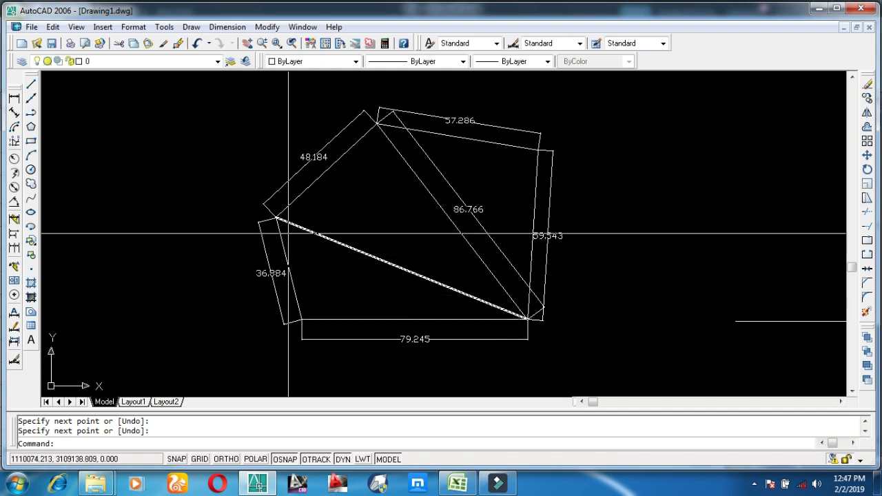
# Give the second diagonal an aligned dimension reading 95.323
pyautogui.click(14, 113)
pyautogui.press('Return')
pyautogui.click(338, 244)
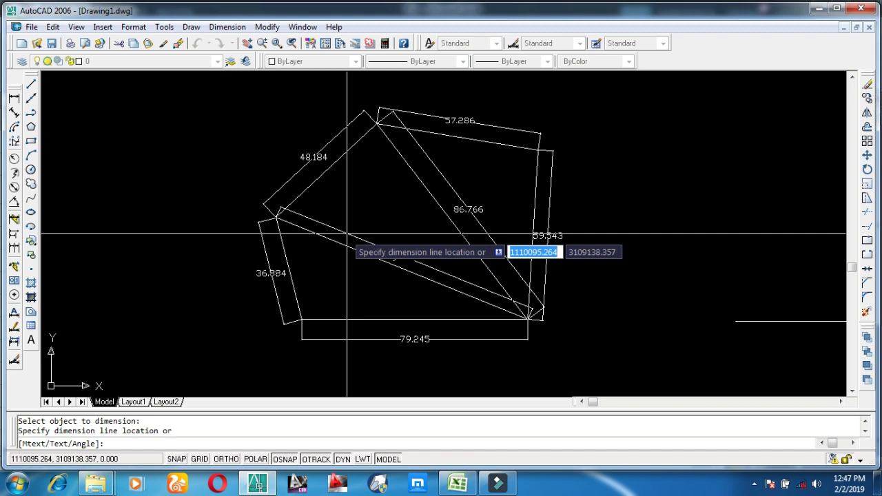
pyautogui.click(370, 257)
pyautogui.scroll(3, 410, 257)
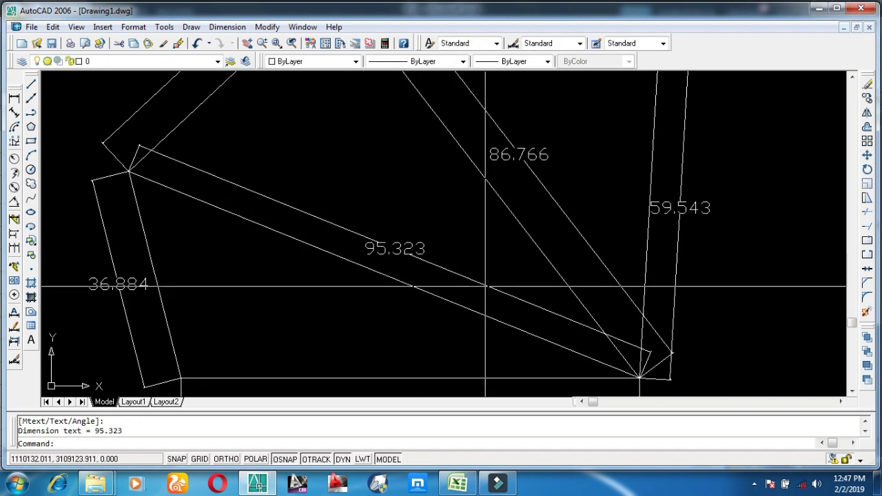
# Pan and zoom to review the fully dimensioned polygon, moving it to the left of the view
pyautogui.moveTo(487, 299)
pyautogui.mouseDown(button='middle')
pyautogui.moveTo(429, 256)
pyautogui.moveTo(403, 252)
pyautogui.mouseUp(button='middle')
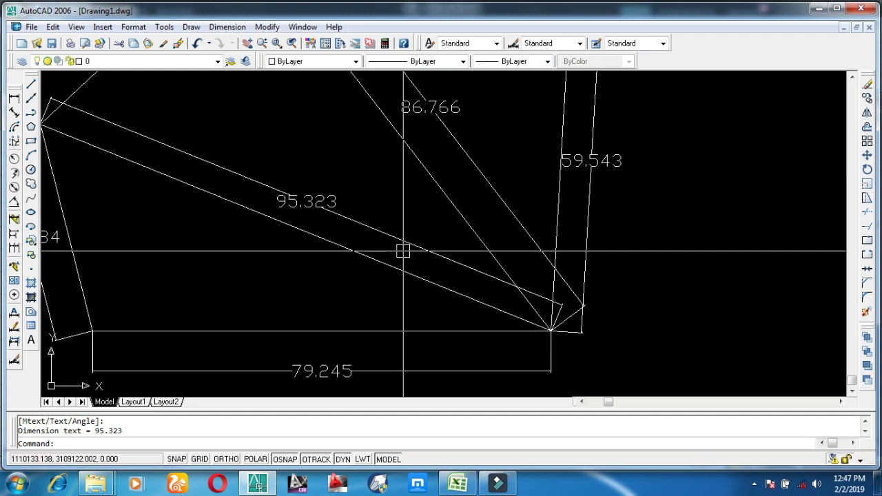
pyautogui.scroll(-2, 482, 275)
pyautogui.scroll(-4, 537, 313)
pyautogui.scroll(-1, 447, 303)
pyautogui.scroll(3, 315, 301)
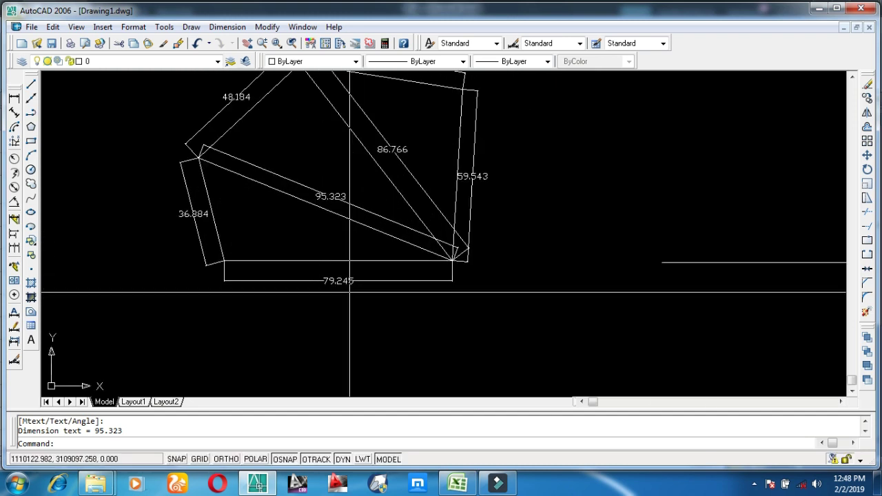
pyautogui.moveTo(505, 288)
pyautogui.mouseDown(button='middle')
pyautogui.moveTo(507, 318)
pyautogui.moveTo(522, 308)
pyautogui.mouseUp(button='middle')
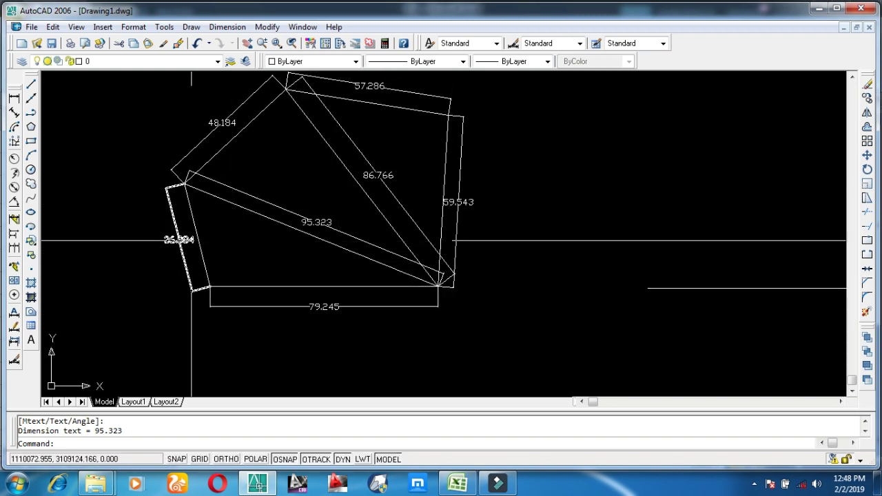
pyautogui.scroll(2, 172, 255)
pyautogui.scroll(2, 177, 257)
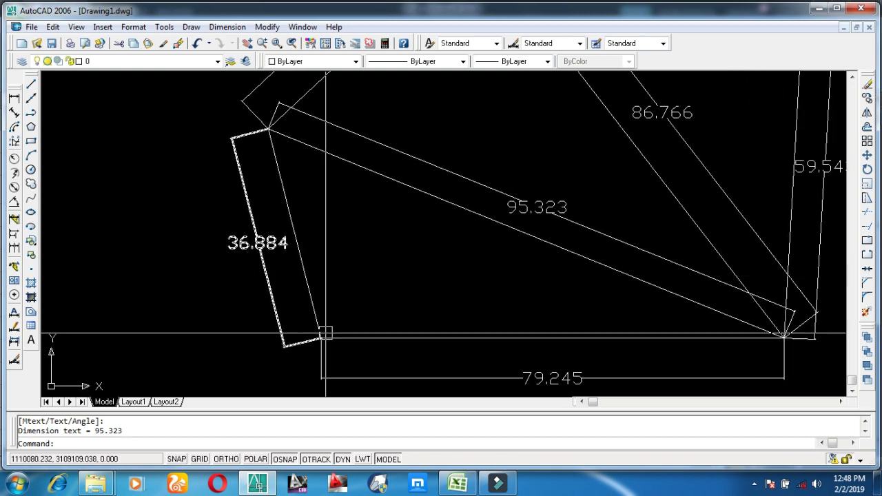
pyautogui.scroll(-3, 599, 248)
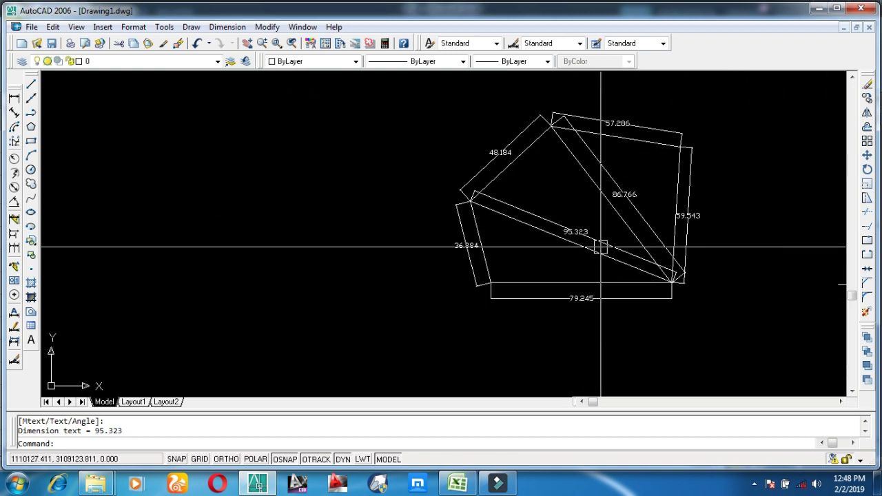
pyautogui.moveTo(600, 249); pyautogui.dragTo(232, 271, button='middle')
# Draw a circle of radius 36.884 centred on the baseline's left endpoint
pyautogui.write('c')
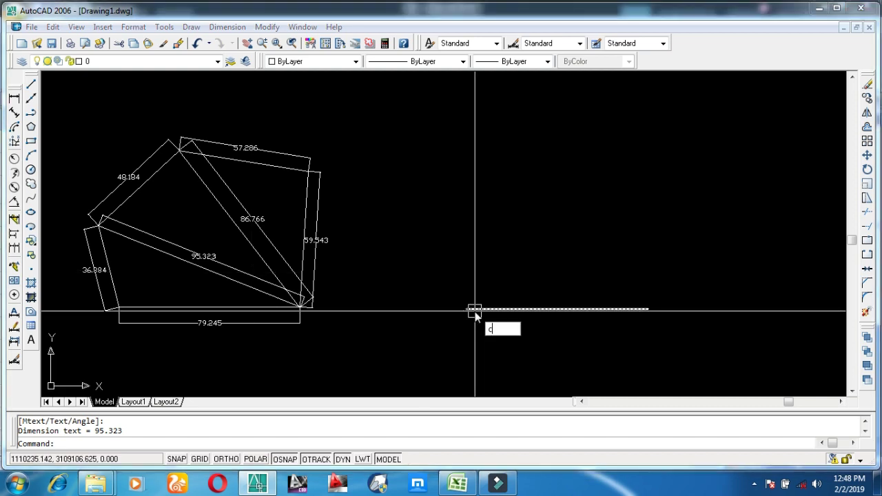
pyautogui.press('Return')
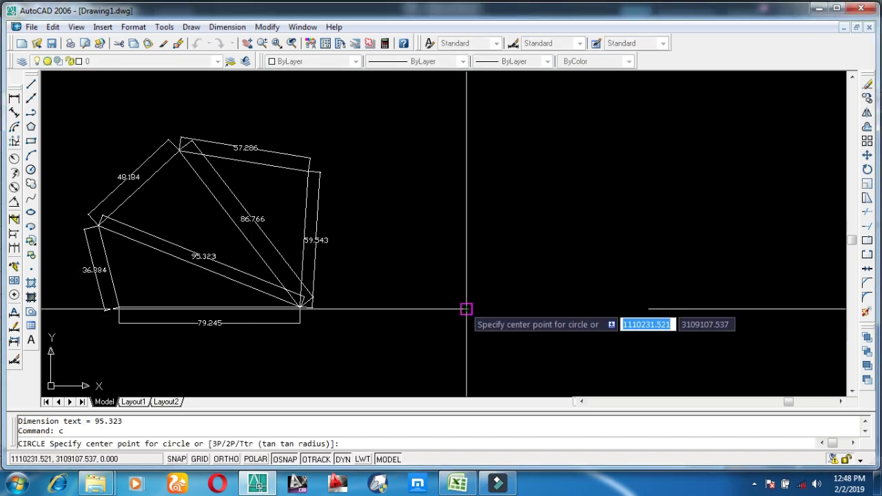
pyautogui.click(467, 309)
pyautogui.moveTo(465, 341); pyautogui.dragTo(478, 296, button='middle')
pyautogui.moveTo(417, 301); pyautogui.dragTo(457, 314, button='middle')
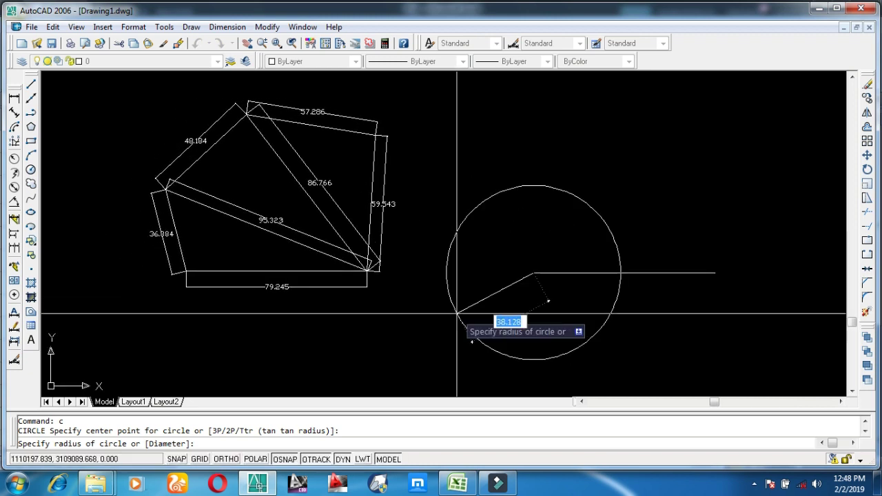
pyautogui.write('3')
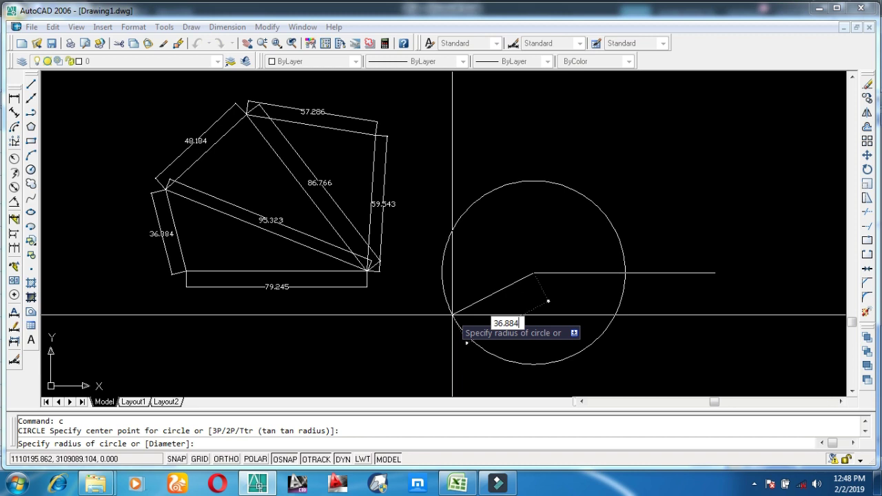
pyautogui.press('Return')
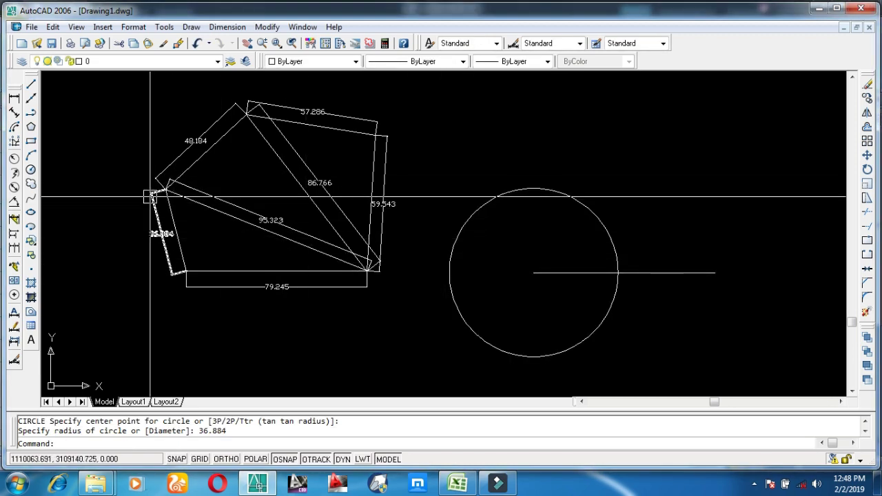
# Select the 95.323 diagonal on the survey polygon to check it
pyautogui.scroll(2, 268, 224)
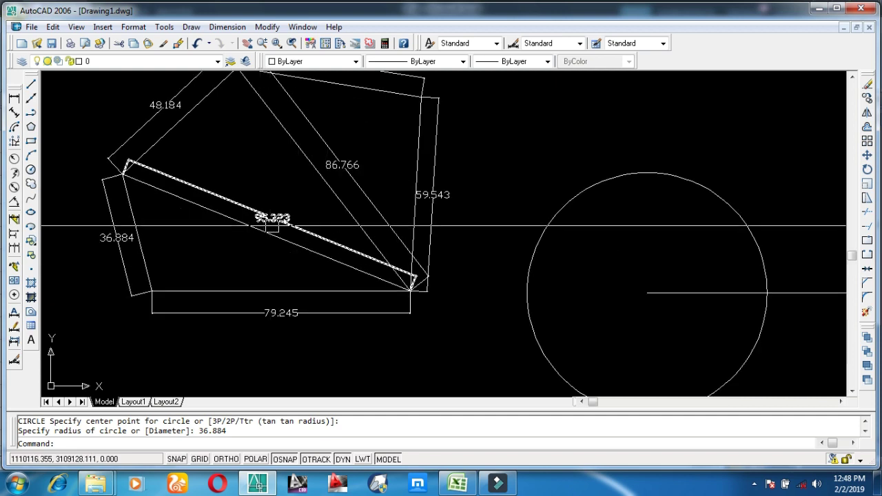
pyautogui.scroll(2, 268, 232)
pyautogui.scroll(1, 315, 239)
pyautogui.scroll(1, 276, 226)
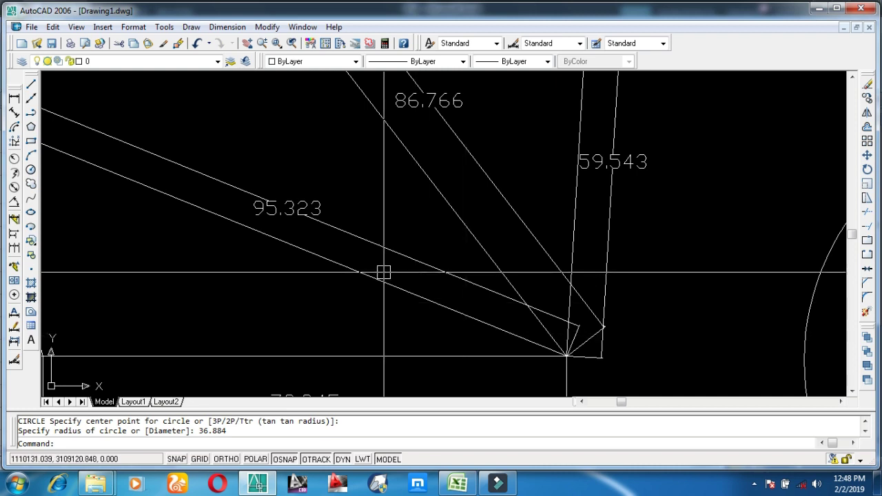
pyautogui.click(332, 227)
pyautogui.scroll(-2, 332, 232)
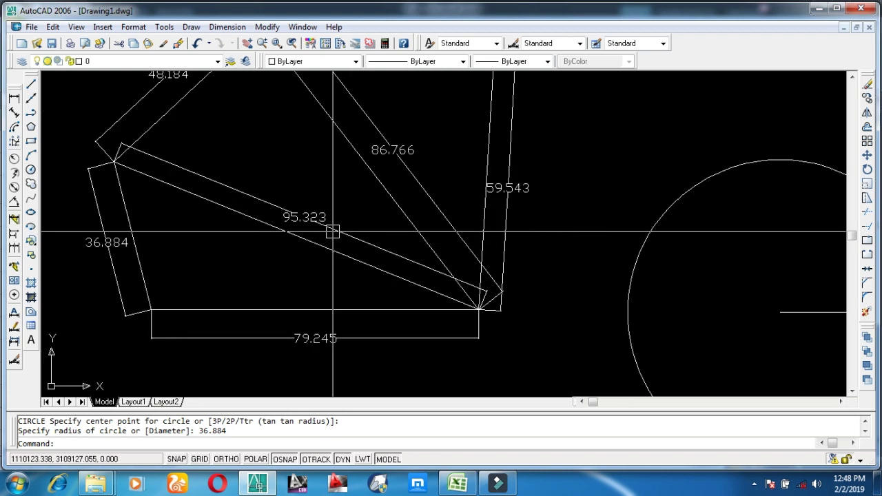
pyautogui.scroll(1, 342, 236)
pyautogui.scroll(-1, 556, 285)
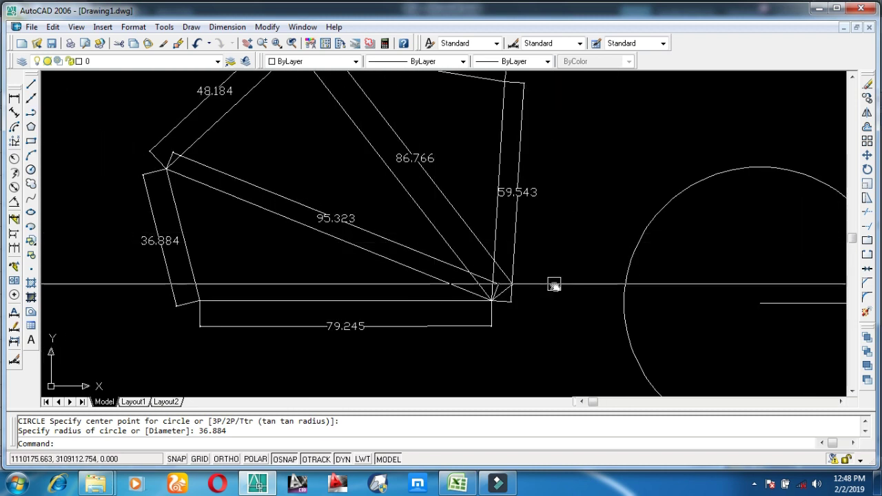
pyautogui.scroll(-1, 555, 285)
pyautogui.scroll(1, 549, 297)
pyautogui.scroll(-1, 549, 297)
# Draw a 95.323-radius circle centred on the baseline's right endpoint, crossing the 36.884 circle
pyautogui.scroll(1, 574, 315)
pyautogui.write('c')
pyautogui.press('Return')
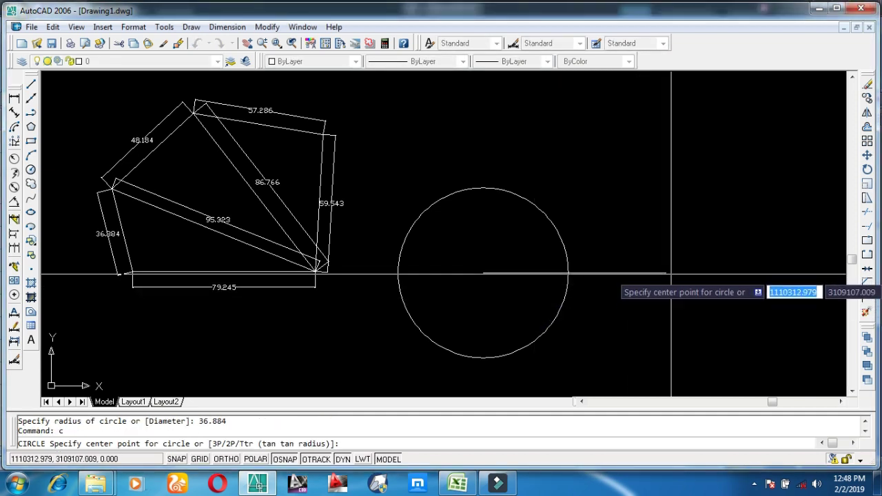
pyautogui.click(667, 273)
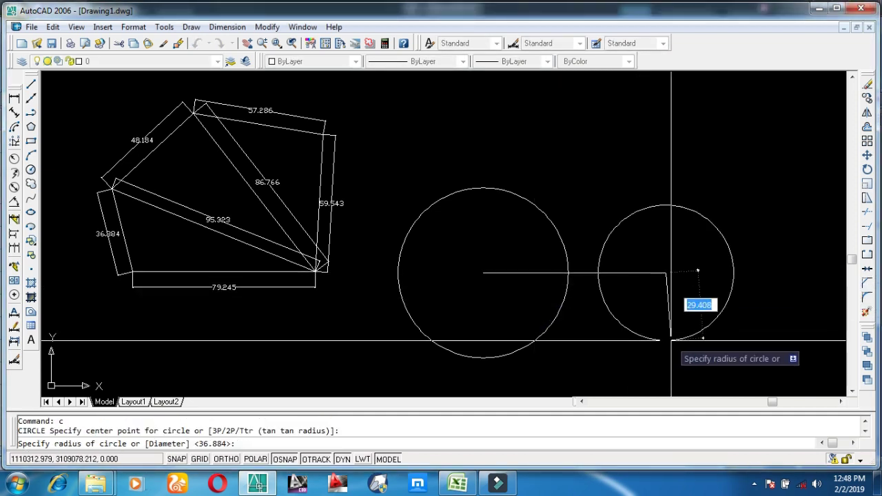
pyautogui.write('95.323')
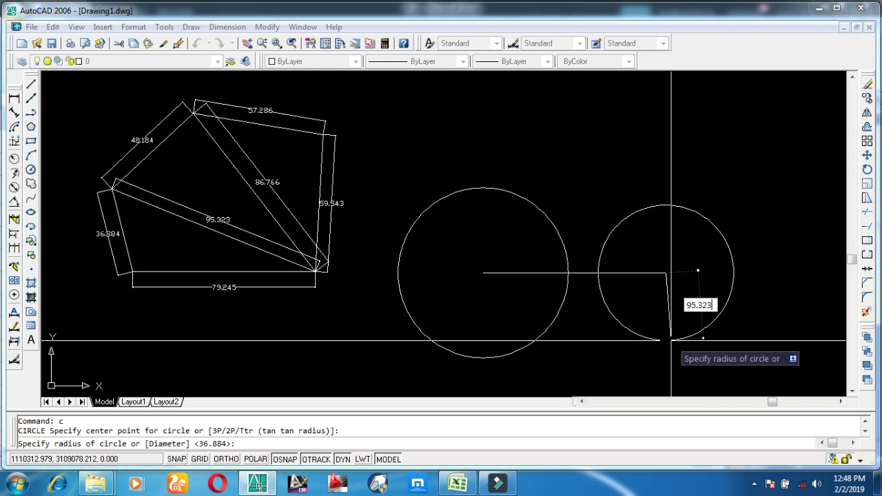
pyautogui.press('Return')
pyautogui.scroll(-2, 569, 256)
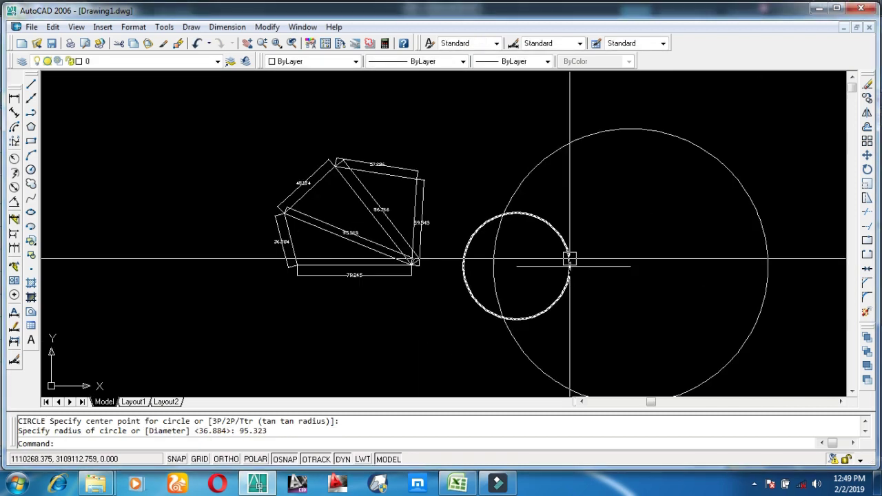
pyautogui.moveTo(537, 243); pyautogui.dragTo(496, 242, button='middle')
pyautogui.scroll(2, 409, 216)
pyautogui.moveTo(409, 217); pyautogui.dragTo(384, 170, button='middle')
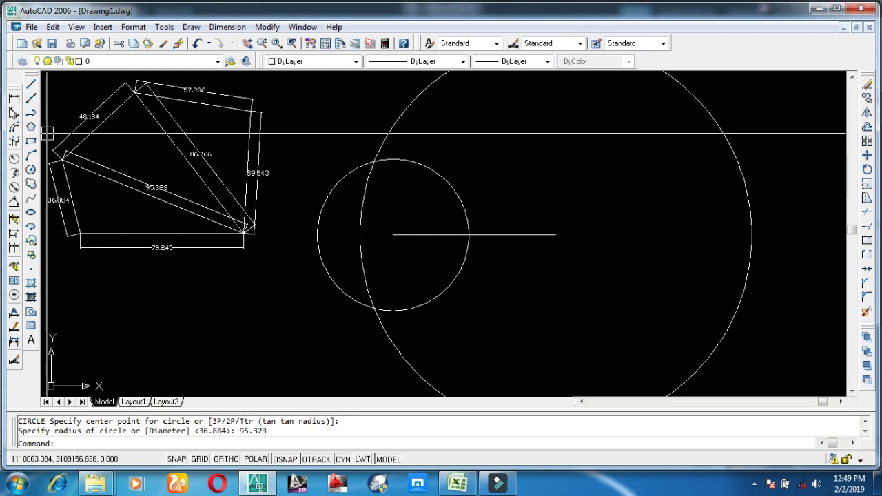
# Draw a line from the baseline's left end to the two circles' upper intersection
pyautogui.click(31, 85)
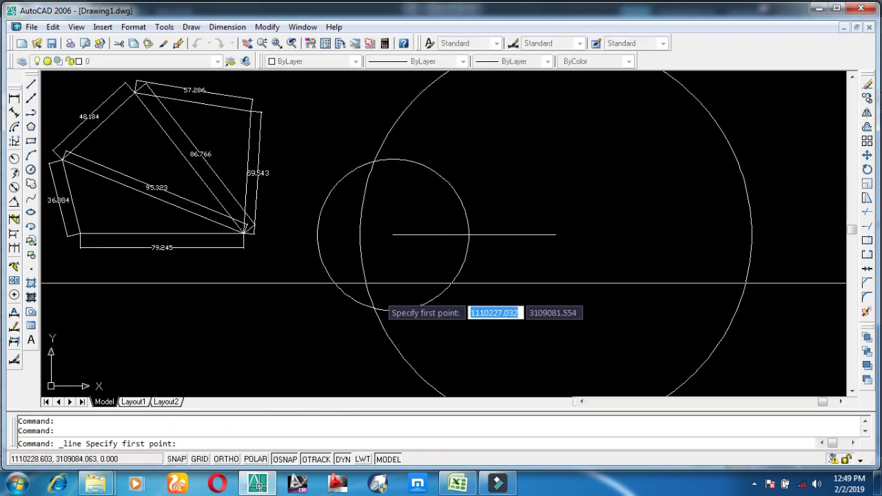
pyautogui.scroll(2, 393, 283)
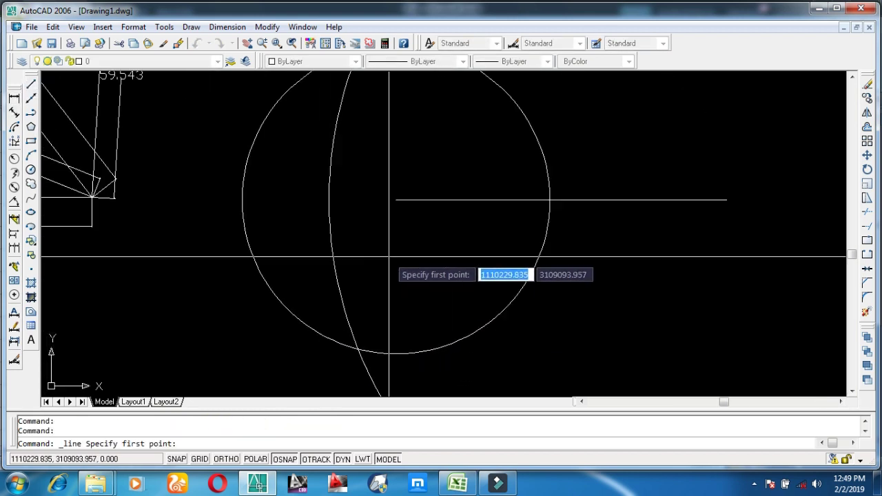
pyautogui.click(396, 200)
pyautogui.scroll(-2, 396, 200)
pyautogui.scroll(3, 371, 169)
pyautogui.click(371, 169)
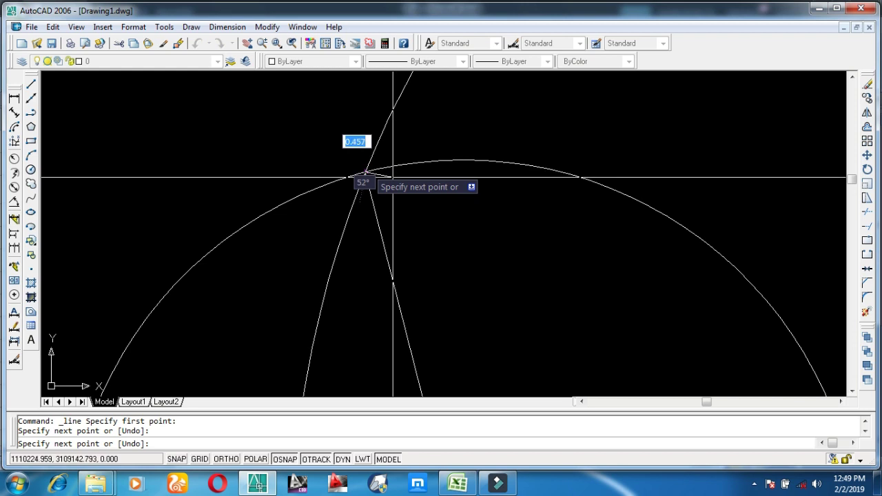
pyautogui.press('Return')
pyautogui.scroll(-2, 374, 228)
pyautogui.scroll(-3, 372, 257)
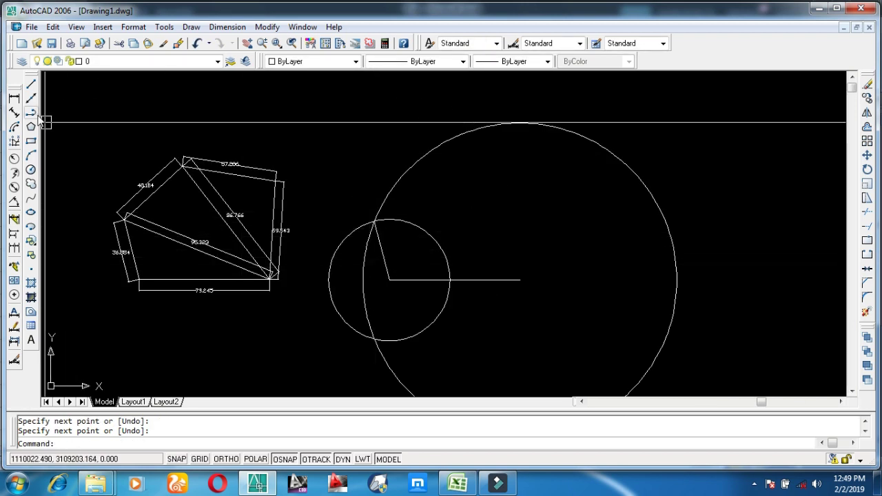
# Add a 36.884 aligned dimension beside the short slanted line
pyautogui.click(14, 112)
pyautogui.scroll(2, 378, 254)
pyautogui.press('Return')
pyautogui.click(379, 252)
pyautogui.click(390, 250)
pyautogui.scroll(3, 390, 252)
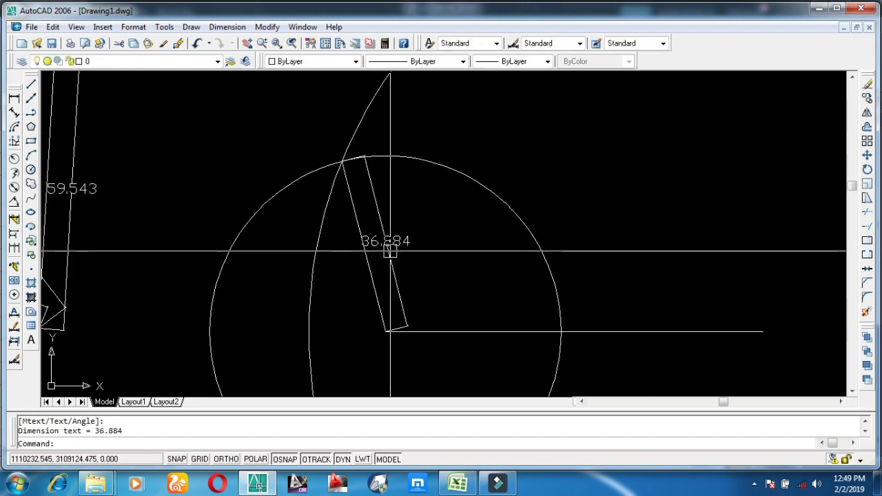
pyautogui.scroll(-2, 357, 280)
pyautogui.scroll(2, 135, 264)
pyautogui.scroll(1, 135, 264)
pyautogui.scroll(-3, 135, 264)
pyautogui.scroll(1, 346, 288)
pyautogui.scroll(3, 345, 241)
# Erase the 36.884 dimension, the large construction circle and the leftover arc
pyautogui.scroll(2, 344, 247)
pyautogui.click(344, 249)
pyautogui.press('Delete')
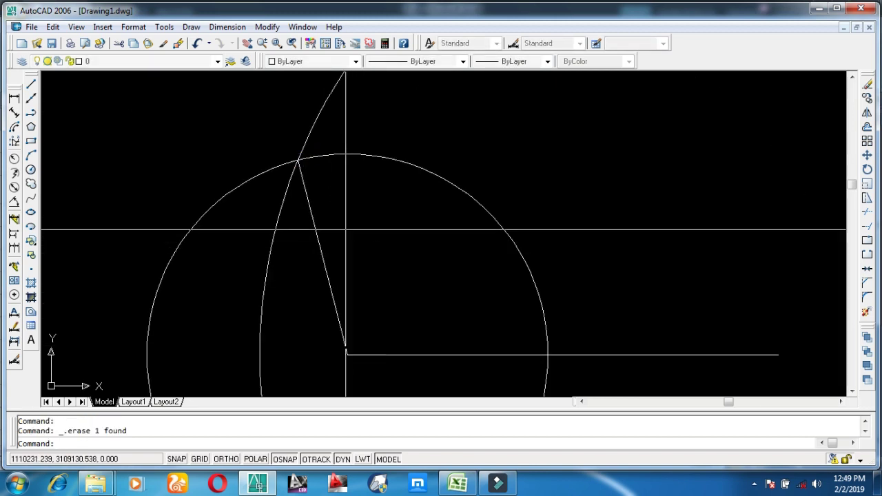
pyautogui.click(374, 153)
pyautogui.press('Delete')
pyautogui.click(321, 110)
pyautogui.press('Delete')
pyautogui.scroll(-3, 404, 203)
pyautogui.moveTo(368, 246); pyautogui.dragTo(468, 282, button='middle')
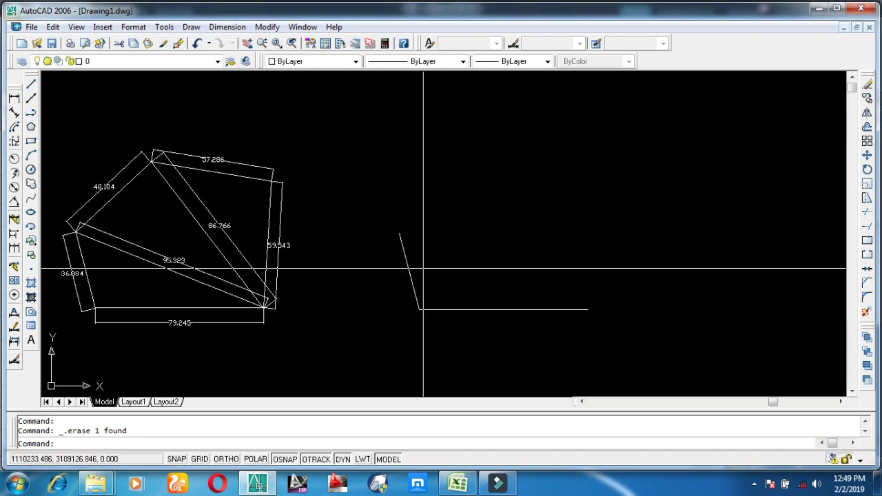
pyautogui.scroll(2, 103, 187)
pyautogui.scroll(3, 103, 187)
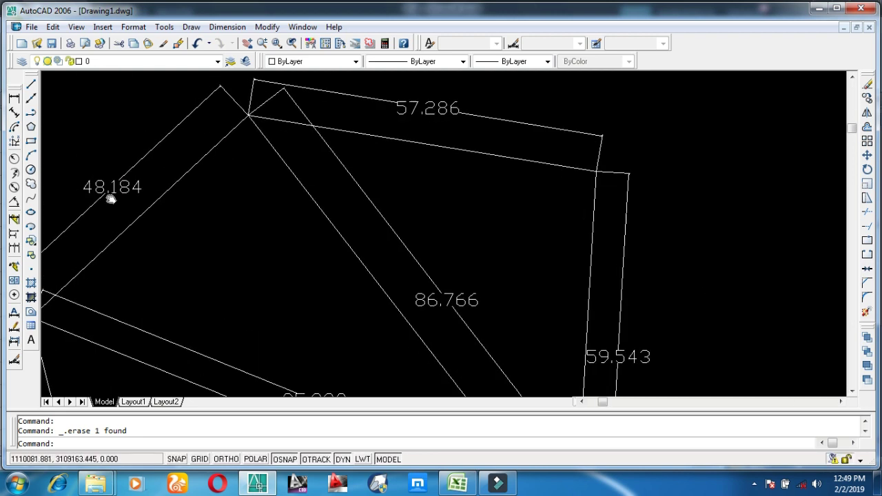
pyautogui.moveTo(112, 197); pyautogui.dragTo(195, 170, button='middle')
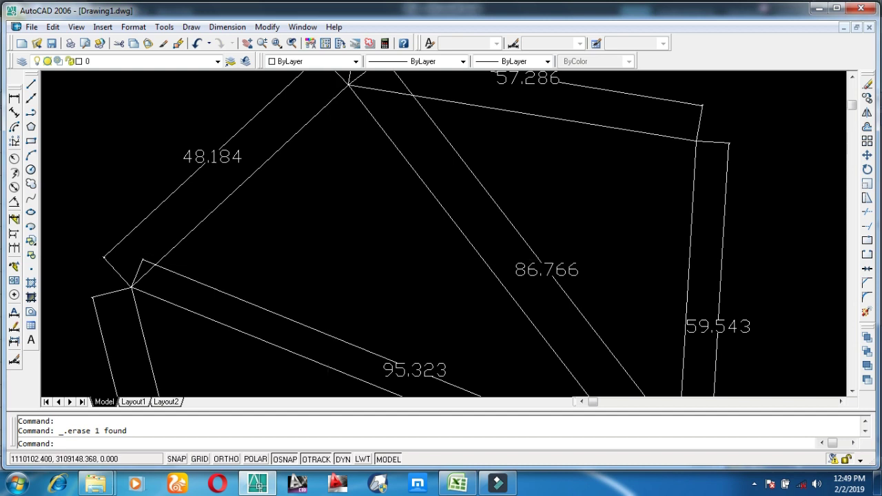
pyautogui.scroll(-5, 332, 262)
# Draw a 48.184-radius circle centred on the slanted line's upper endpoint
pyautogui.write('c')
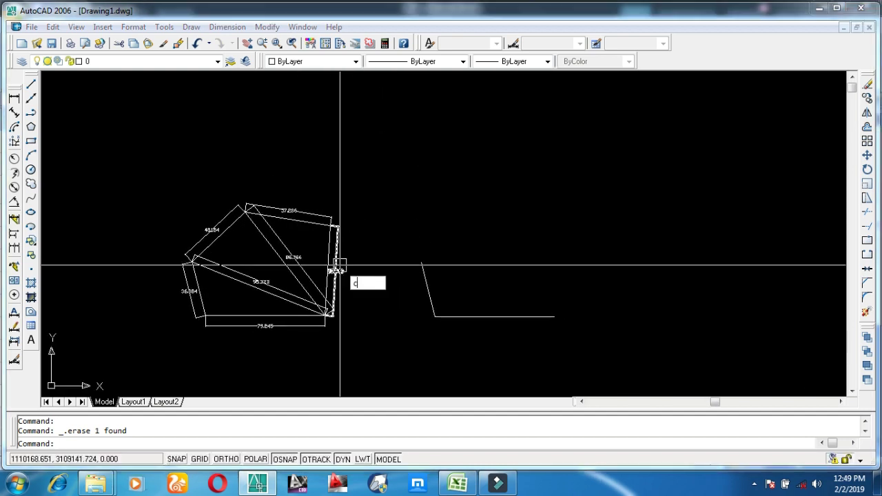
pyautogui.press('Return')
pyautogui.scroll(5, 344, 262)
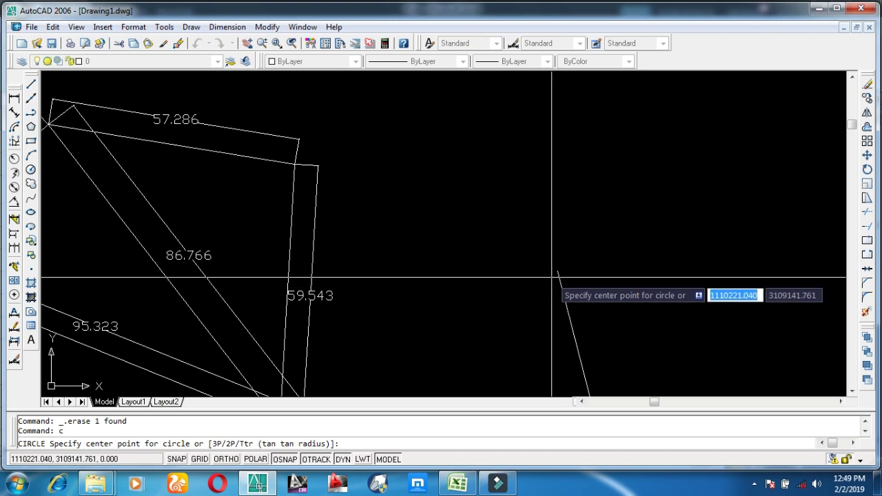
pyautogui.click(557, 271)
pyautogui.scroll(-3, 557, 271)
pyautogui.moveTo(547, 275); pyautogui.dragTo(449, 301, button='middle')
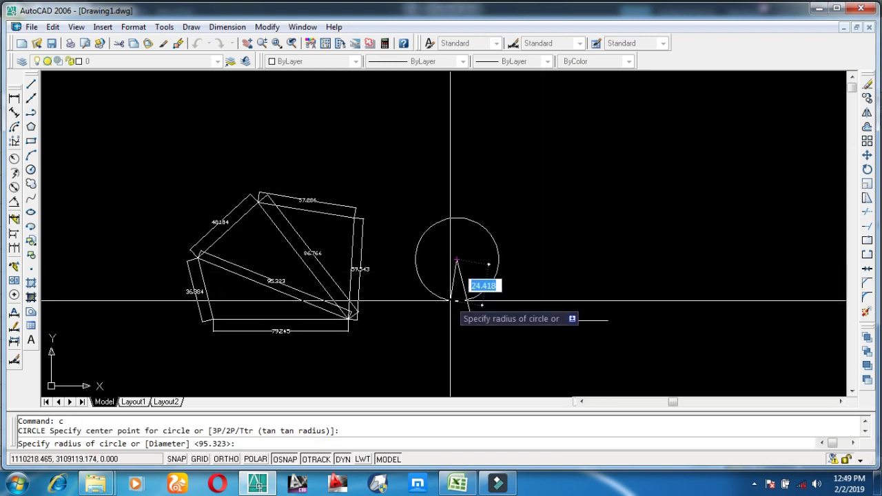
pyautogui.scroll(5, 204, 238)
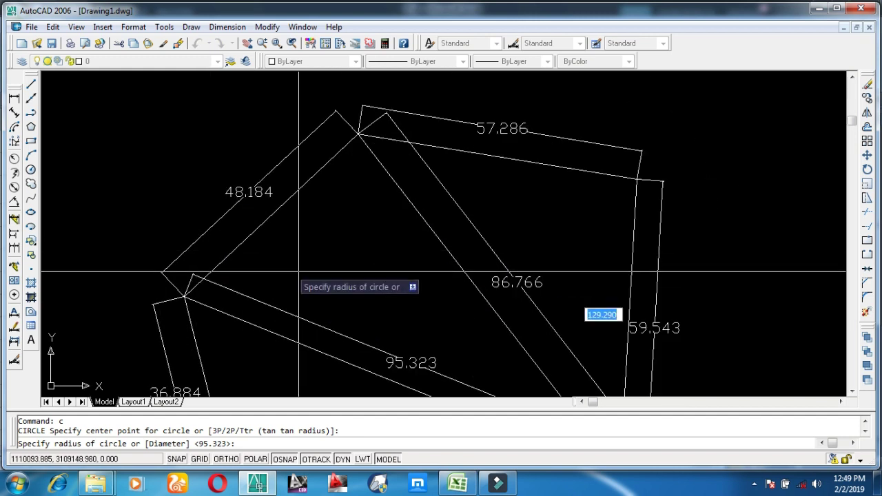
pyautogui.scroll(-4, 379, 269)
pyautogui.moveTo(436, 287); pyautogui.dragTo(275, 293, button='middle')
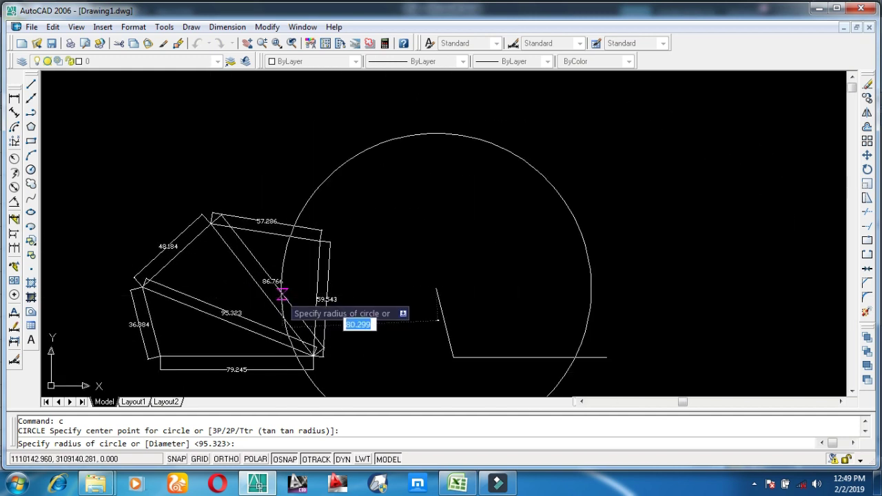
pyautogui.write('48.184')
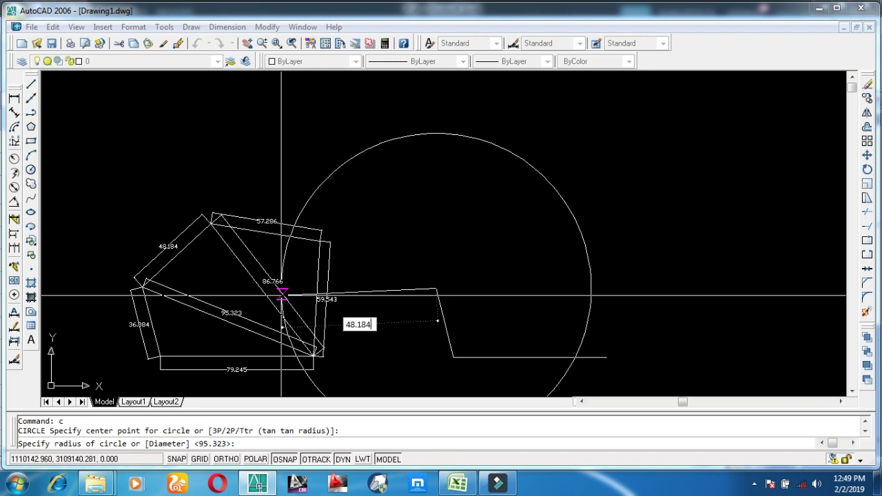
pyautogui.press('Return')
# Frame the polygon and the new 48.184 circle together in the view
pyautogui.scroll(-2, 382, 283)
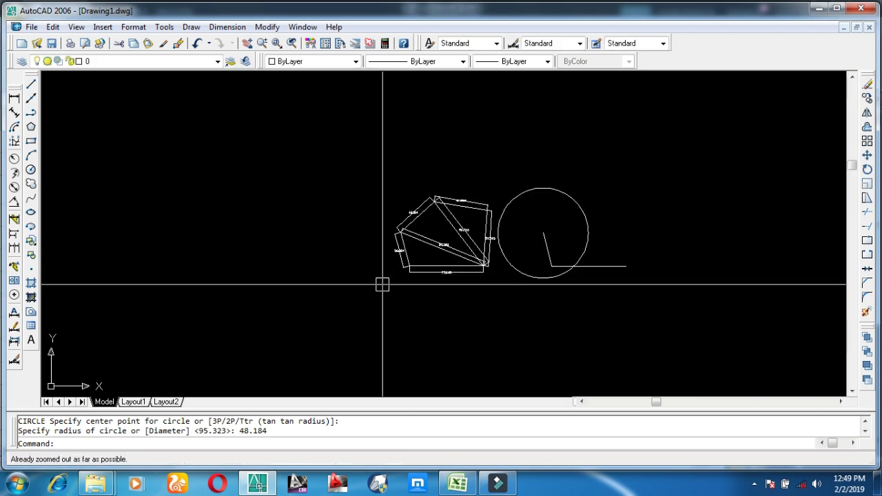
pyautogui.scroll(1, 412, 267)
pyautogui.scroll(3, 471, 304)
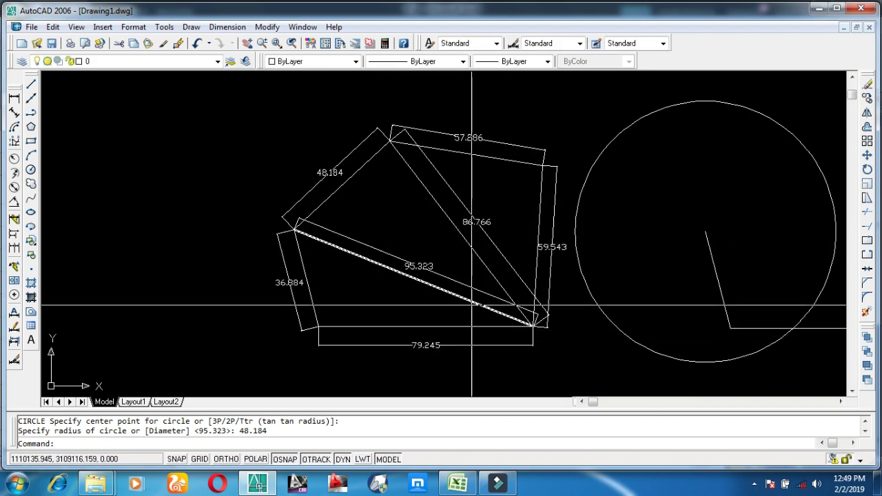
pyautogui.moveTo(458, 253); pyautogui.dragTo(411, 269, button='middle')
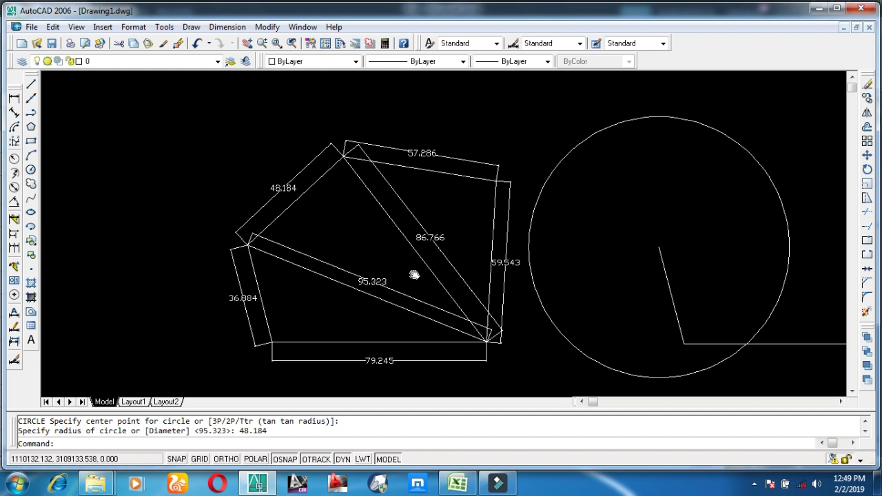
pyautogui.scroll(2, 414, 243)
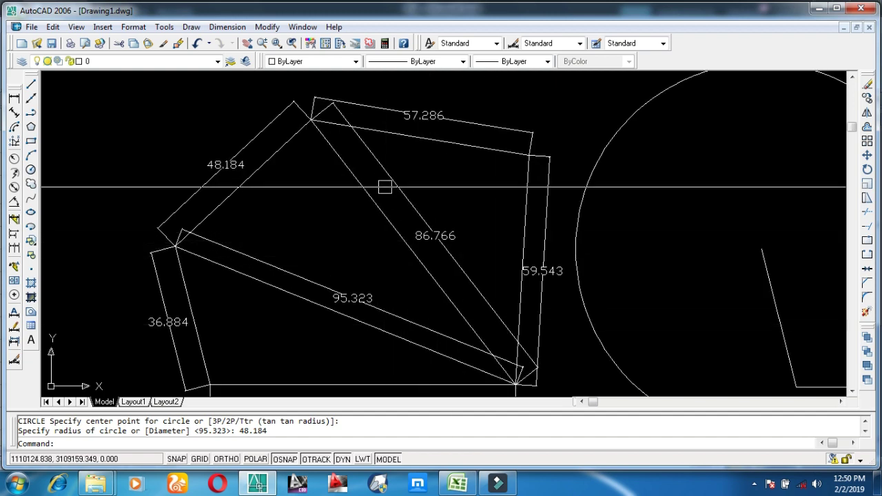
pyautogui.scroll(-3, 386, 197)
pyautogui.scroll(2, 367, 270)
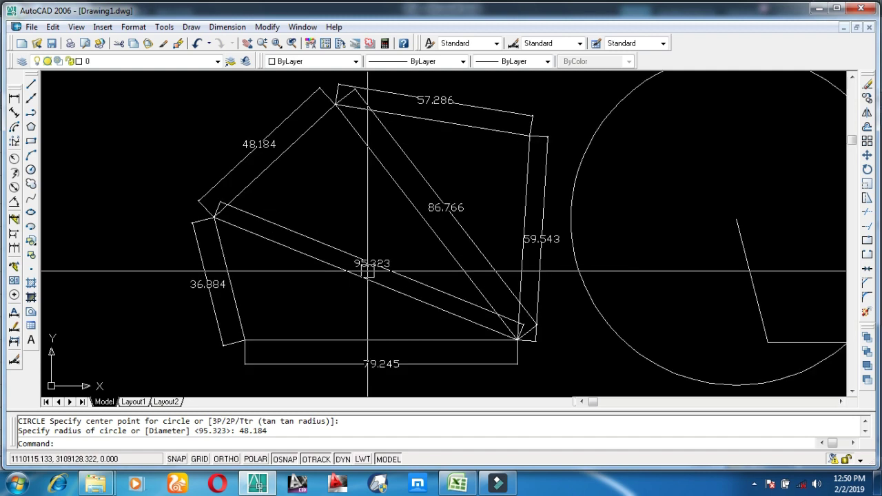
pyautogui.scroll(-4, 368, 271)
pyautogui.moveTo(407, 272); pyautogui.dragTo(315, 255, button='middle')
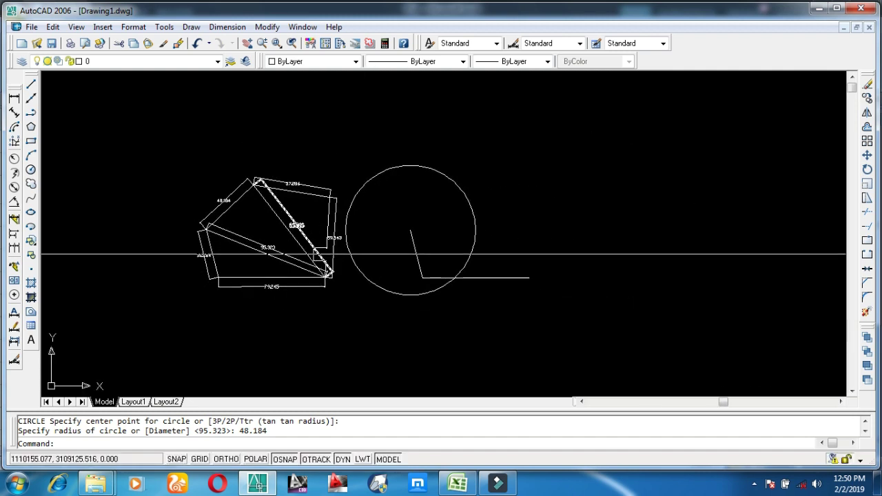
# Draw an 86.766-radius circle centred on the horizontal line's right endpoint
pyautogui.scroll(4, 517, 273)
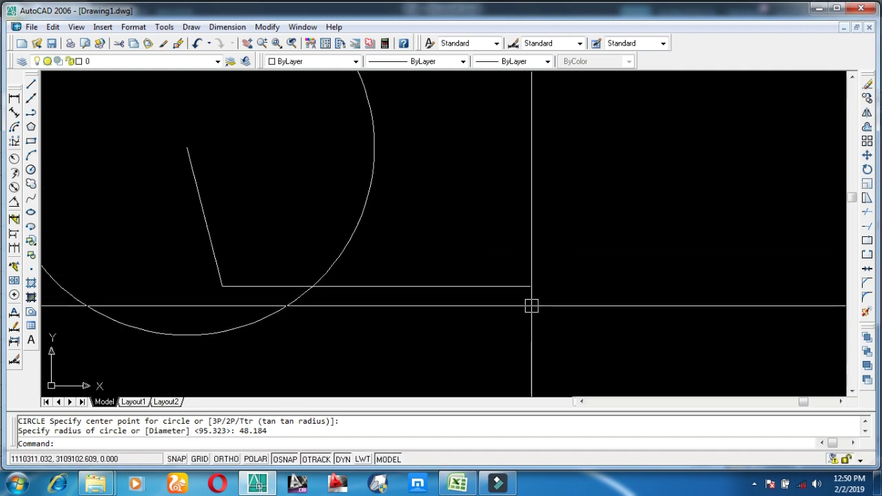
pyautogui.press('Return')
pyautogui.click(530, 286)
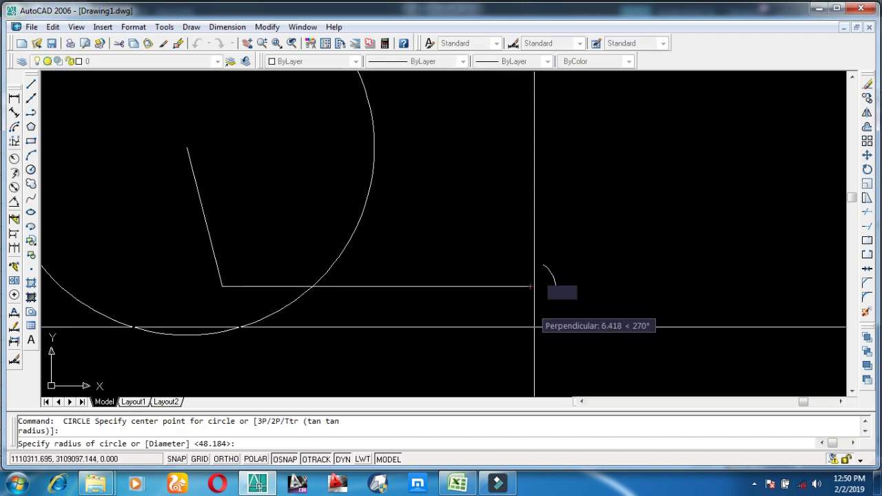
pyautogui.scroll(-3, 517, 335)
pyautogui.scroll(1, 446, 270)
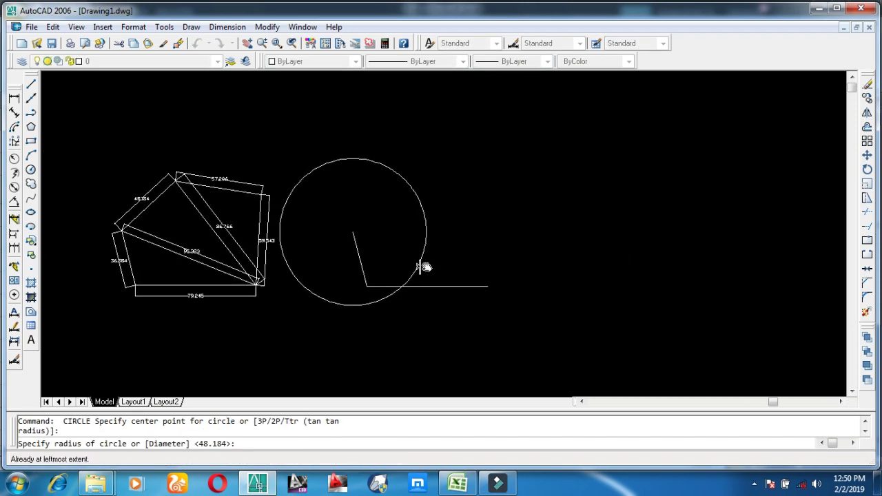
pyautogui.scroll(2, 216, 234)
pyautogui.scroll(2, 221, 237)
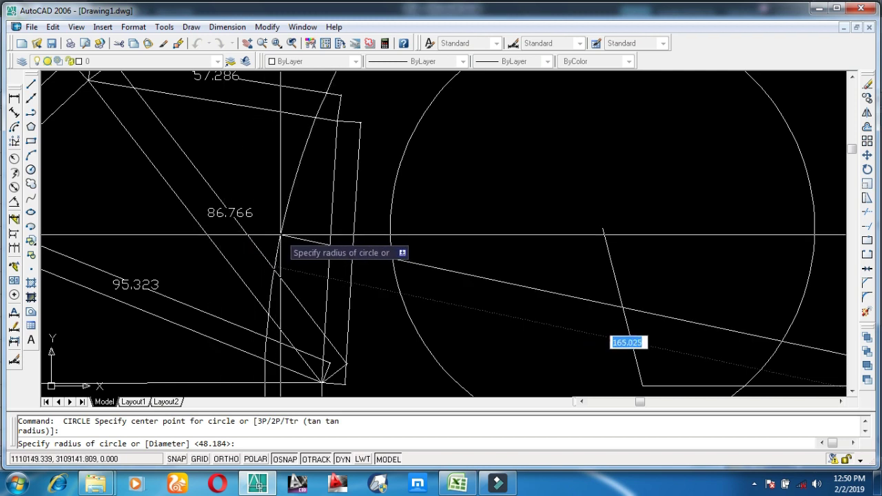
pyautogui.scroll(-5, 451, 261)
pyautogui.moveTo(452, 261); pyautogui.dragTo(308, 216, button='middle')
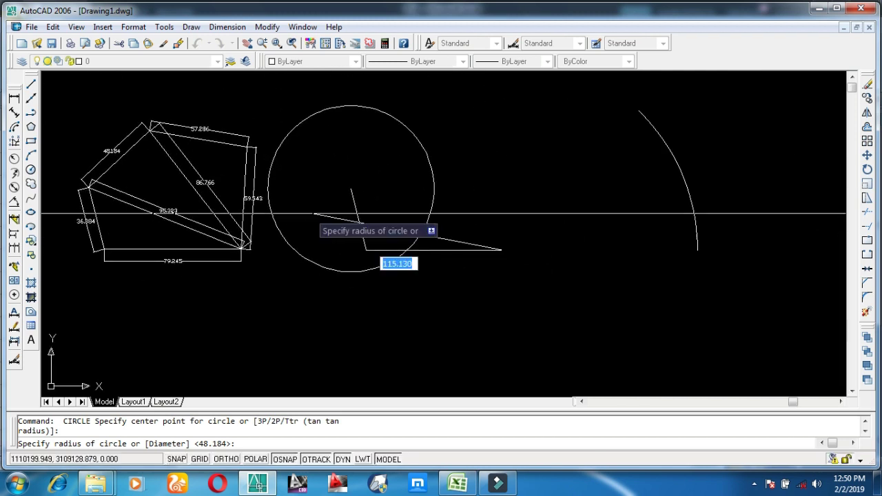
pyautogui.write('86.766')
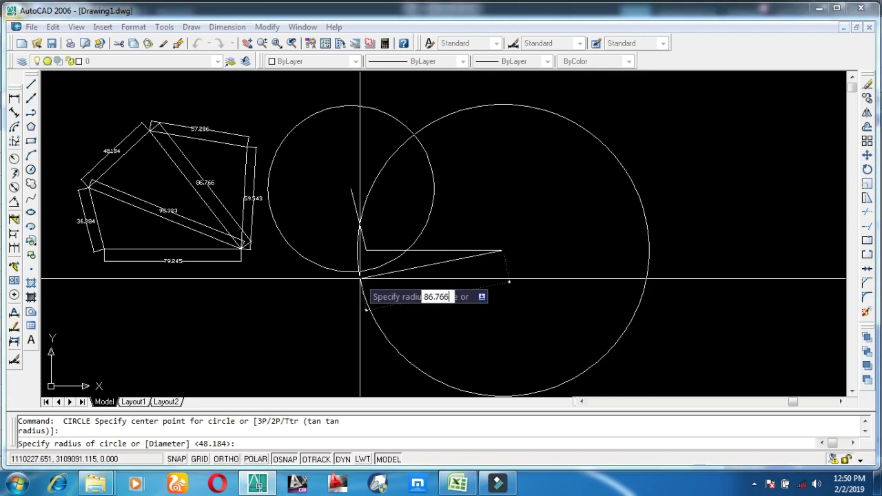
pyautogui.press('Return')
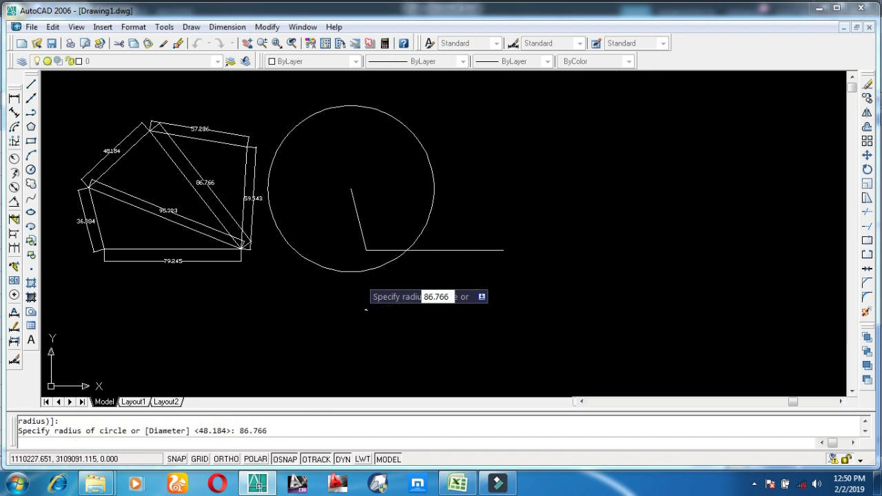
# Draw a line from the slanted line's upper end to the two circles' intersection
pyautogui.click(30, 83)
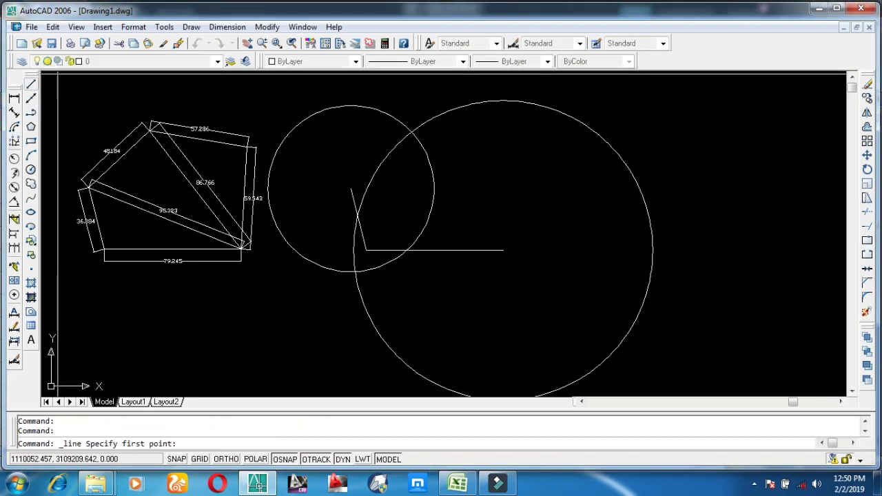
pyautogui.scroll(3, 353, 220)
pyautogui.scroll(3, 356, 179)
pyautogui.click(356, 171)
pyautogui.scroll(-3, 351, 200)
pyautogui.scroll(2, 350, 207)
pyautogui.scroll(3, 372, 199)
pyautogui.scroll(2, 358, 200)
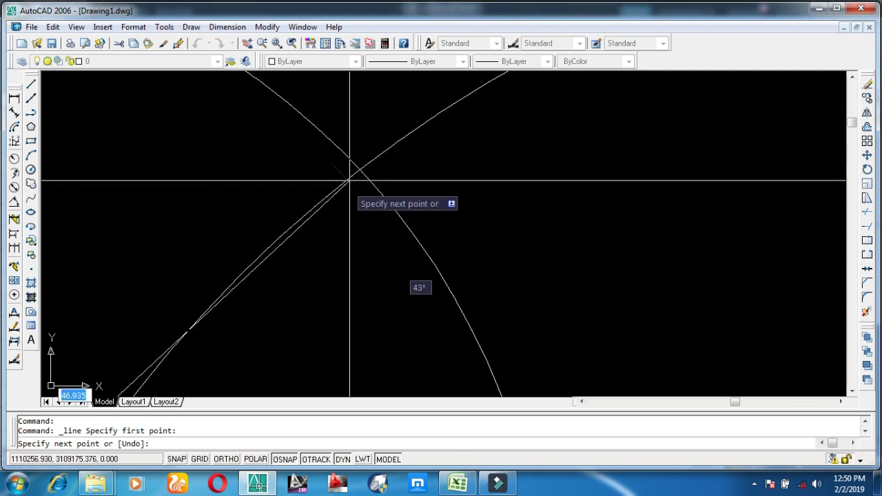
pyautogui.click(359, 169)
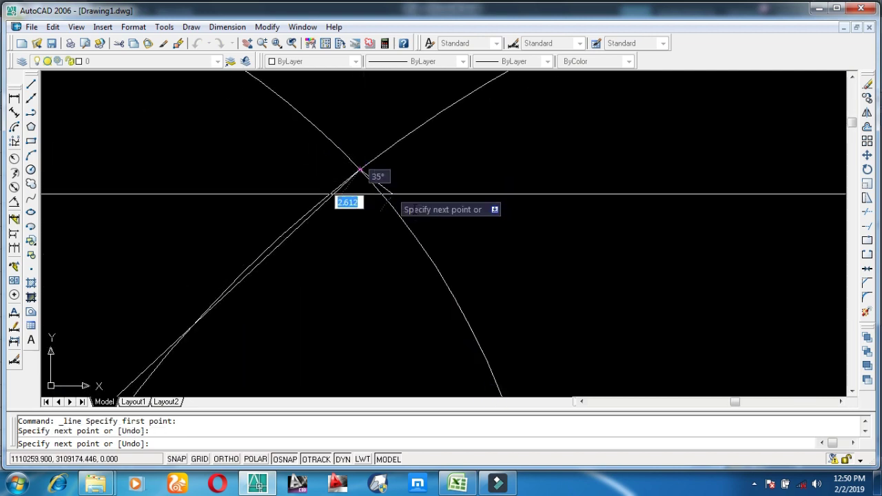
pyautogui.press('Return')
pyautogui.scroll(-3, 386, 200)
# Erase the 48.184 and 86.766 construction circles
pyautogui.click(412, 204)
pyautogui.click(427, 184)
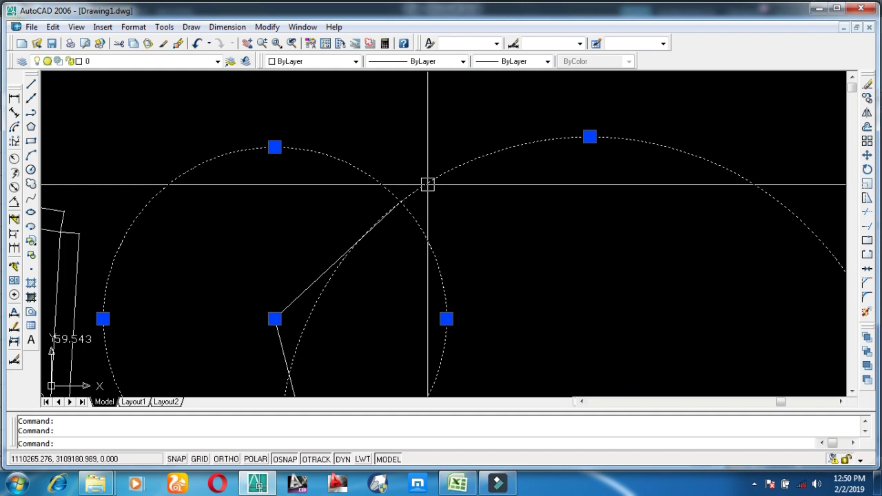
pyautogui.press('Delete')
pyautogui.scroll(-3, 427, 184)
pyautogui.moveTo(443, 226)
pyautogui.mouseDown(button='middle')
pyautogui.moveTo(362, 199)
pyautogui.moveTo(491, 189)
pyautogui.mouseUp(button='middle')
# Add a 48.184 aligned dimension beside the new line
pyautogui.click(13, 112)
pyautogui.press('Return')
pyautogui.click(448, 201)
pyautogui.click(431, 187)
pyautogui.scroll(3, 431, 188)
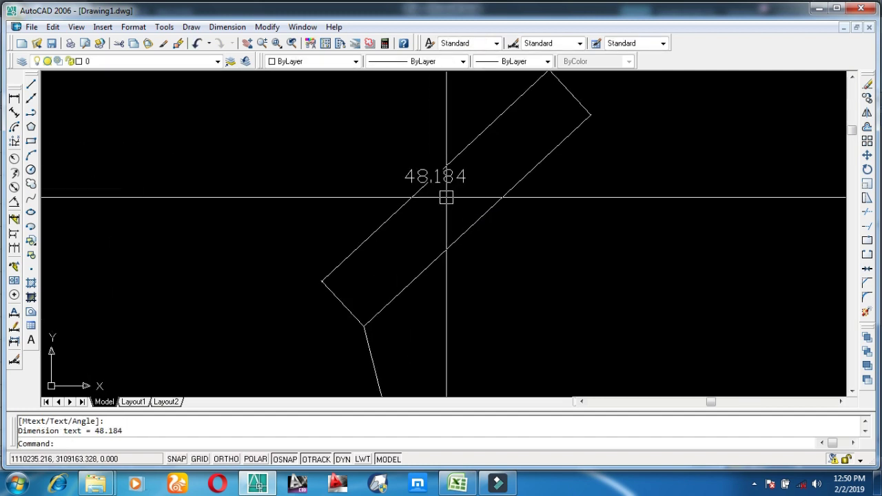
pyautogui.scroll(-2, 406, 234)
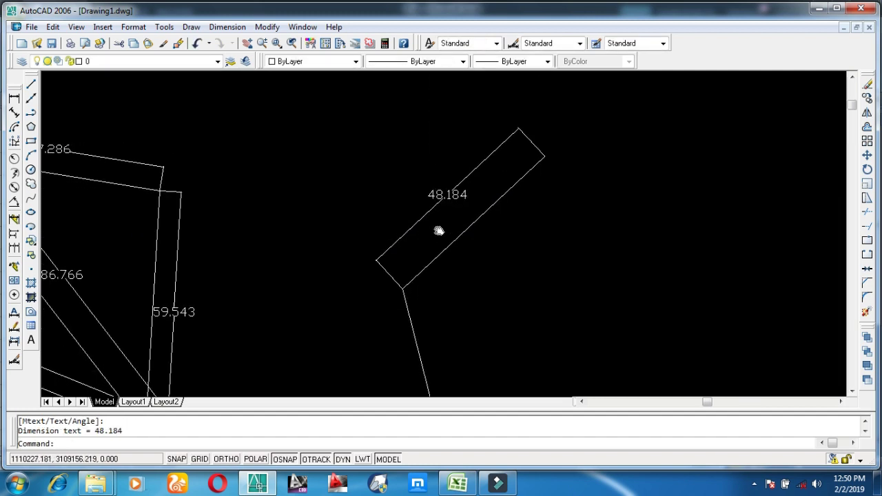
pyautogui.moveTo(405, 234); pyautogui.dragTo(539, 200, button='middle')
pyautogui.scroll(-2, 401, 220)
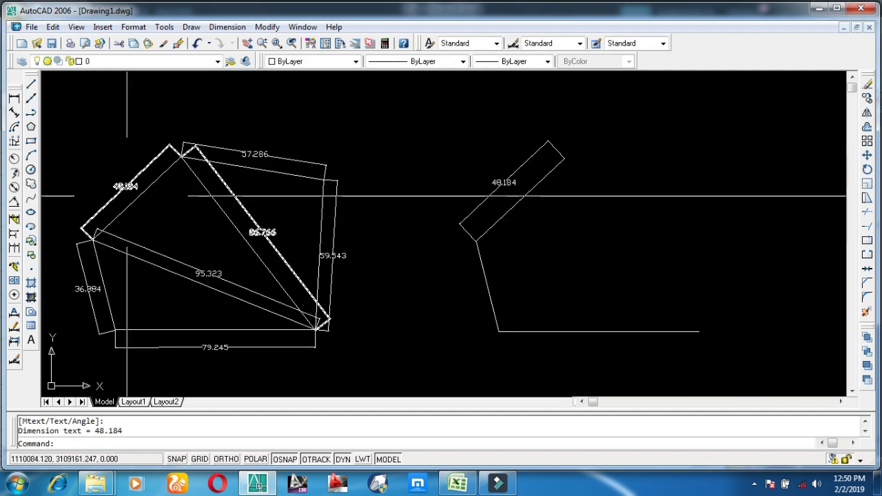
pyautogui.scroll(2, 122, 198)
pyautogui.scroll(1, 122, 198)
pyautogui.scroll(-4, 394, 222)
pyautogui.scroll(-1, 413, 227)
# Erase the 48.184 dimension again
pyautogui.click(454, 183)
pyautogui.scroll(4, 457, 183)
pyautogui.press('Delete')
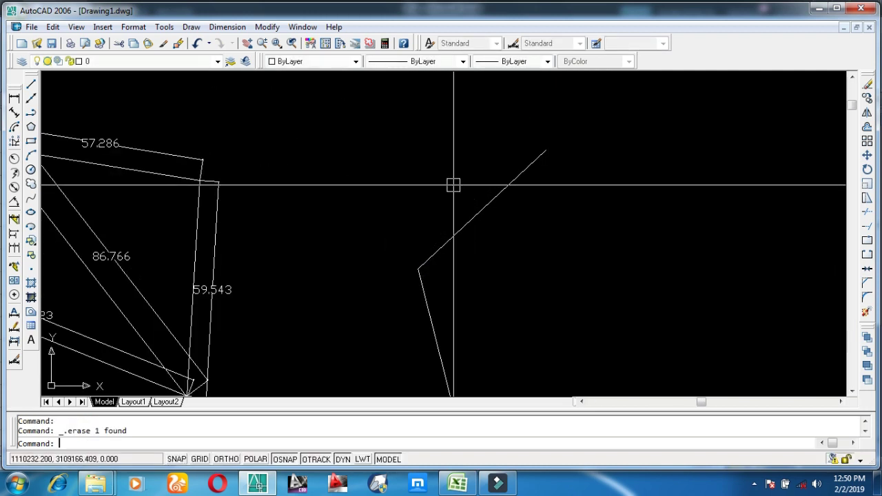
pyautogui.scroll(-4, 454, 184)
pyautogui.scroll(2, 235, 167)
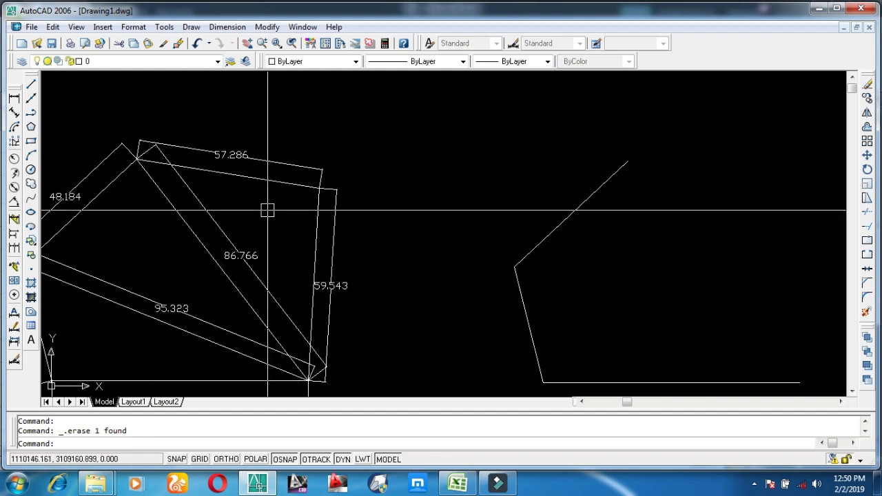
# Draw a circle of radius 57.286 centred on the upper slanted line's open end
pyautogui.write('c')
pyautogui.press('Return')
pyautogui.scroll(-5, 458, 211)
pyautogui.scroll(1, 416, 202)
pyautogui.scroll(1, 503, 187)
pyautogui.scroll(3, 467, 161)
pyautogui.scroll(2, 440, 137)
pyautogui.click(440, 137)
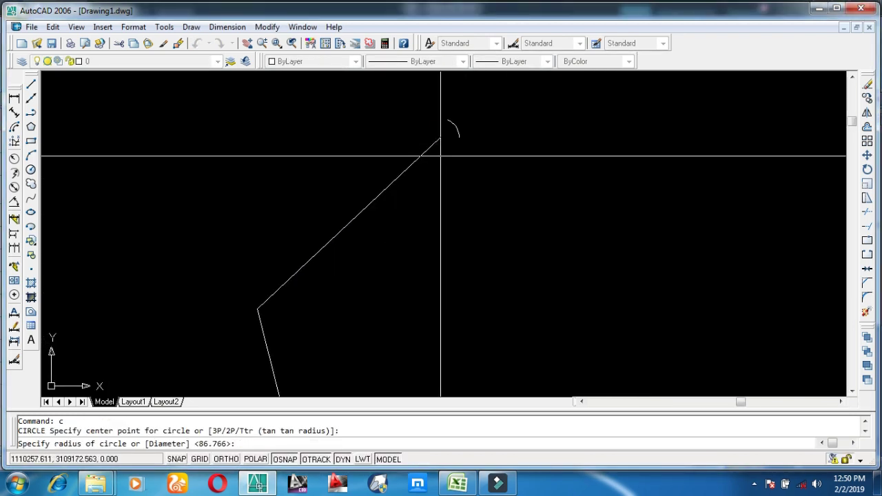
pyautogui.scroll(-3, 456, 228)
pyautogui.scroll(-2, 460, 234)
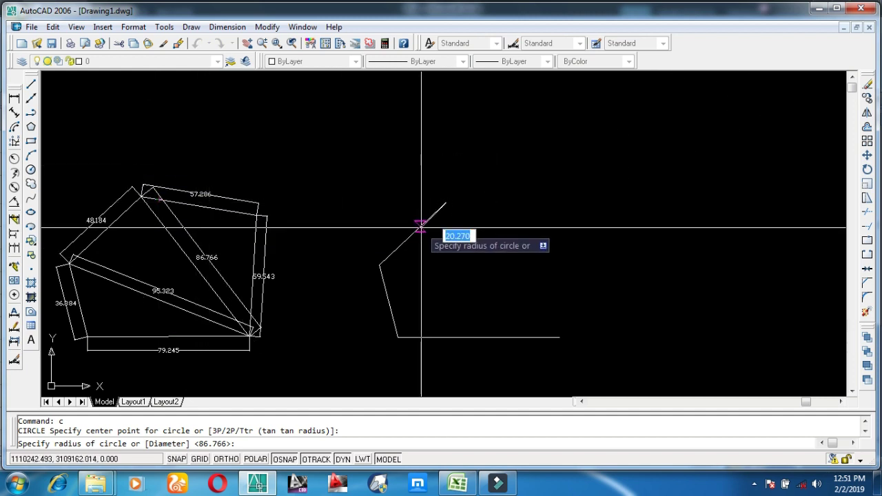
pyautogui.write('57.')
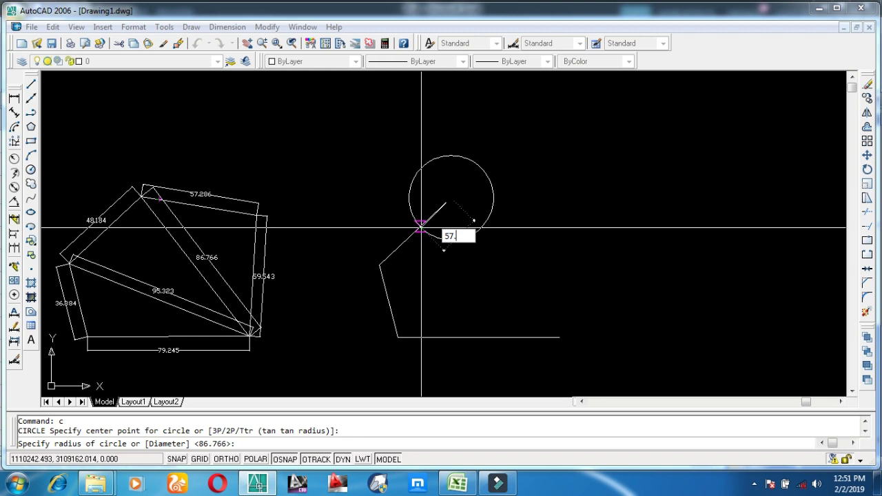
pyautogui.press('Return')
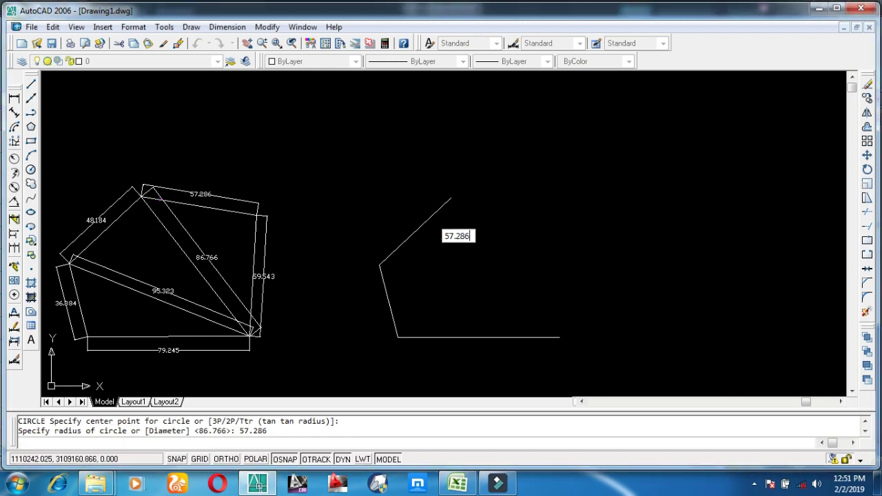
# Pan the view to bring both figures and the new circle into view
pyautogui.scroll(-1, 422, 276)
pyautogui.moveTo(296, 288); pyautogui.dragTo(374, 219, button='middle')
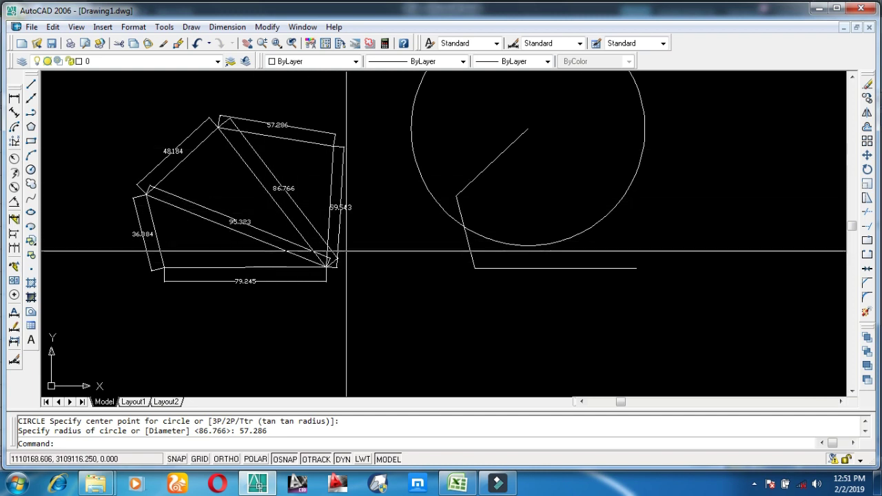
pyautogui.scroll(2, 341, 207)
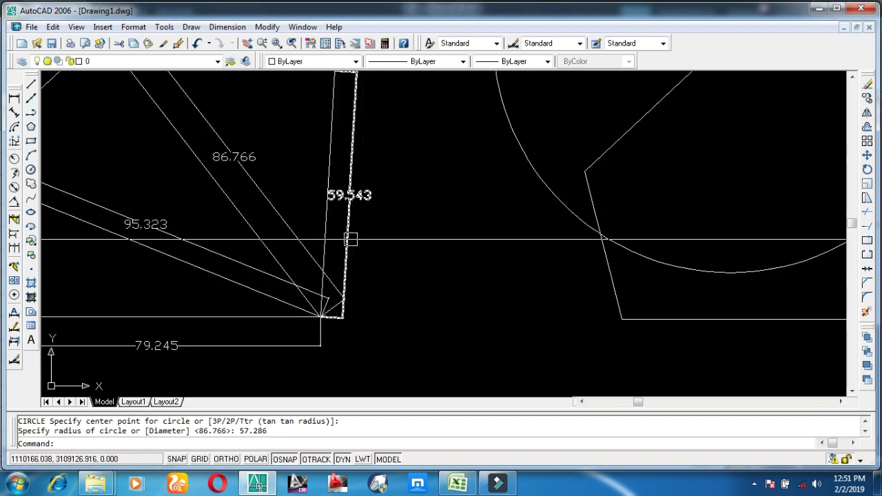
pyautogui.scroll(-2, 346, 253)
pyautogui.moveTo(366, 181); pyautogui.dragTo(331, 246, button='middle')
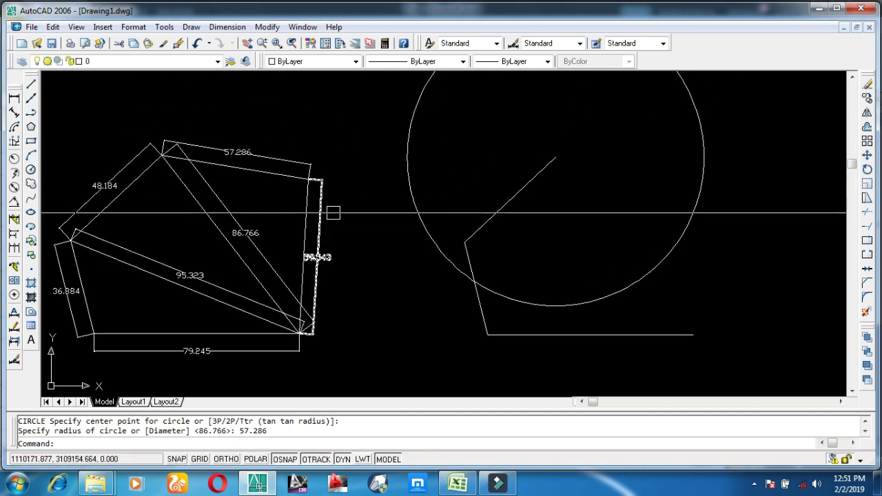
pyautogui.moveTo(375, 273); pyautogui.dragTo(328, 265, button='middle')
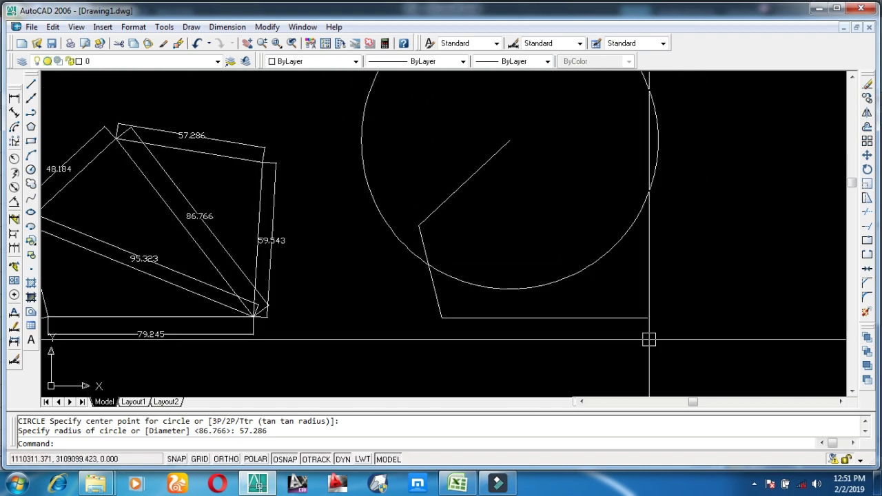
# Draw a 59.543-radius circle centred on the bottom line's right end, crossing the first circle
pyautogui.press('Return')
pyautogui.click(647, 317)
pyautogui.scroll(-2, 647, 318)
pyautogui.moveTo(654, 345); pyautogui.dragTo(590, 295, button='middle')
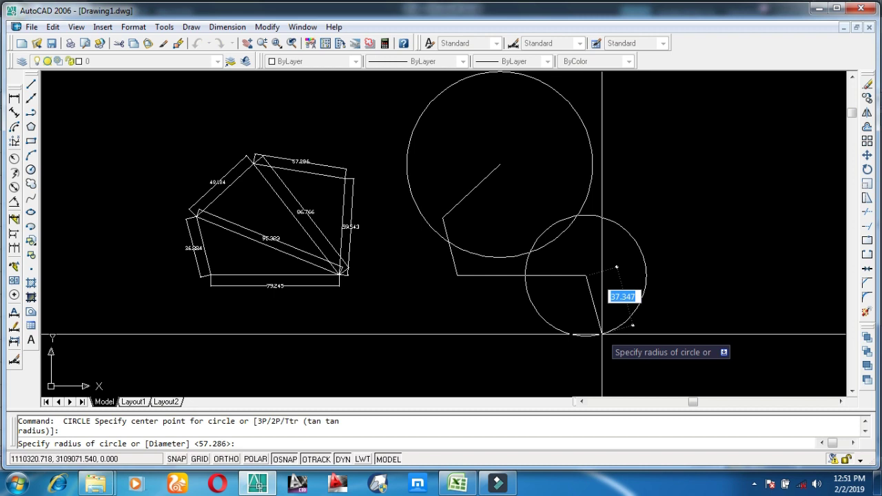
pyautogui.write('59.543')
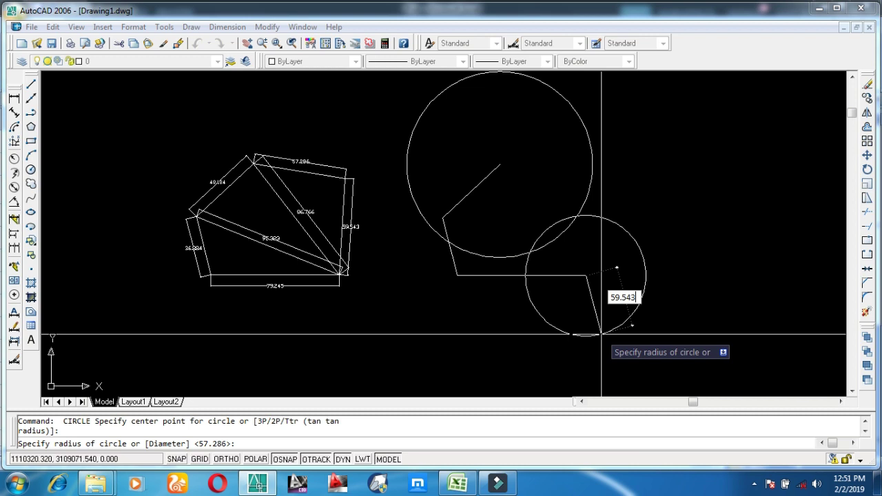
pyautogui.press('Return')
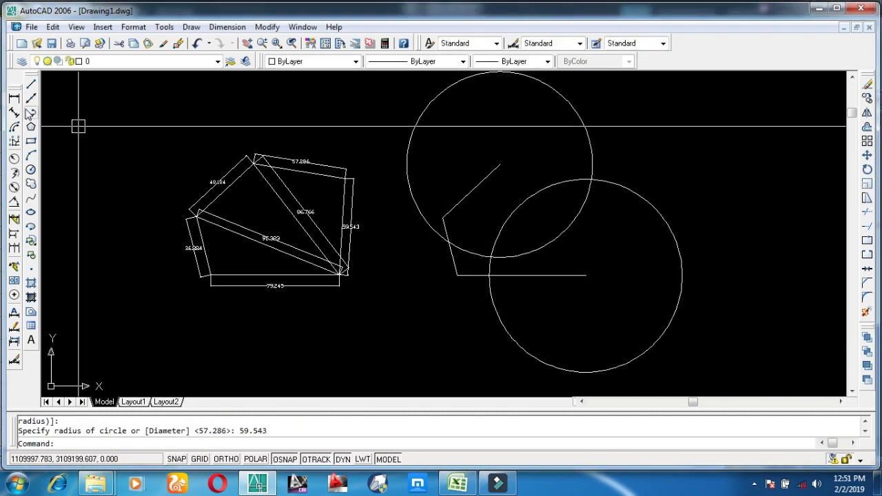
# Draw two lines from the bottom line's right end through the circles' intersection to the upper line's end
pyautogui.click(31, 85)
pyautogui.scroll(3, 572, 270)
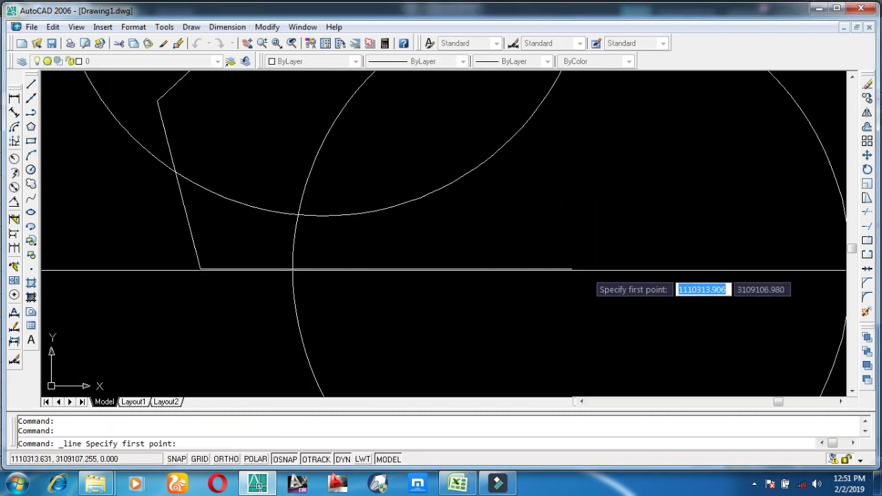
pyautogui.click(571, 269)
pyautogui.scroll(-3, 527, 296)
pyautogui.scroll(3, 586, 130)
pyautogui.scroll(2, 591, 101)
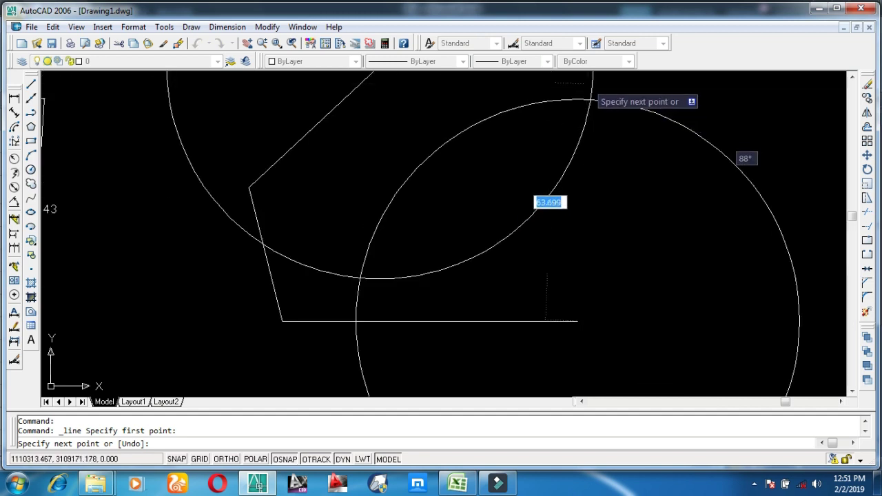
pyautogui.click(589, 99)
pyautogui.scroll(-3, 566, 197)
pyautogui.scroll(2, 571, 216)
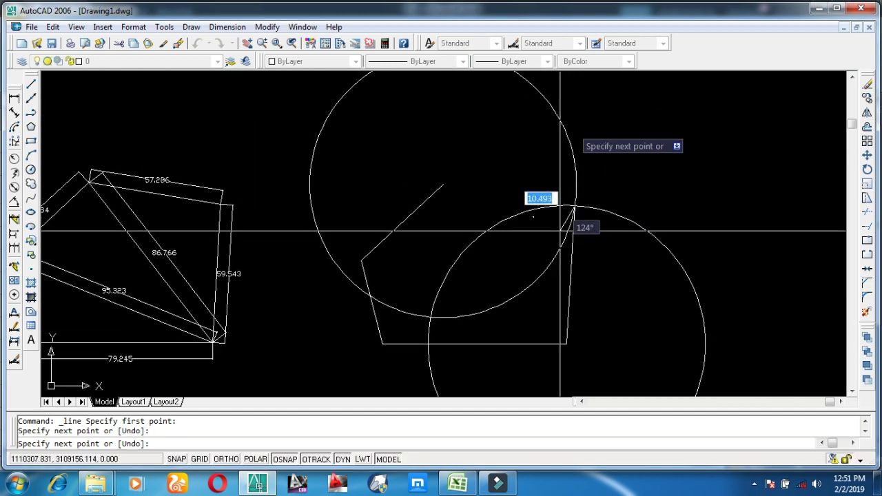
pyautogui.scroll(2, 438, 186)
pyautogui.click(439, 186)
pyautogui.scroll(3, 455, 187)
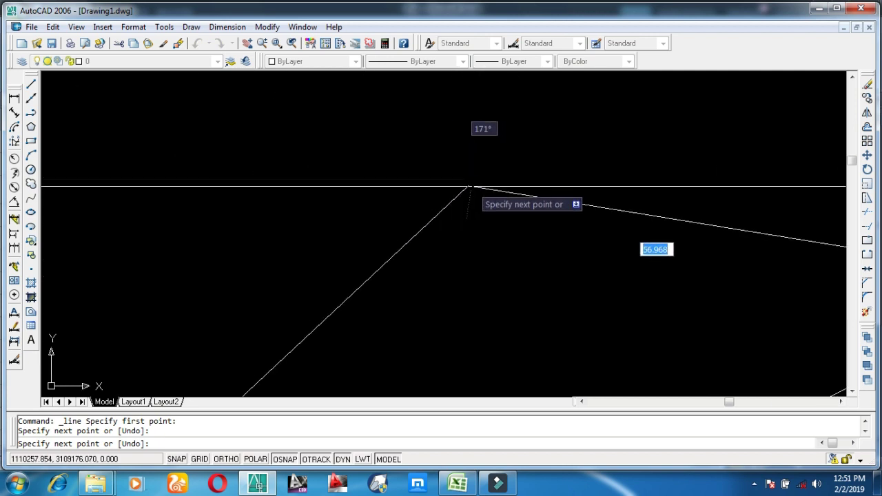
pyautogui.press('Return')
# Erase both construction circles
pyautogui.scroll(-3, 513, 196)
pyautogui.moveTo(576, 271); pyautogui.dragTo(544, 210, button='middle')
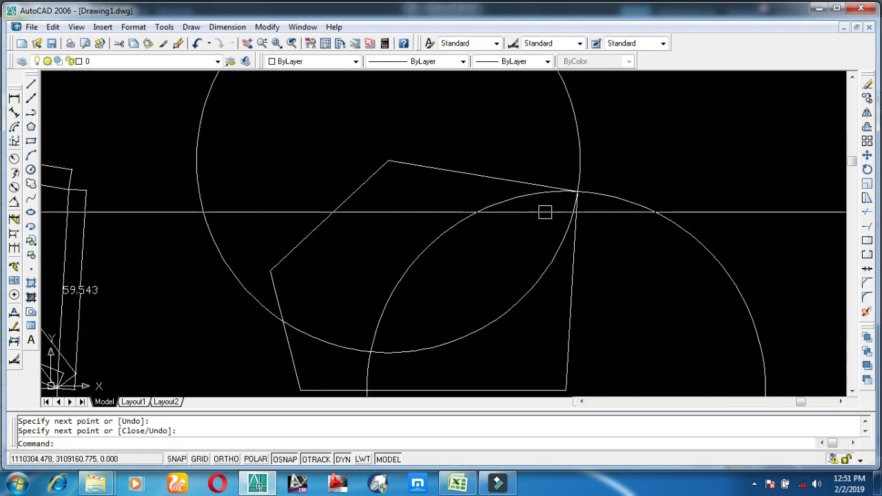
pyautogui.click(487, 184)
pyautogui.click(576, 252)
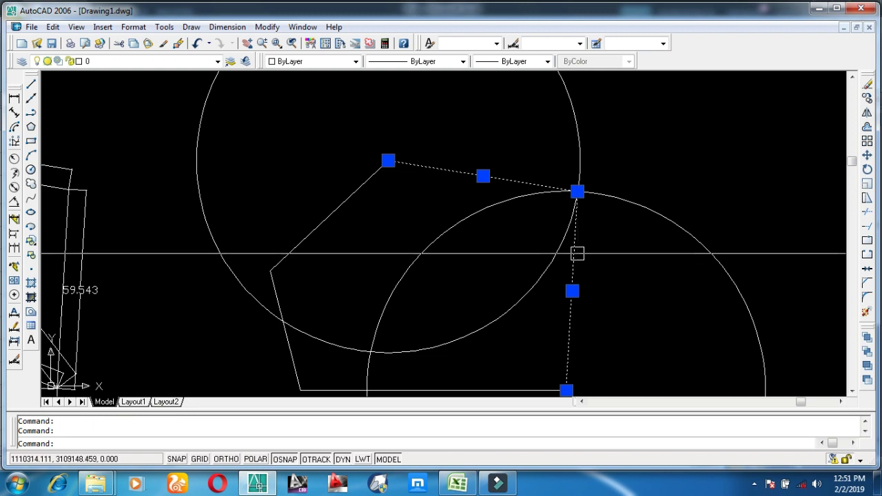
pyautogui.scroll(-2, 577, 191)
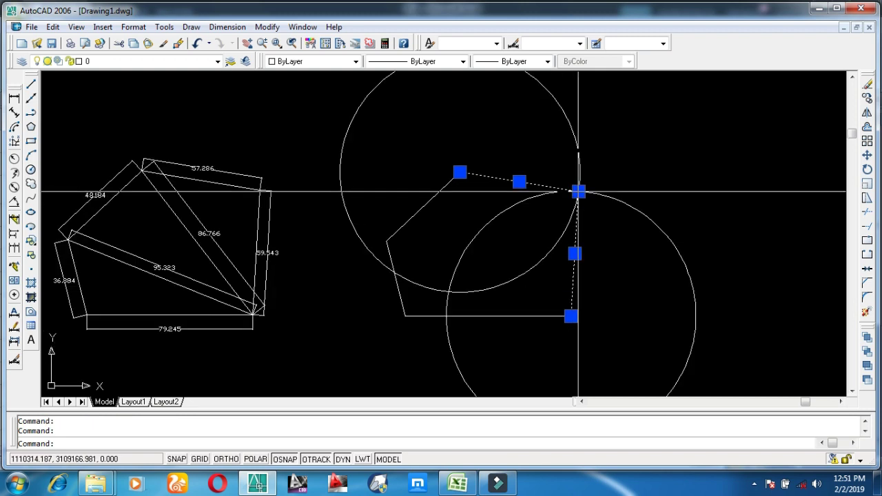
pyautogui.click(633, 207)
pyautogui.click(582, 155)
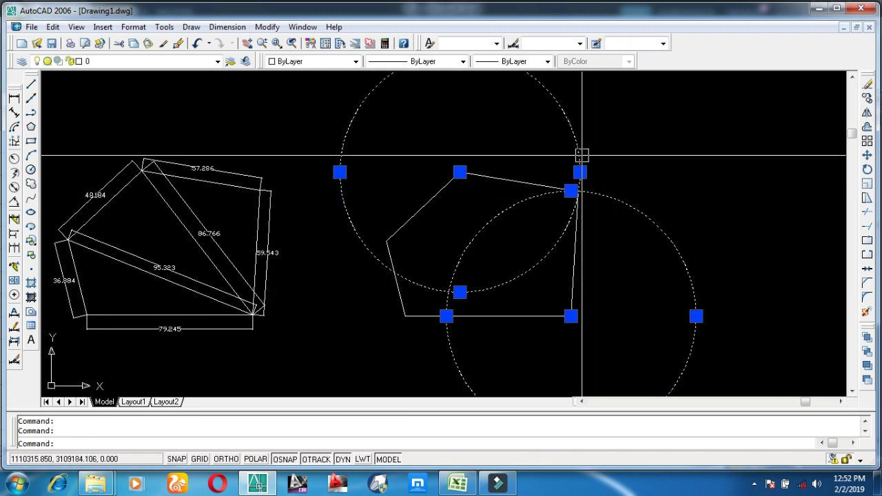
pyautogui.press('Delete')
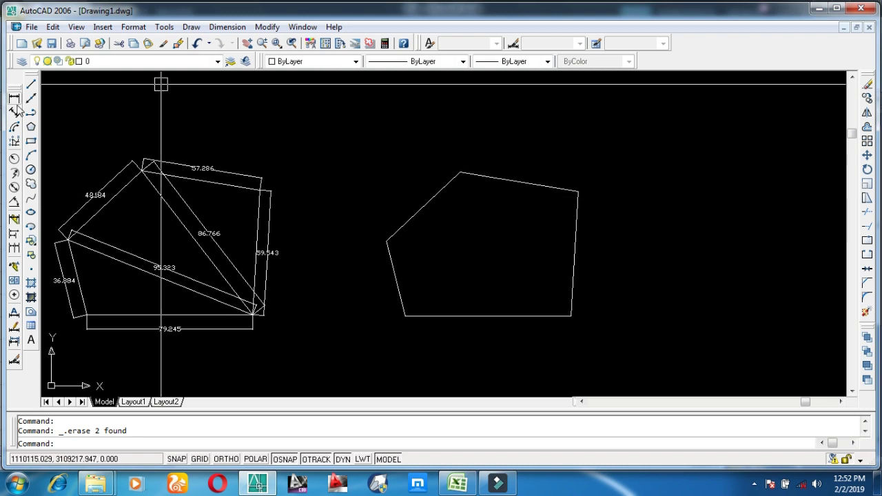
# Add an aligned 57.286 dimension above the pentagon's top edge
pyautogui.click(13, 112)
pyautogui.press('Return')
pyautogui.click(528, 183)
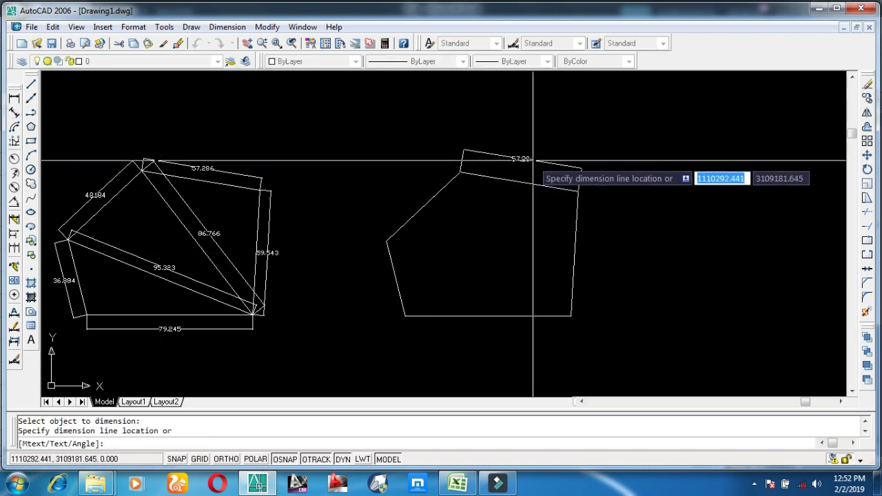
pyautogui.click(528, 159)
pyautogui.scroll(2, 530, 164)
pyautogui.moveTo(465, 222); pyautogui.dragTo(577, 224, button='middle')
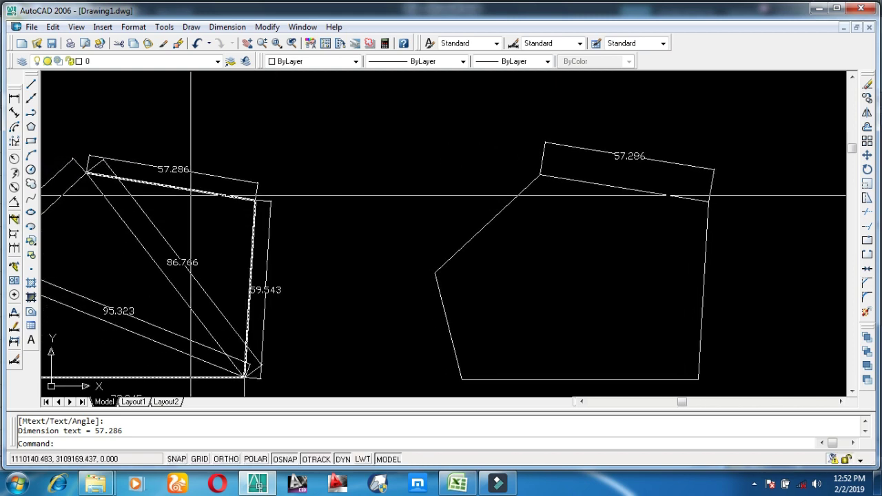
pyautogui.scroll(-2, 330, 214)
# Add an aligned 59.543 dimension beside the pentagon's right edge
pyautogui.press('Return')
pyautogui.press('Return')
pyautogui.click(468, 216)
pyautogui.click(512, 227)
pyautogui.scroll(3, 510, 245)
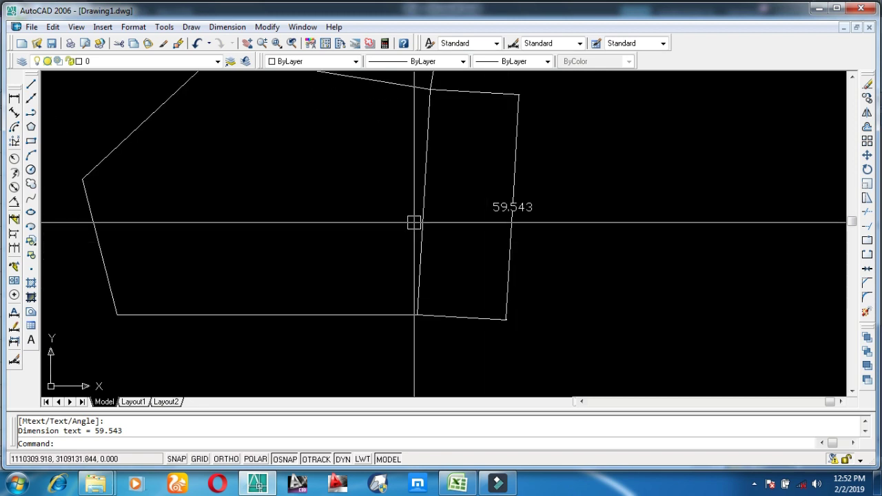
pyautogui.scroll(-2, 409, 219)
pyautogui.moveTo(370, 228); pyautogui.dragTo(507, 241, button='middle')
pyautogui.scroll(1, 205, 238)
pyautogui.scroll(1, 205, 238)
pyautogui.scroll(1, 205, 207)
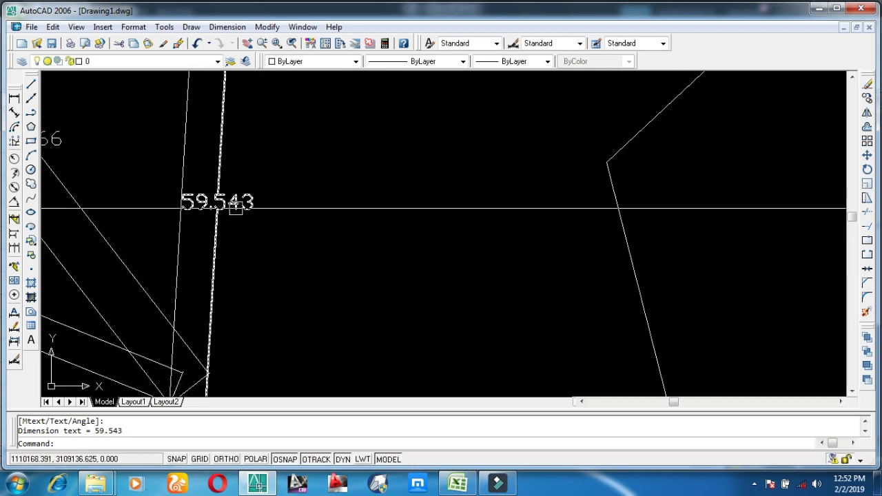
pyautogui.scroll(-5, 241, 220)
pyautogui.moveTo(286, 230)
pyautogui.mouseDown(button='middle')
pyautogui.moveTo(336, 234)
pyautogui.moveTo(387, 296)
pyautogui.mouseUp(button='middle')
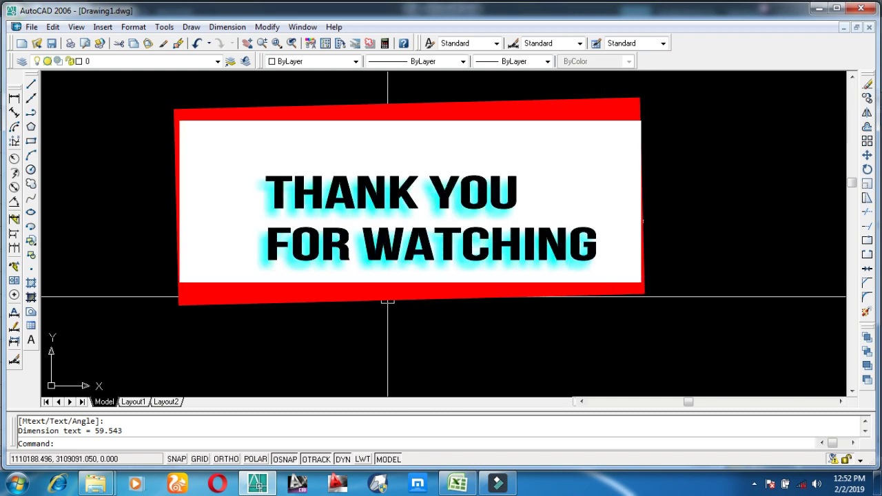
# Show the hidden icons in the Windows notification area
pyautogui.click(755, 484)
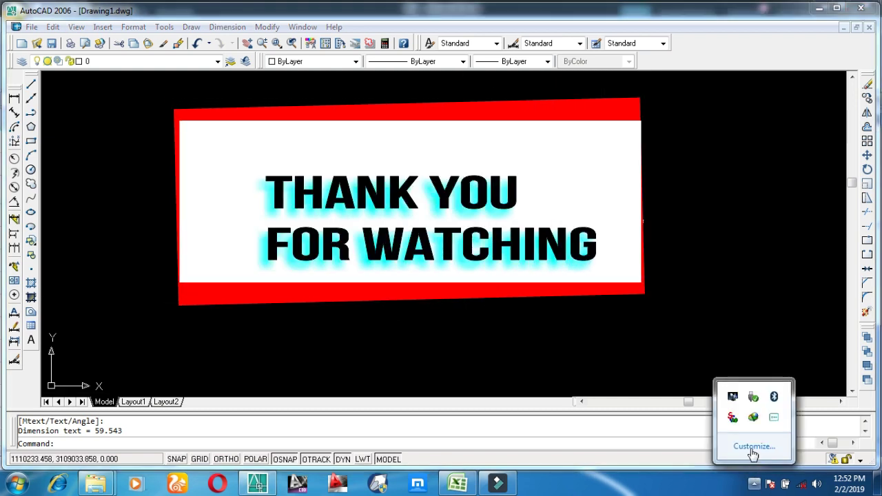